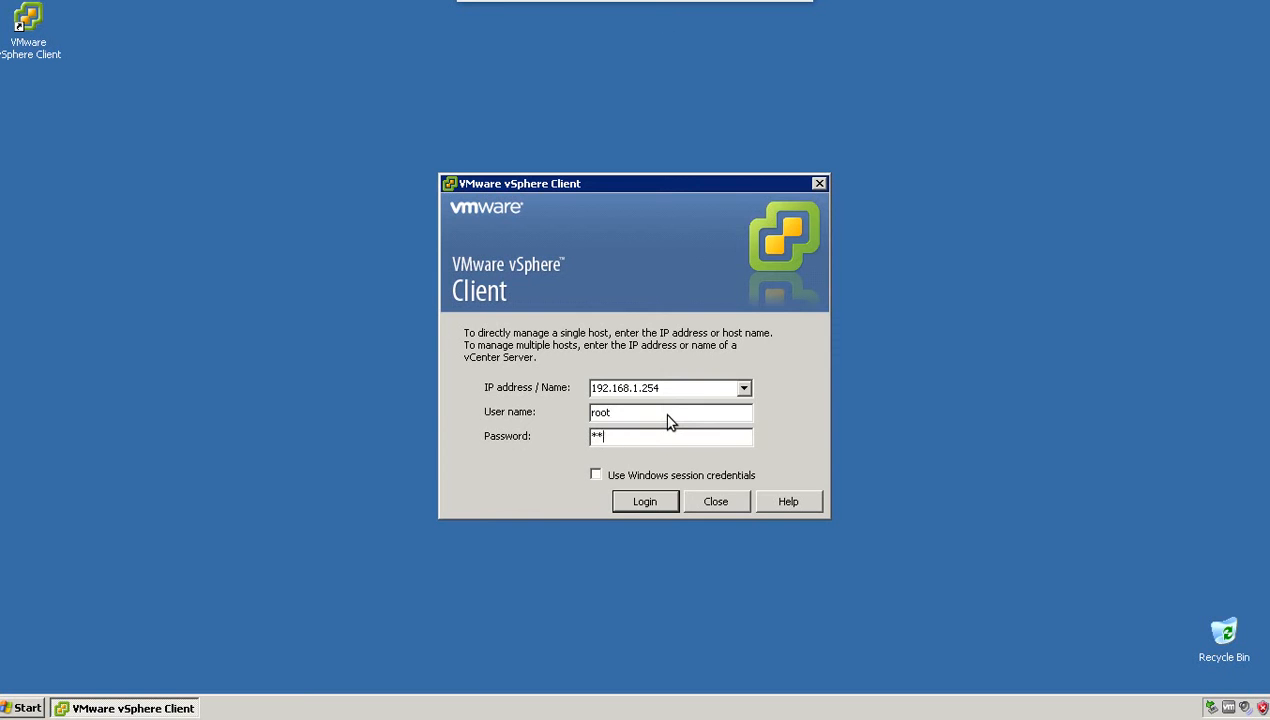
- Re-enter the account password and log in to the host 192.168.1.254 as root
key(BackSpace)
key(BackSpace)
key(BackSpace)
key(BackSpace)
key(BackSpace)
key(BackSpace)
text(********)
click(640, 501)
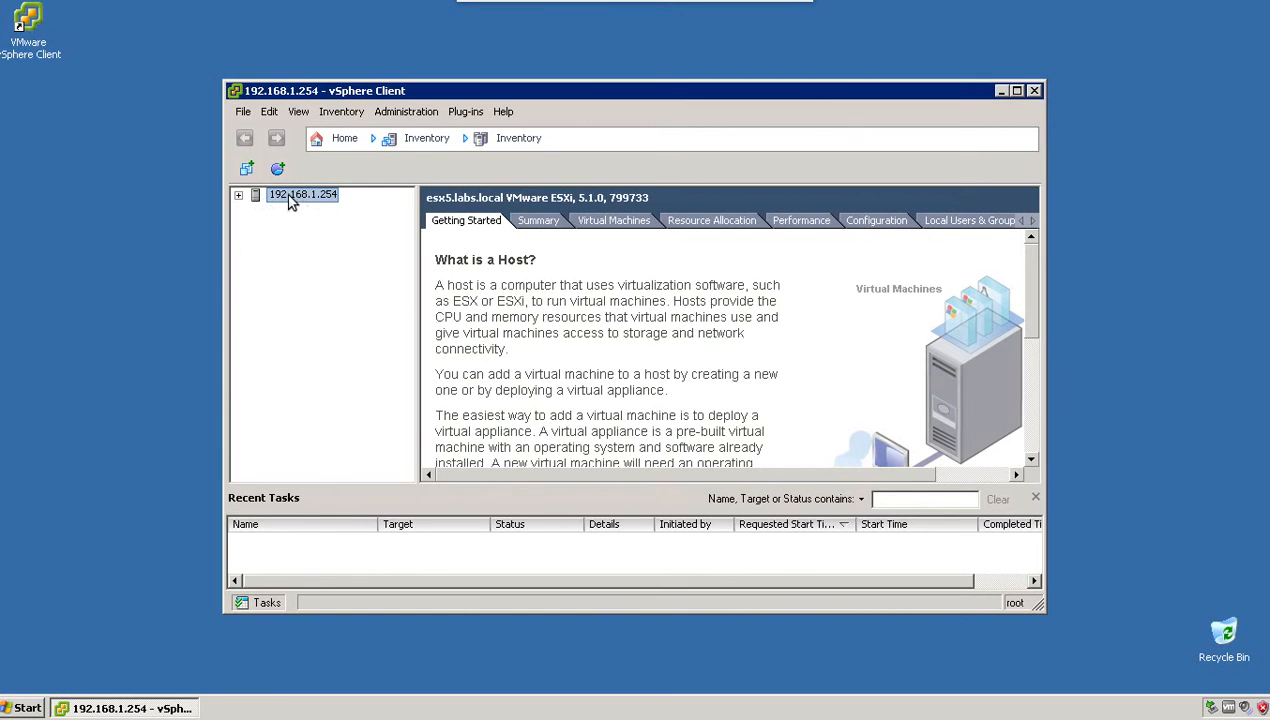
- Expand the host and its four resource pools in the inventory to examine the virtual machines in each
click(238, 196)
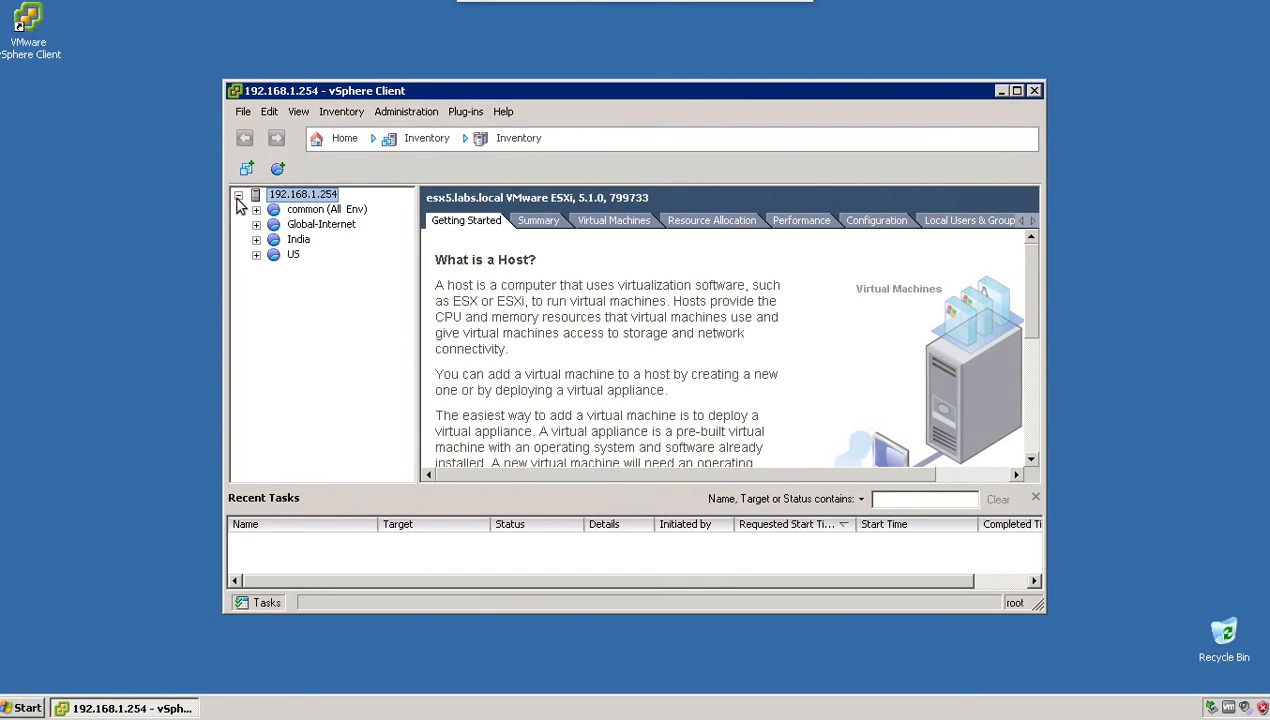
click(300, 212)
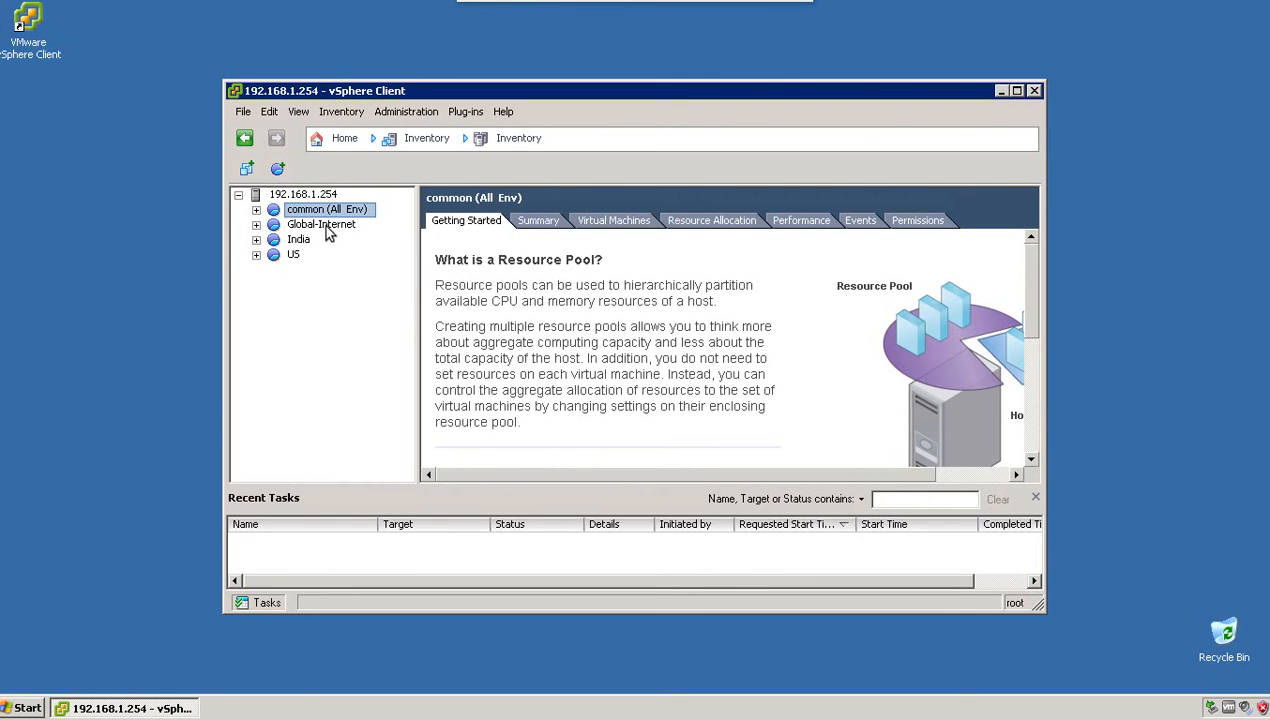
click(257, 210)
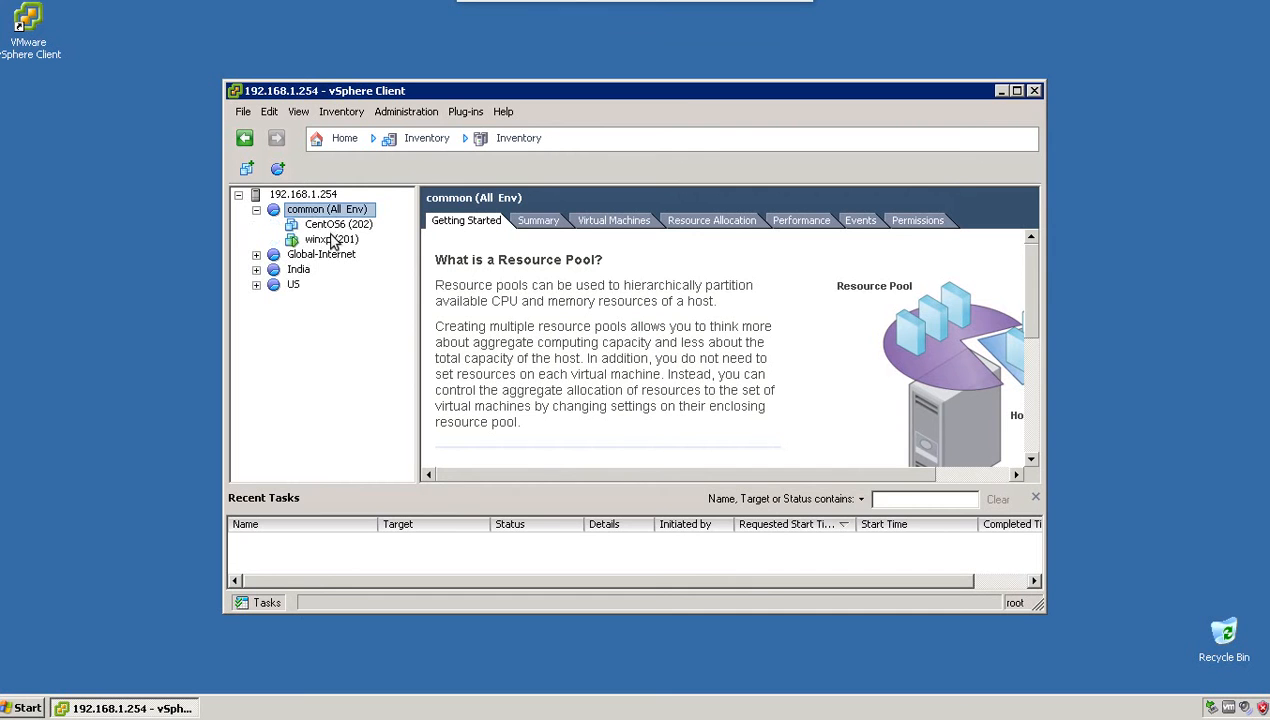
click(257, 255)
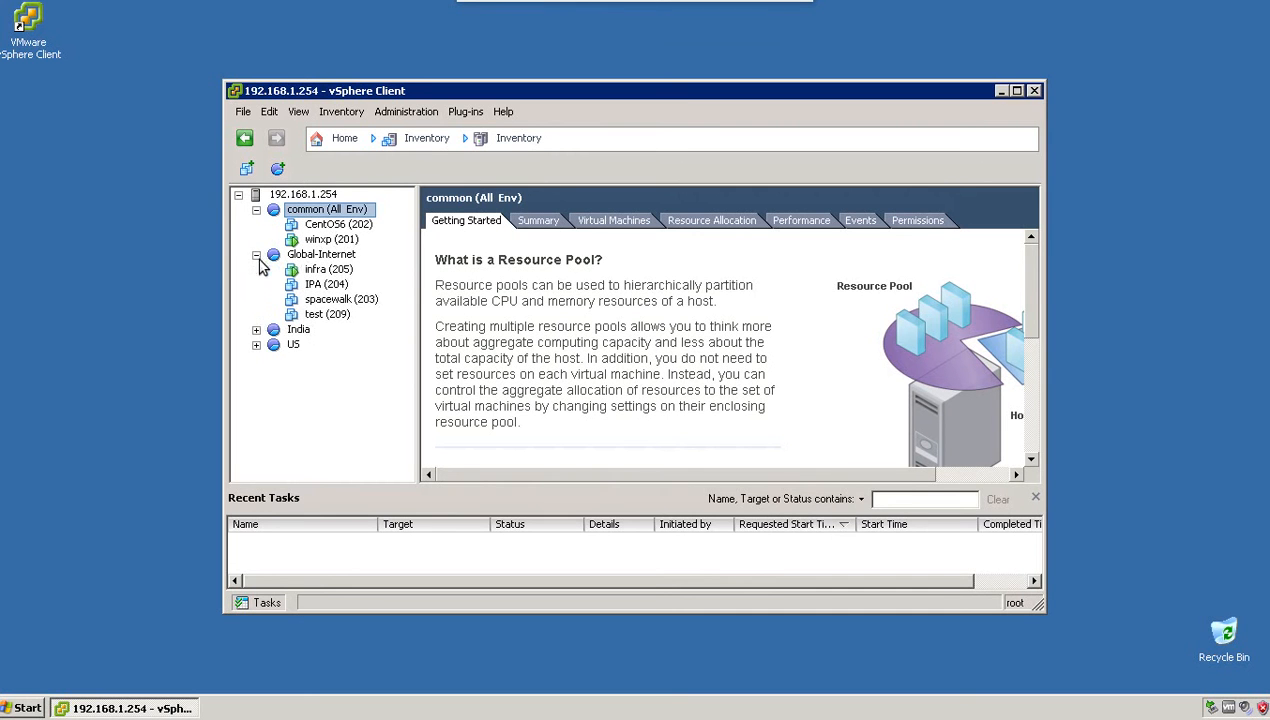
click(257, 330)
click(257, 391)
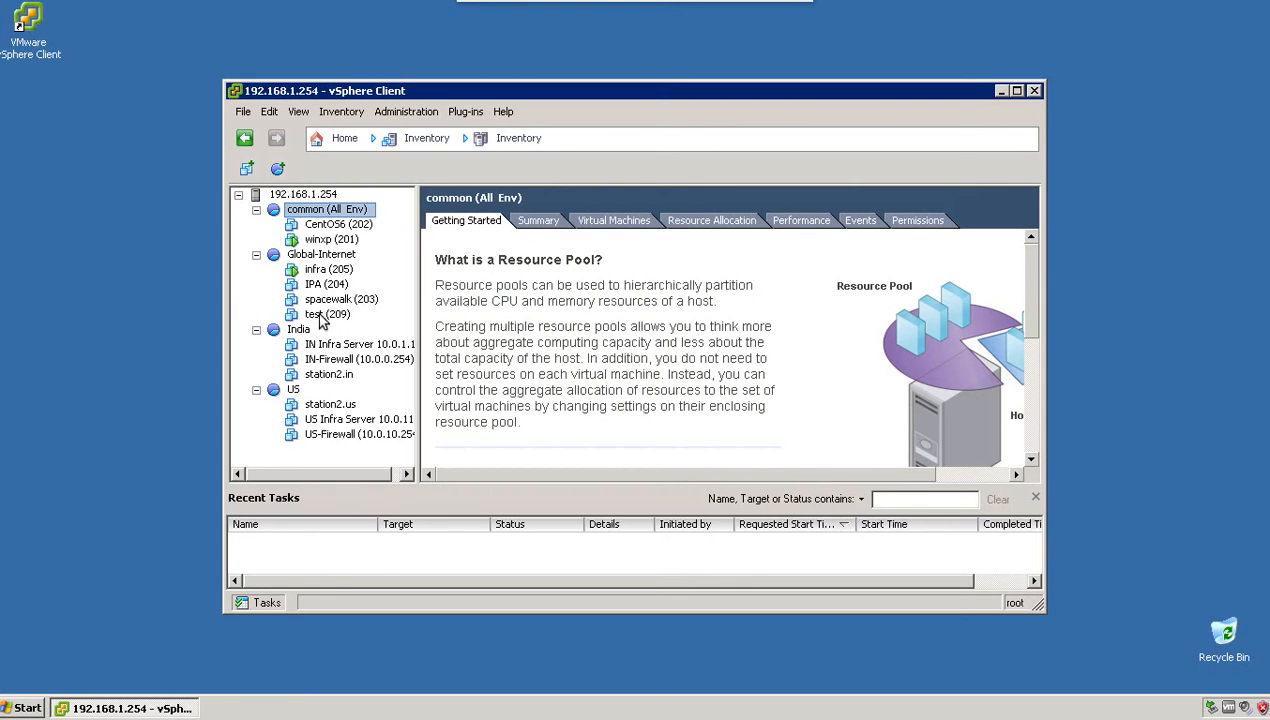
click(320, 256)
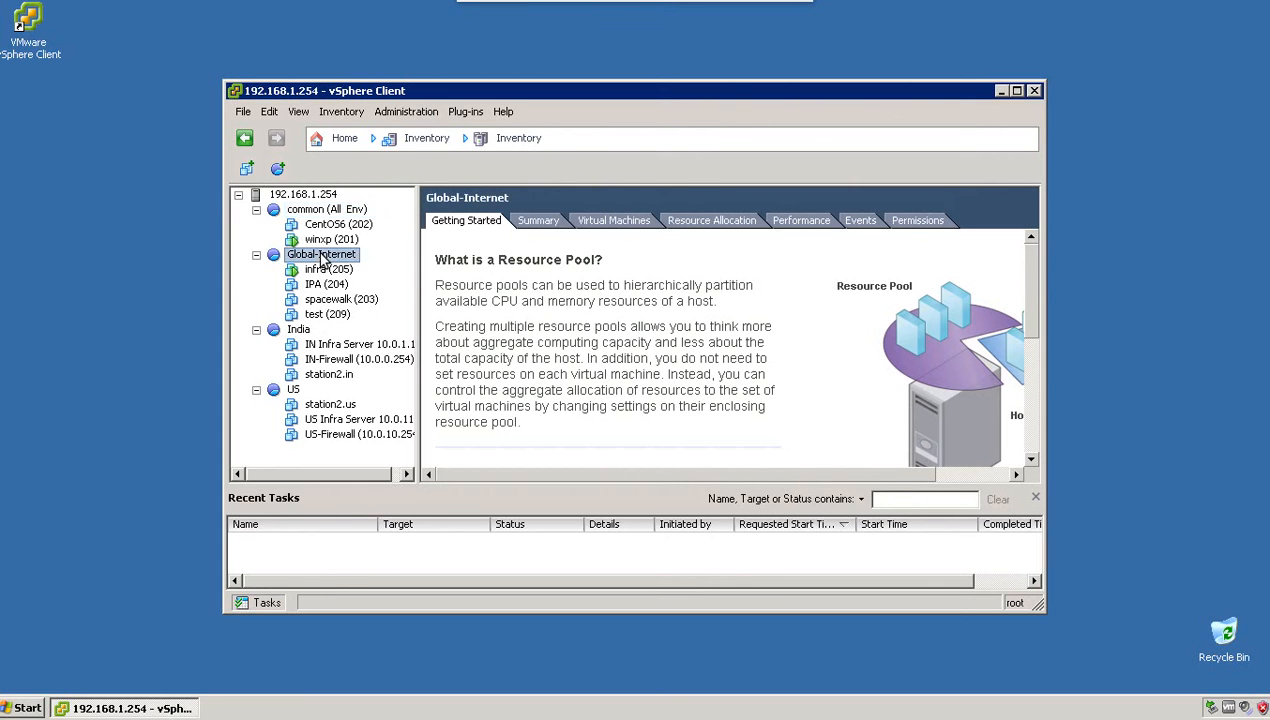
click(318, 195)
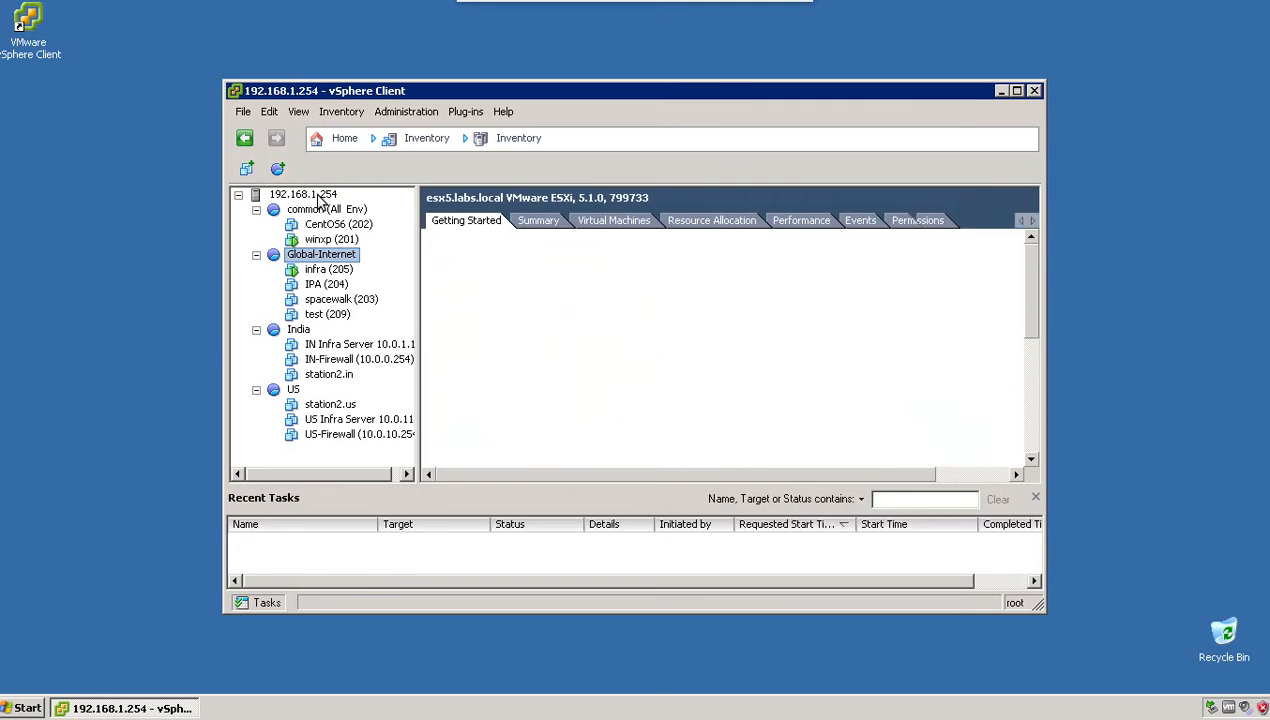
click(320, 211)
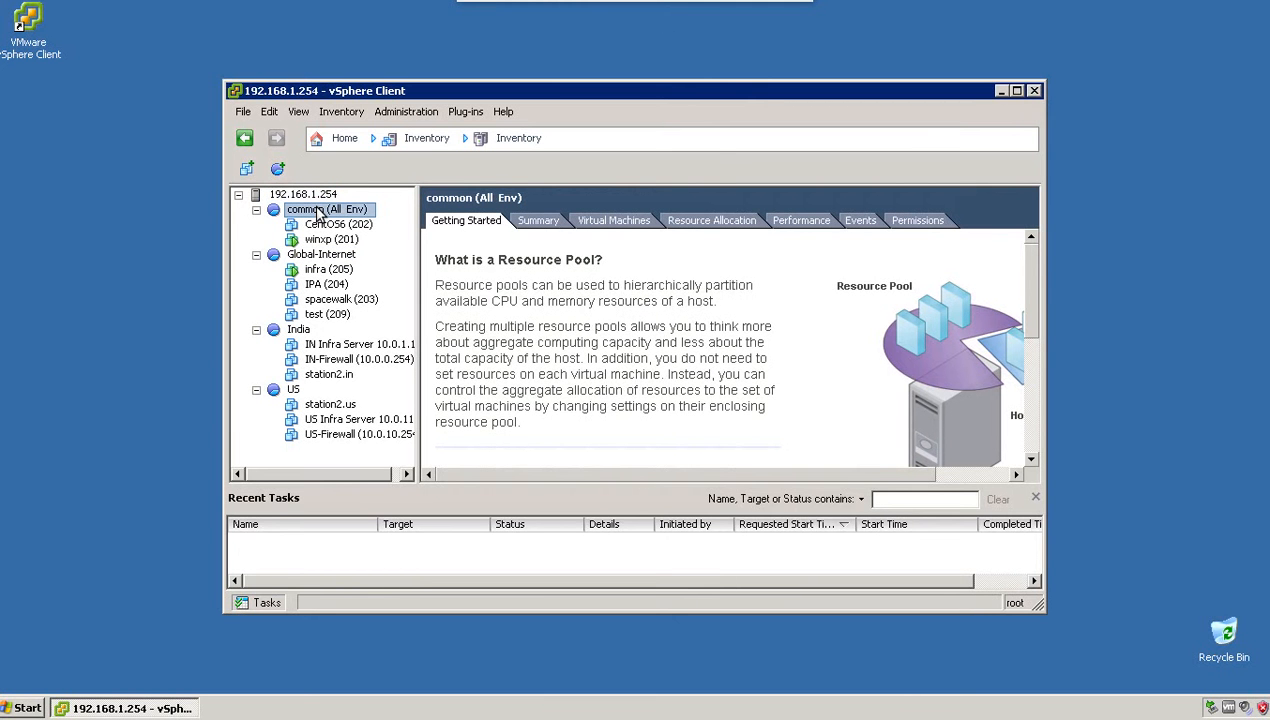
- Start creating a new virtual machine on the host 192.168.1.254 using the Typical configuration
click(318, 196)
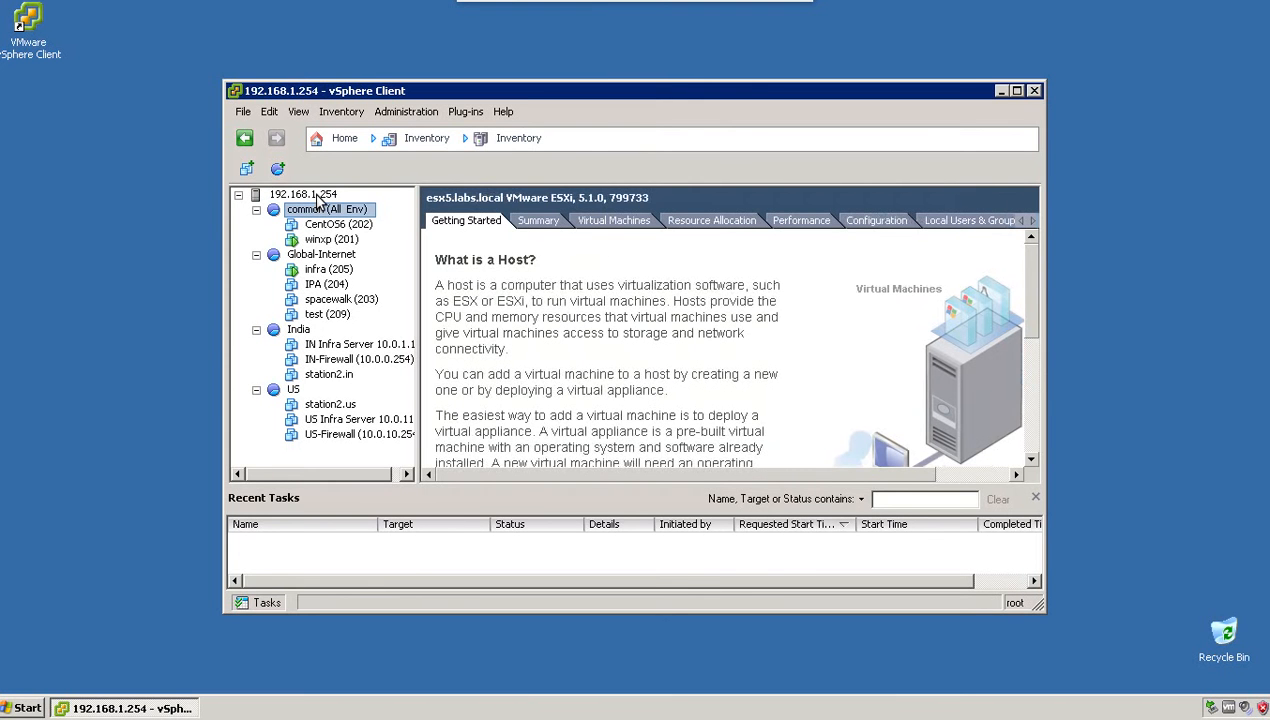
right_click(318, 197)
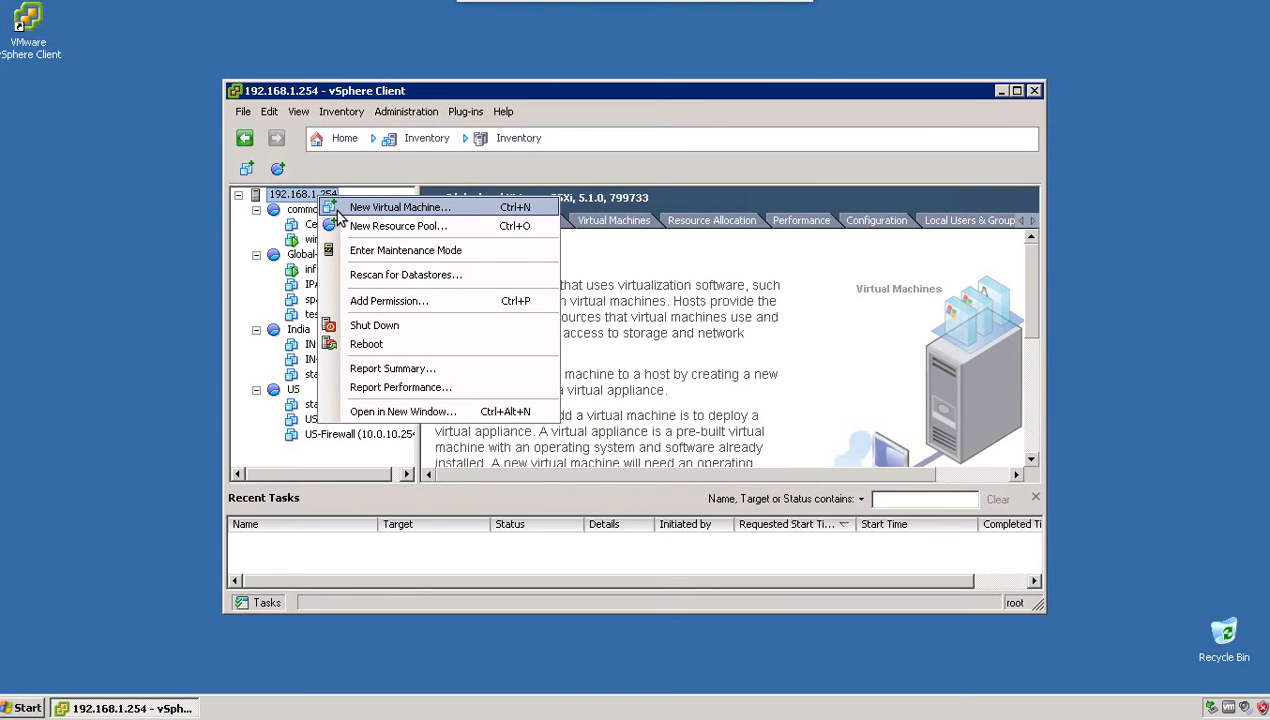
click(337, 210)
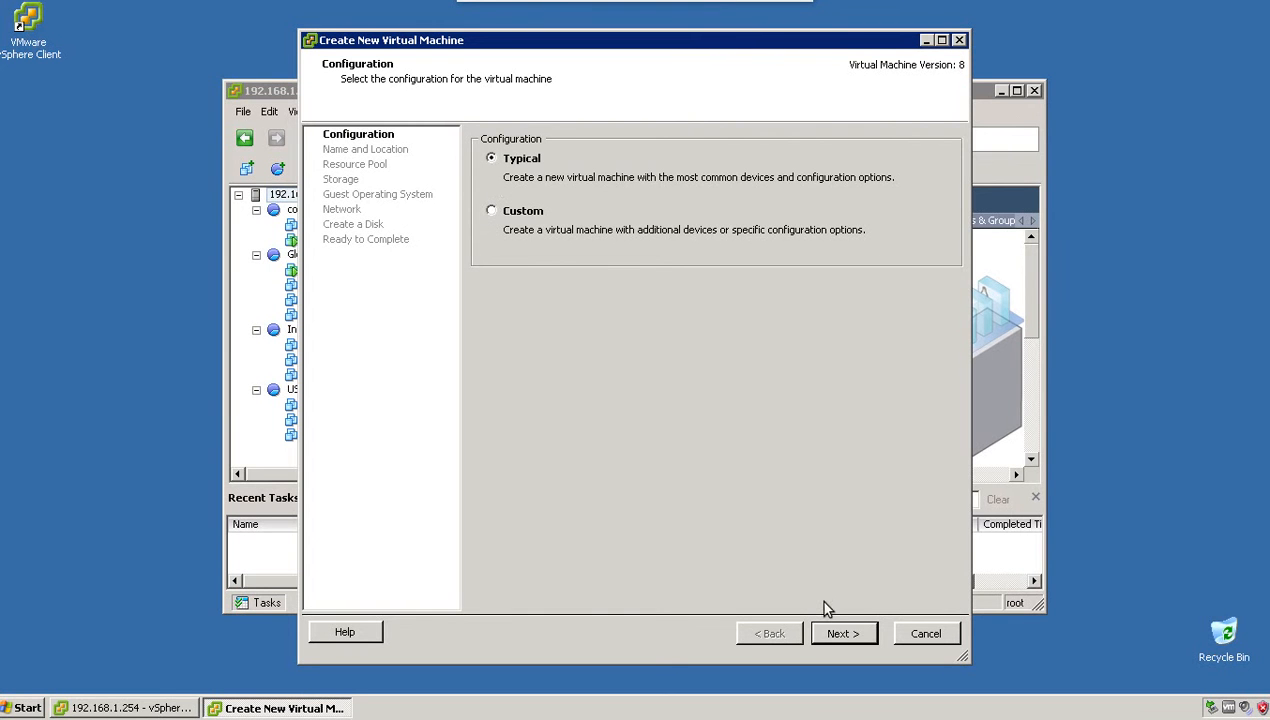
click(838, 634)
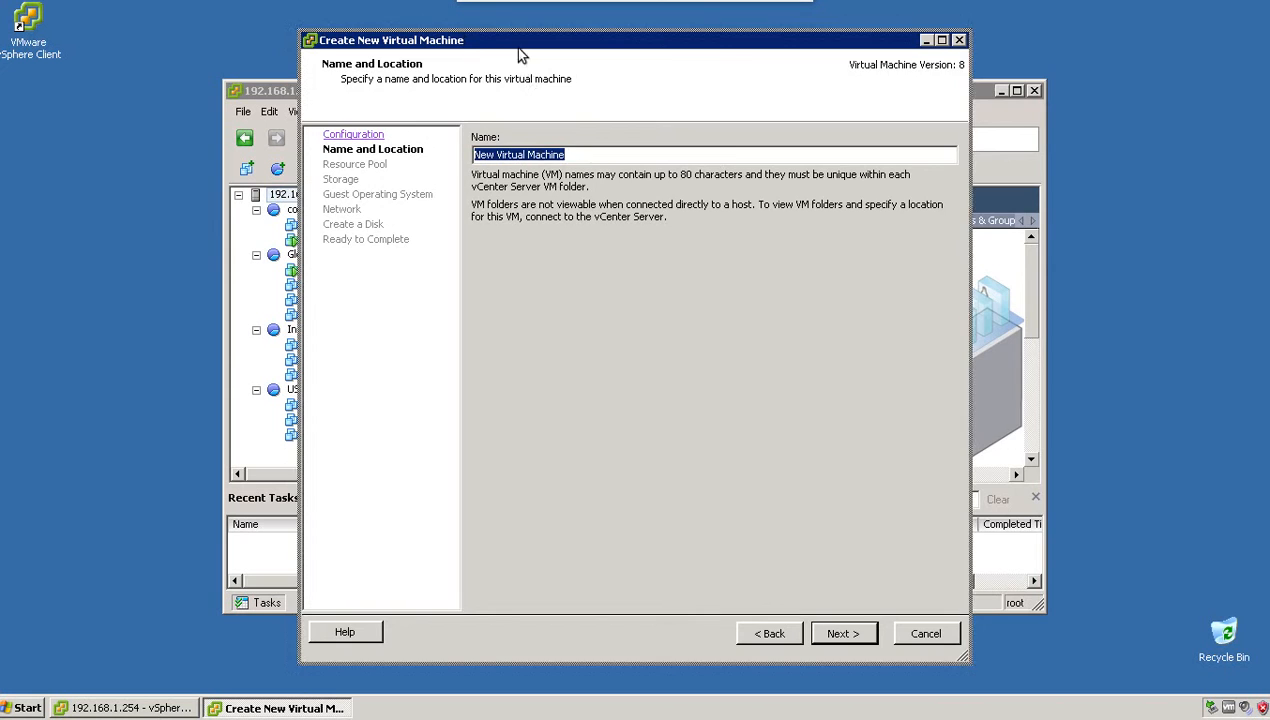
- Move the wizard aside so the inventory is readable, and name the virtual machine "testvm (208)"
drag(518, 55, 726, 72)
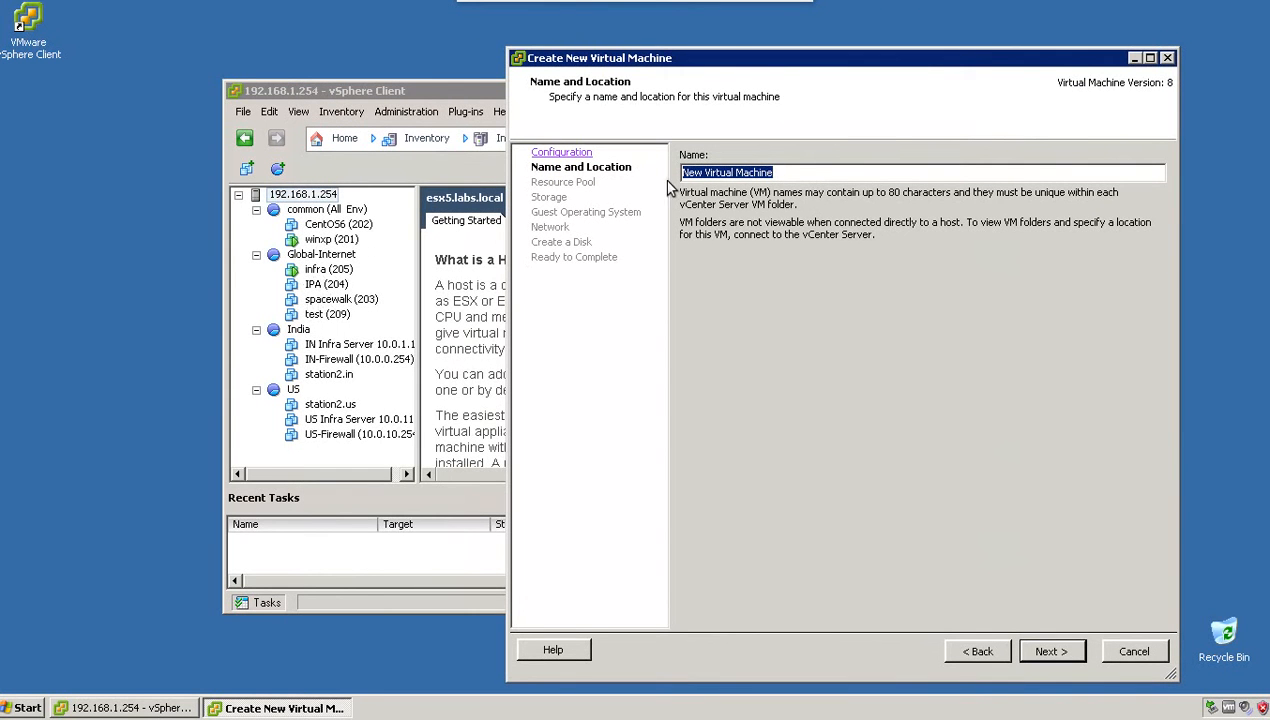
text(te)
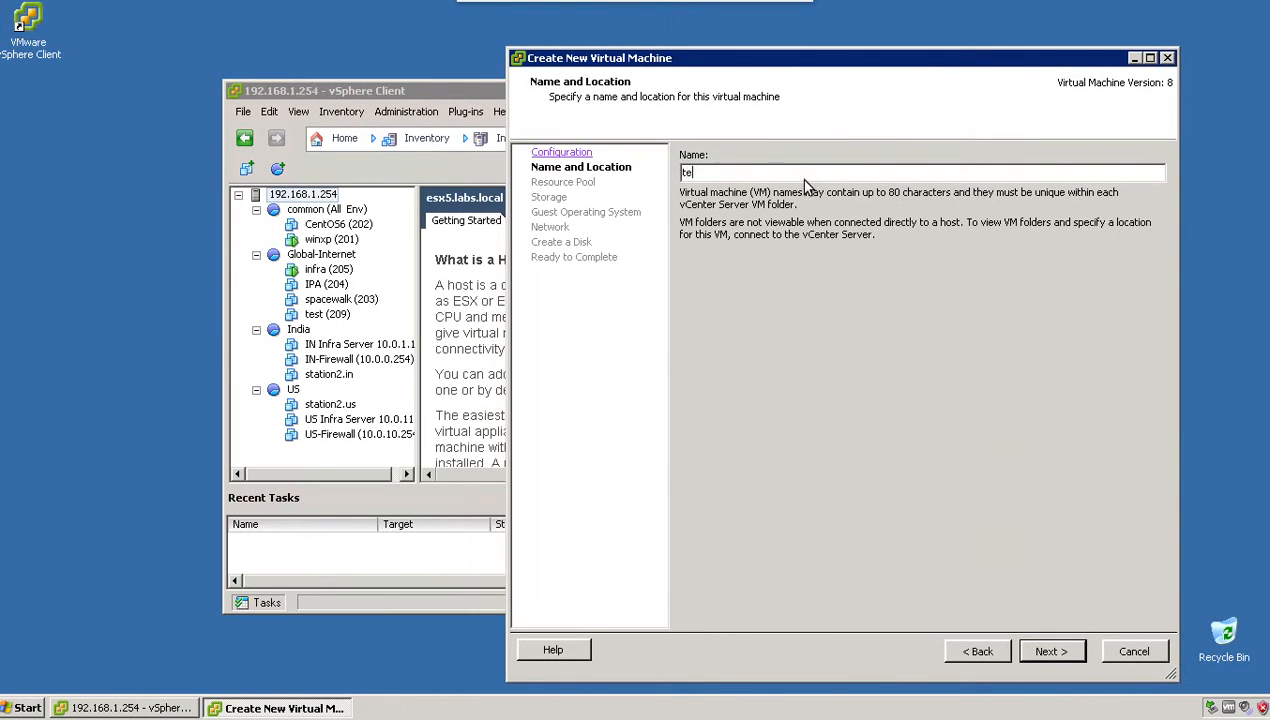
text(stvm (208))
click(1049, 651)
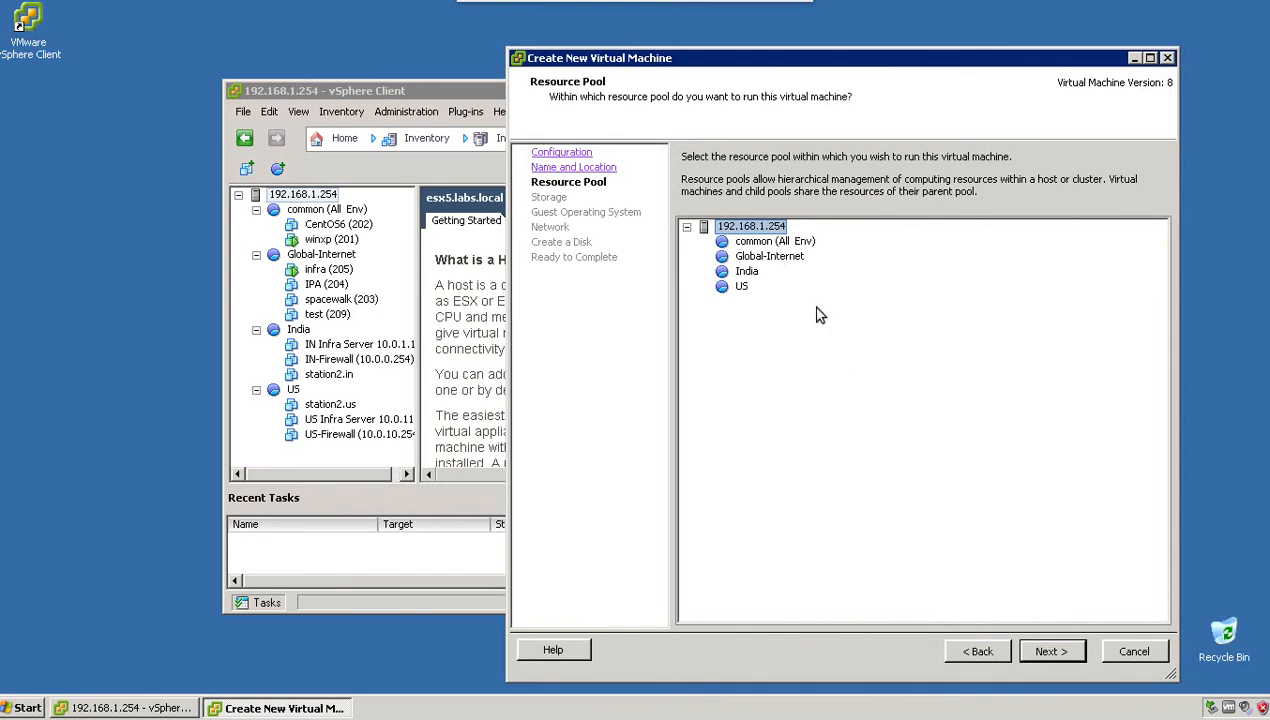
- Place the virtual machine in the Global-Internet resource pool and store its files on datastore1
click(752, 256)
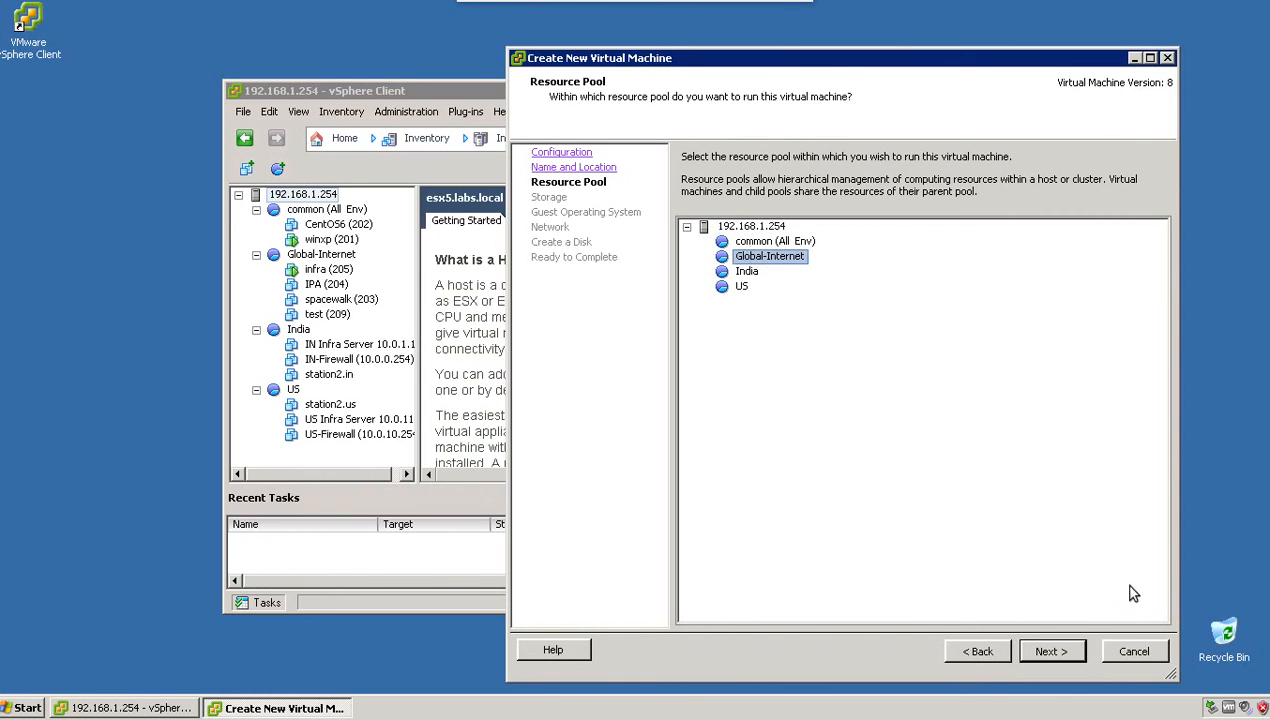
click(1049, 651)
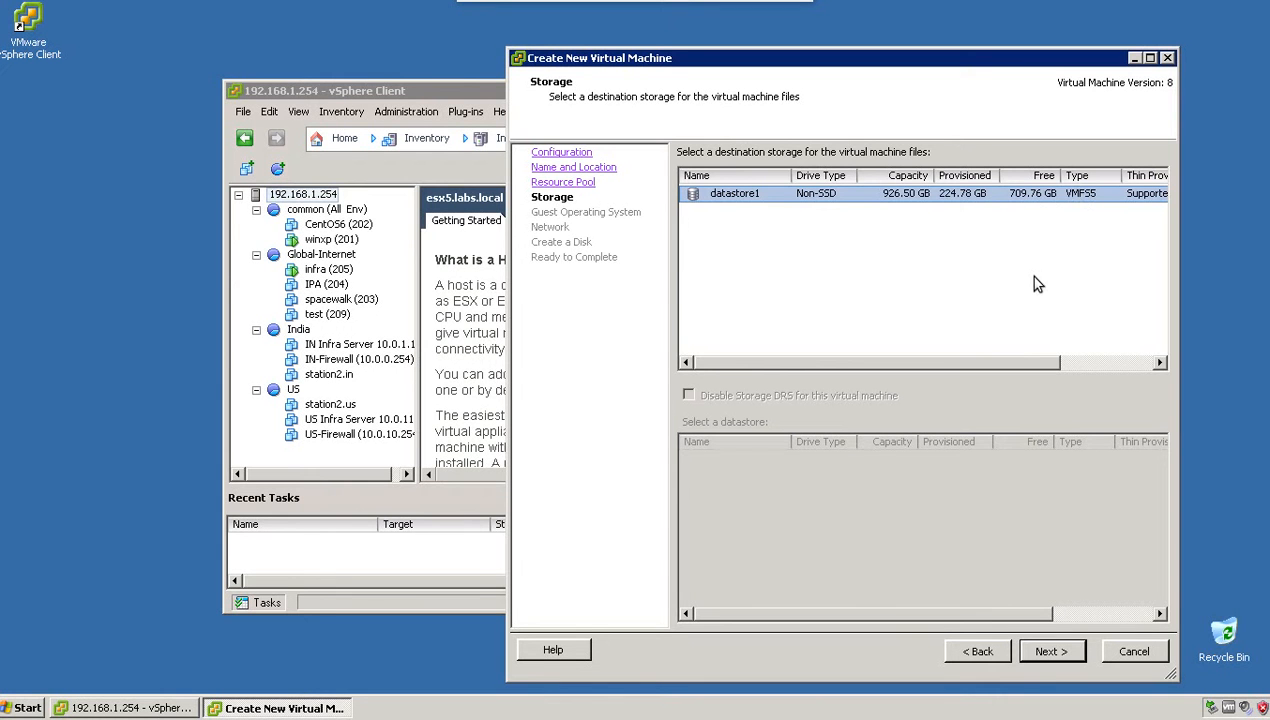
drag(1016, 361, 1094, 361)
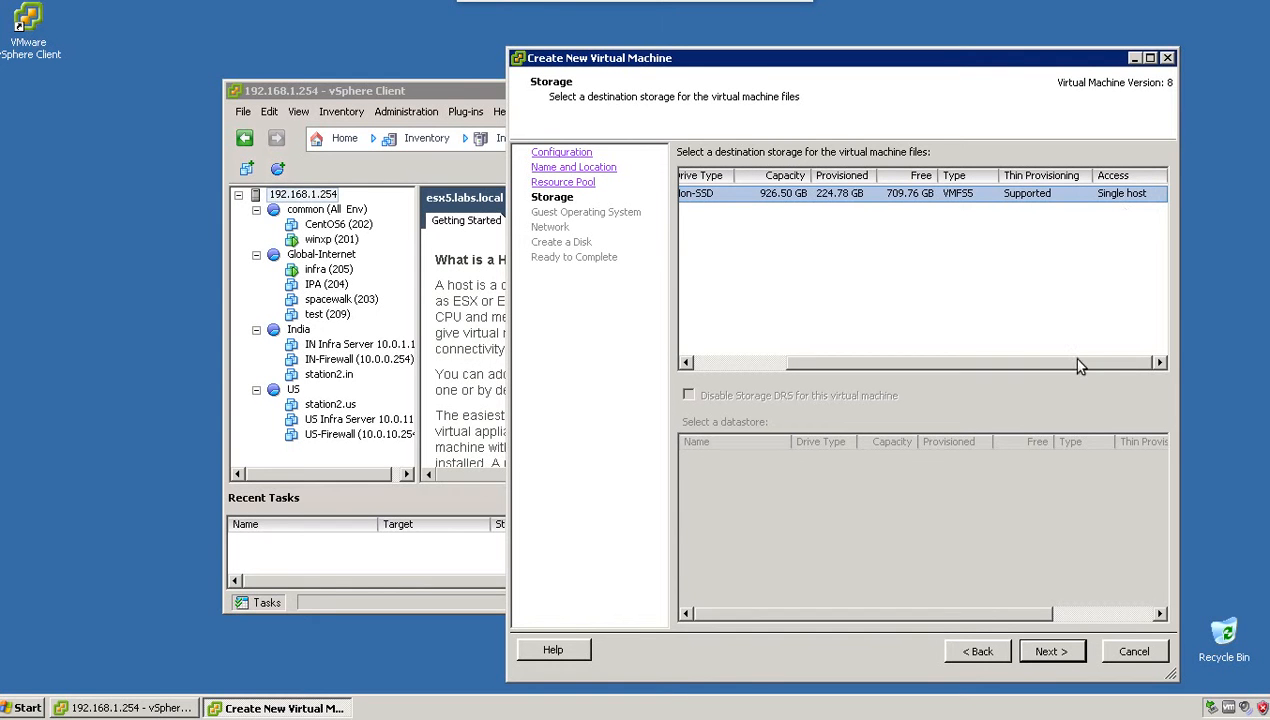
drag(1051, 366, 908, 366)
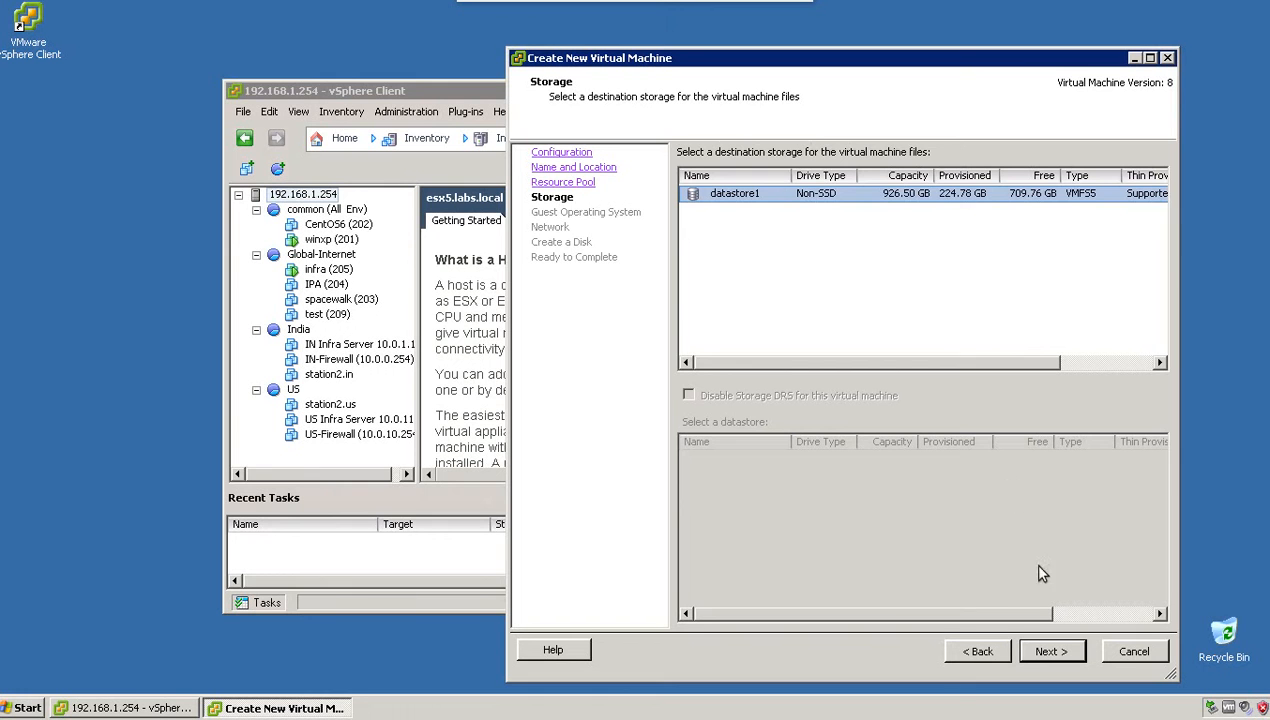
click(1045, 648)
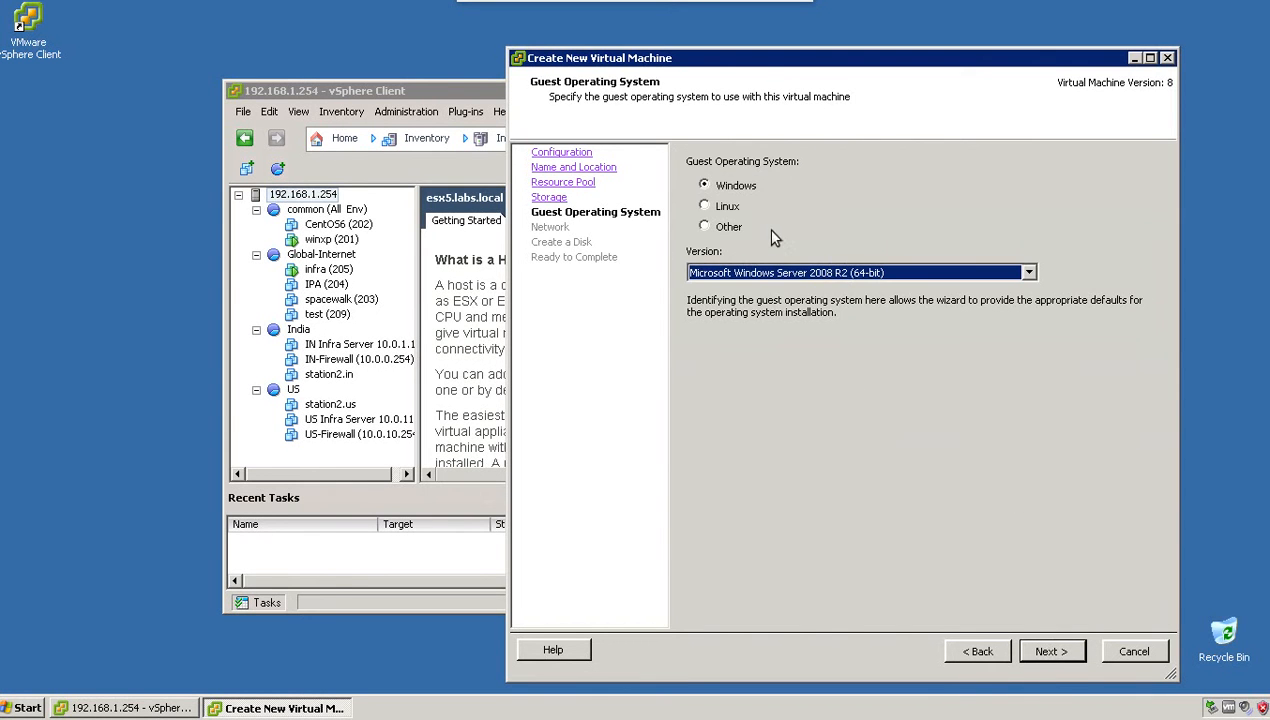
- Set the guest operating system to Linux, version Red Hat Enterprise Linux 6 (64-bit)
click(705, 205)
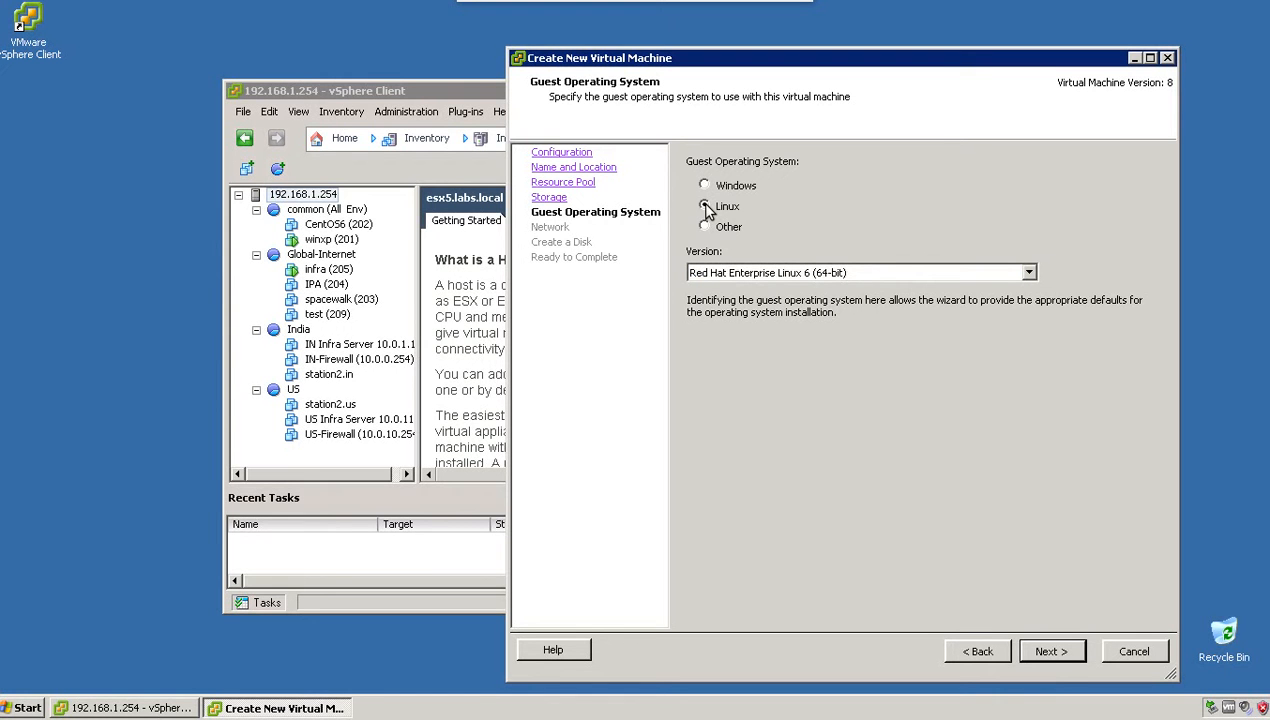
click(700, 272)
click(700, 276)
click(741, 279)
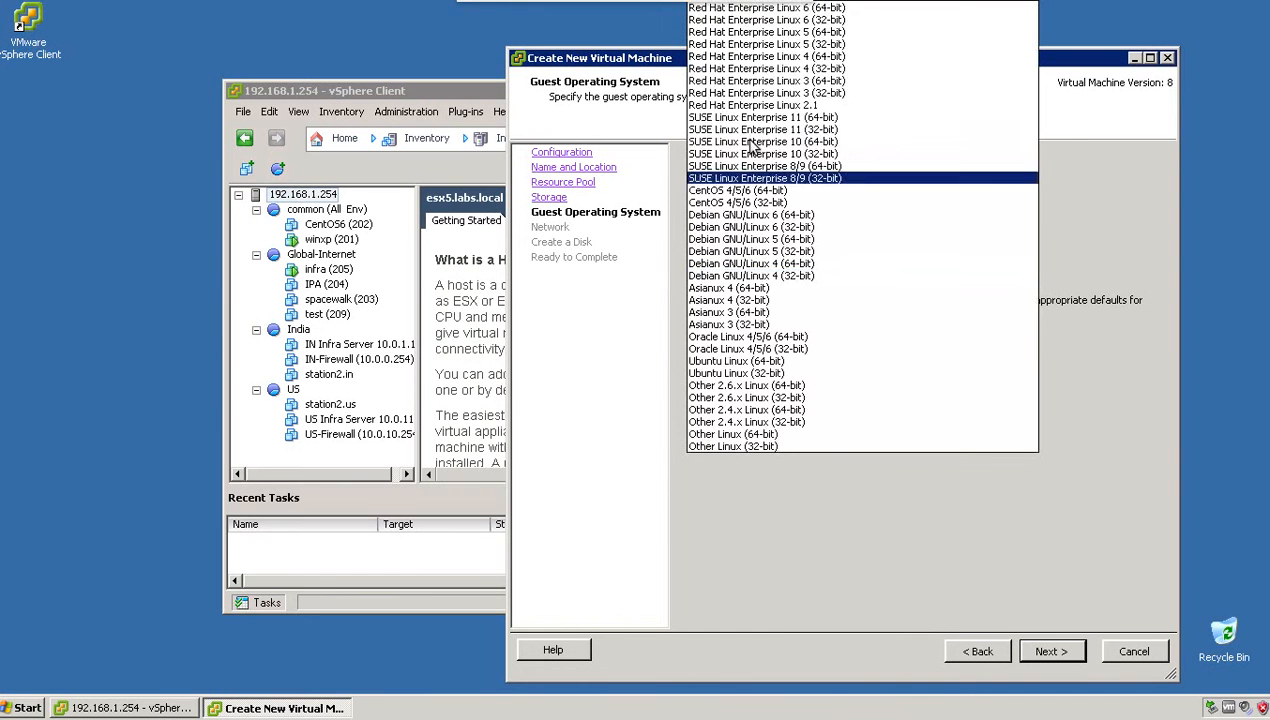
click(759, 10)
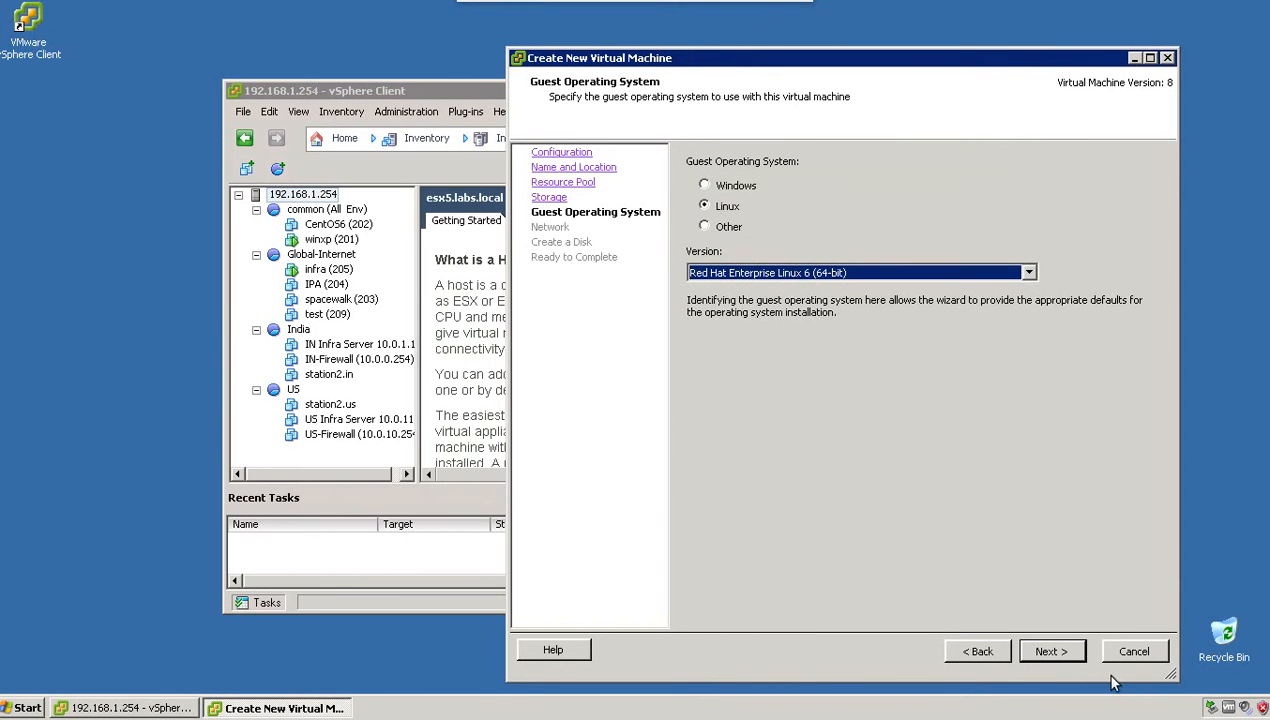
click(1058, 651)
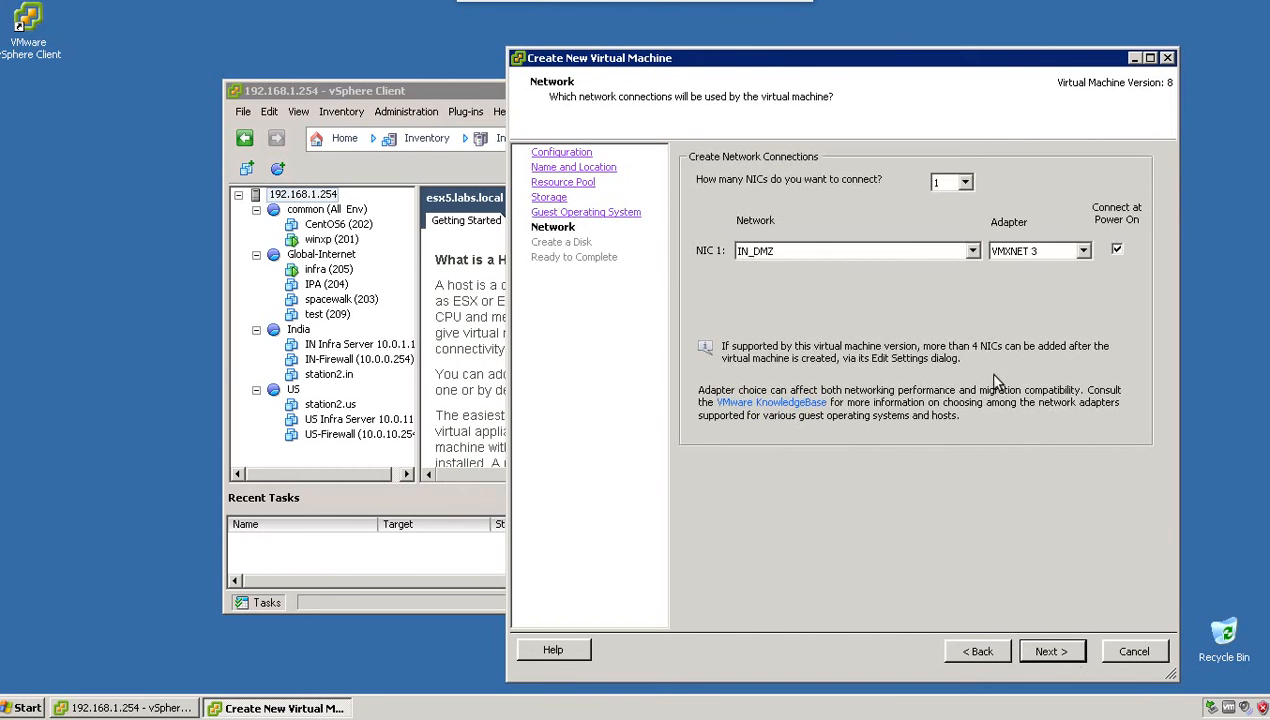
- Give the virtual machine one NIC on VM Network with the E1000 adapter and accept the network settings
click(965, 182)
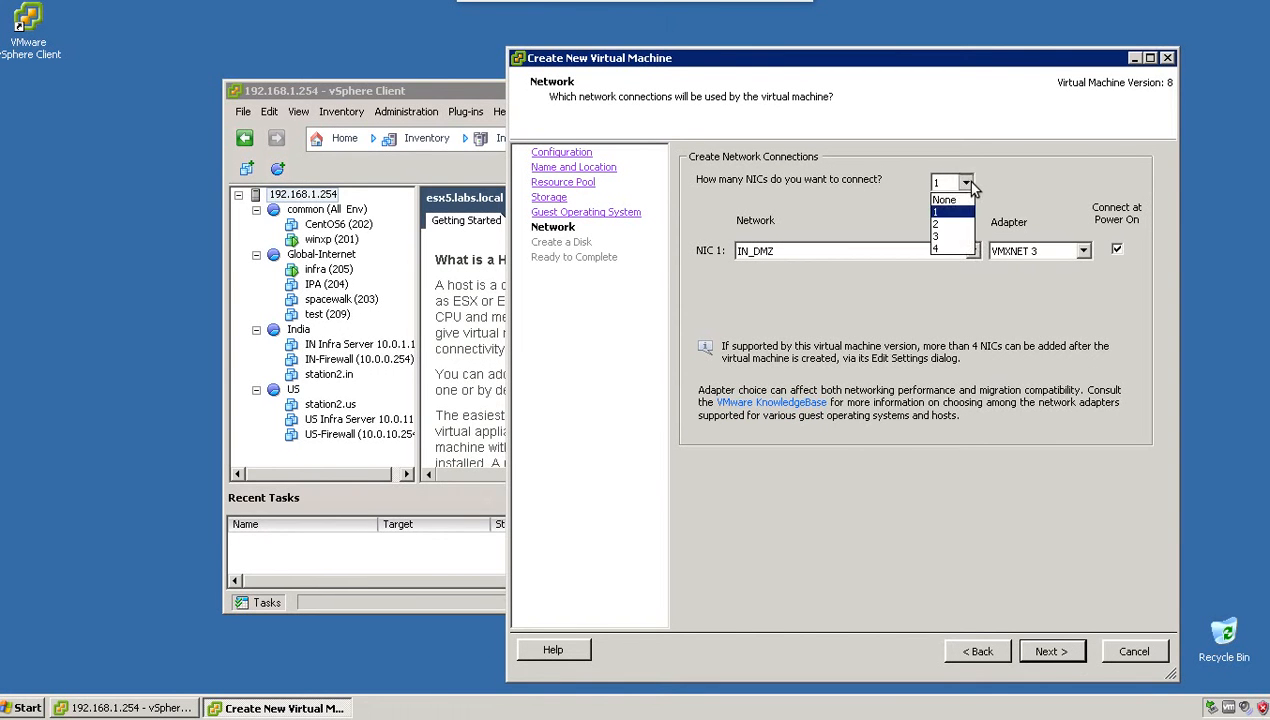
click(995, 204)
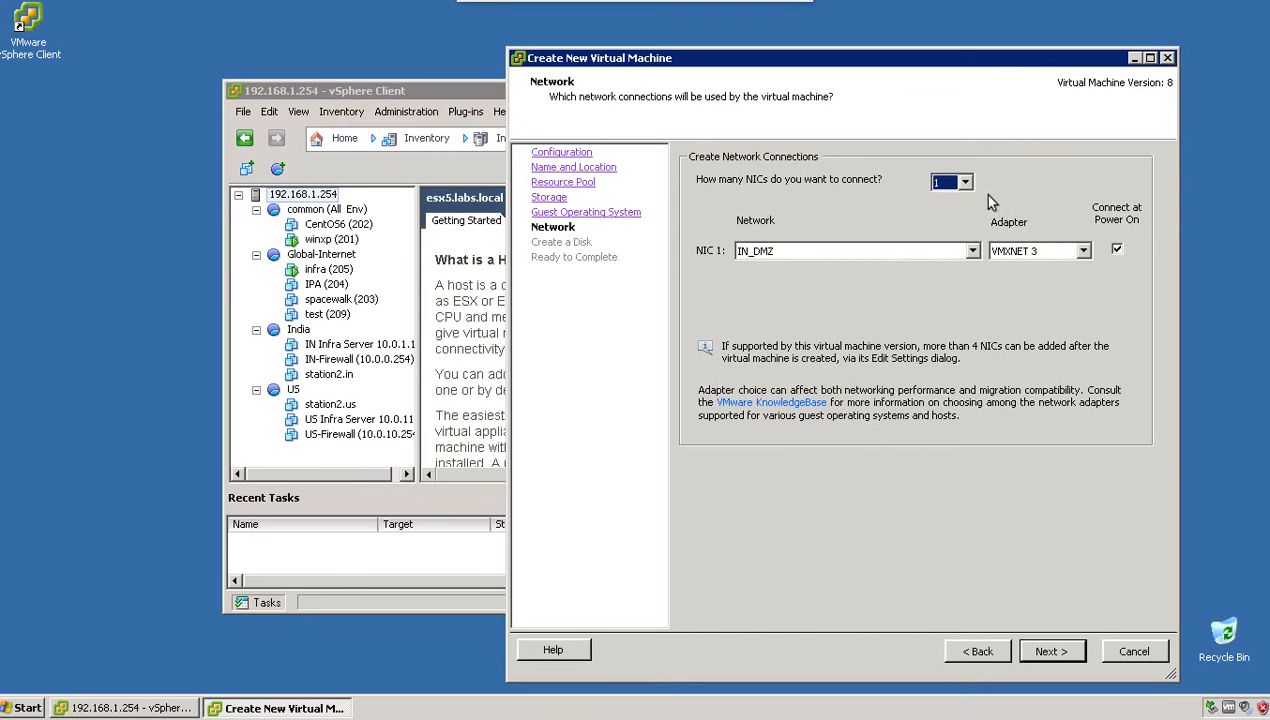
click(834, 251)
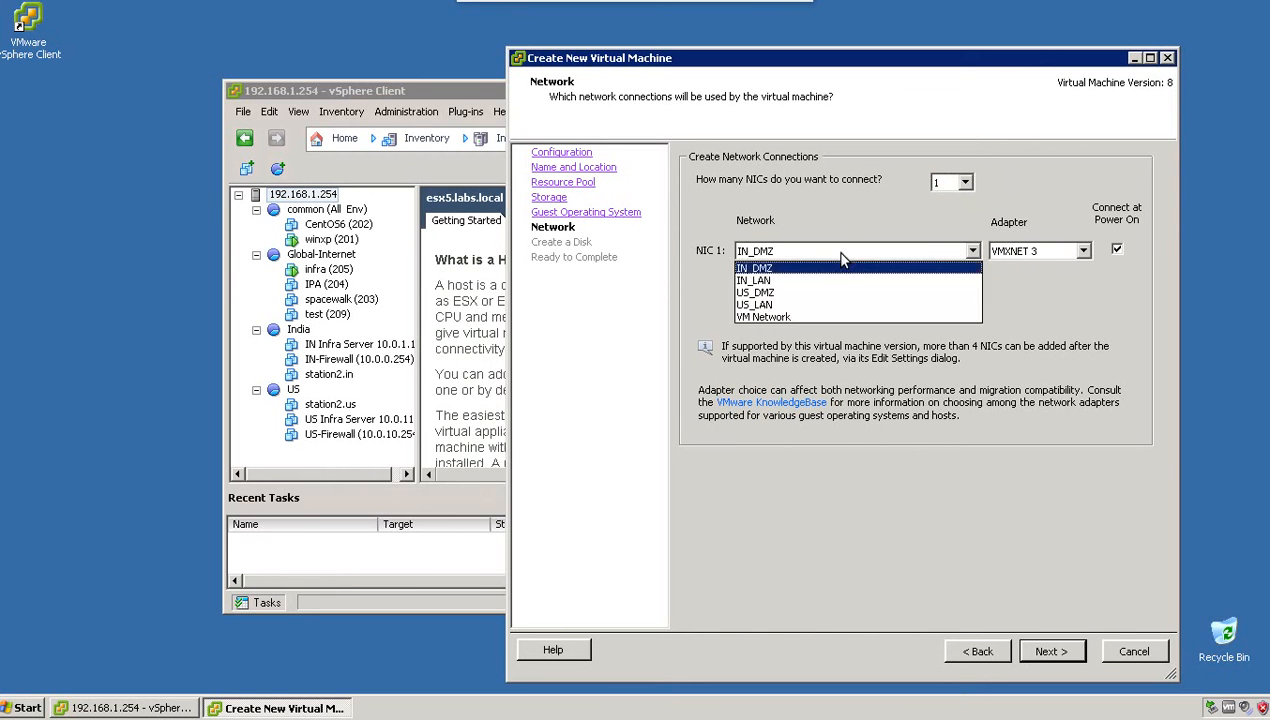
click(822, 317)
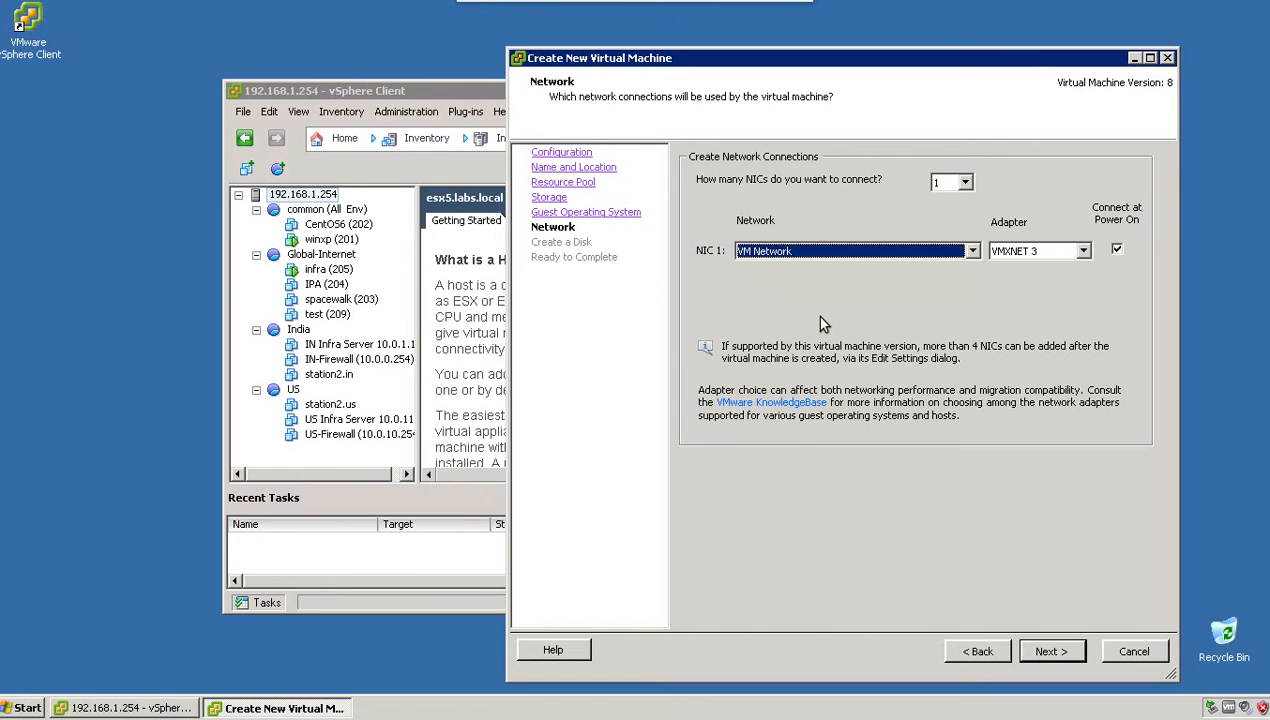
click(971, 251)
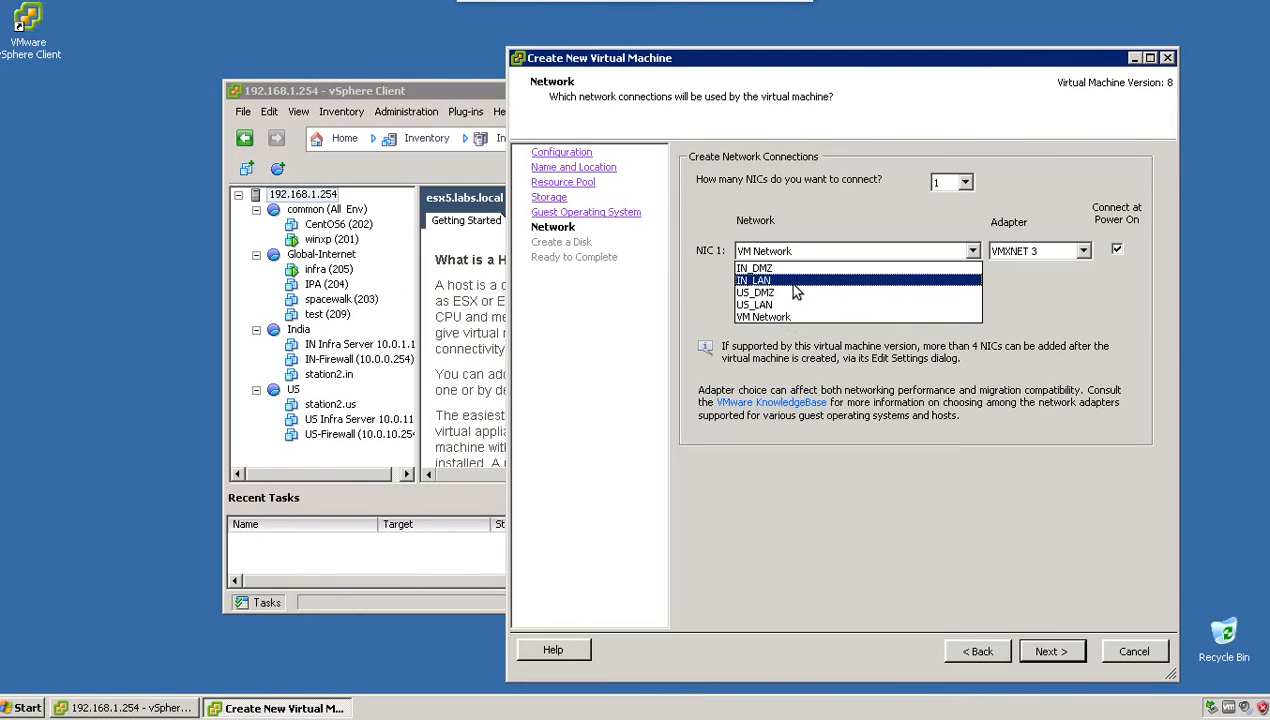
click(797, 312)
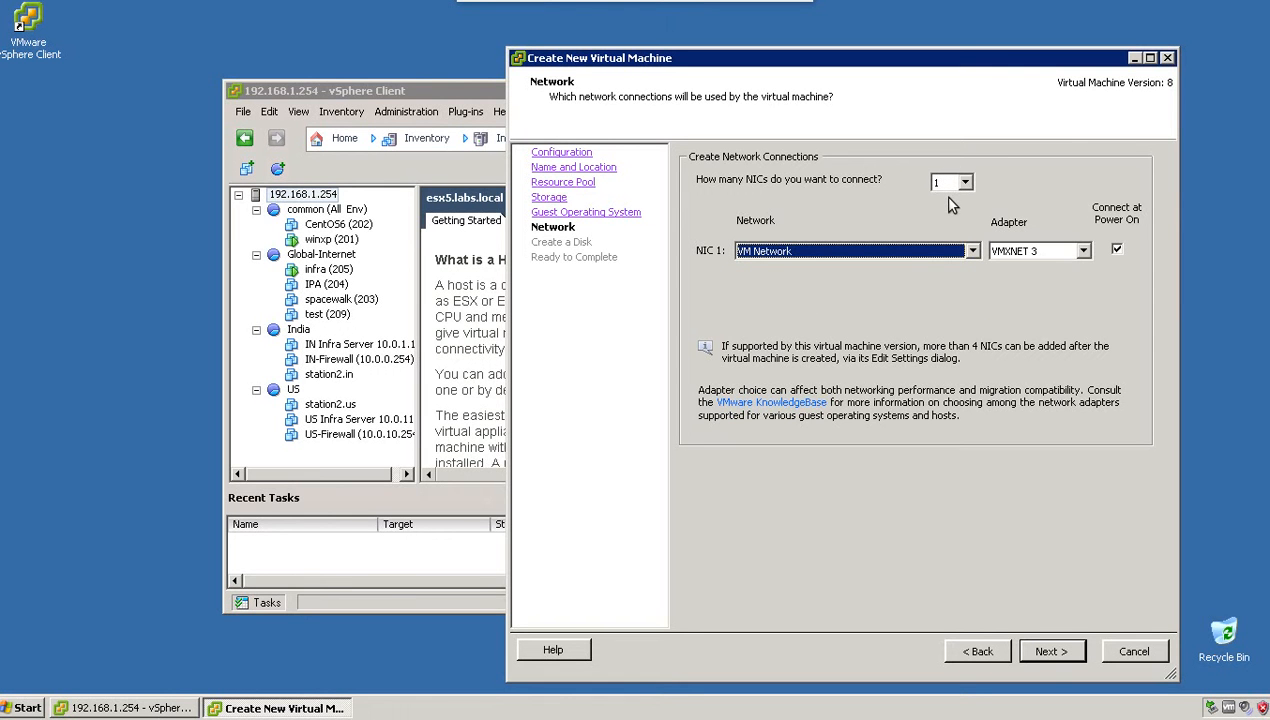
click(1040, 252)
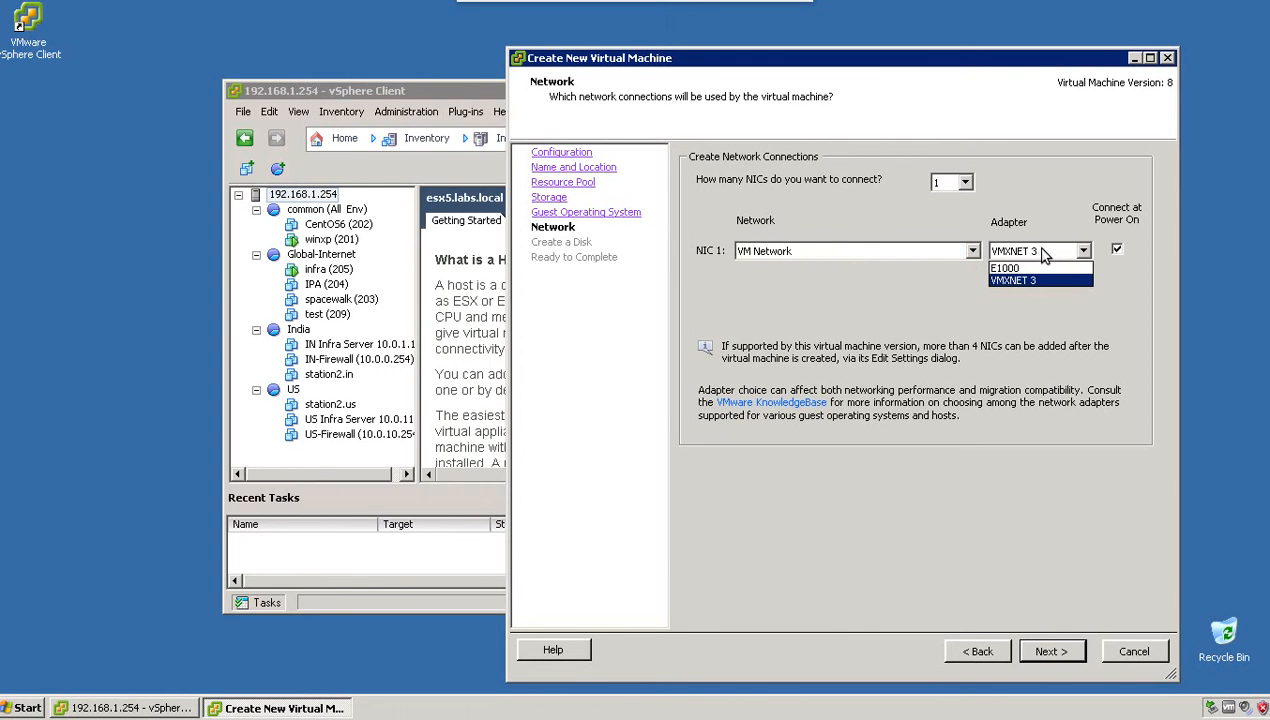
click(1041, 268)
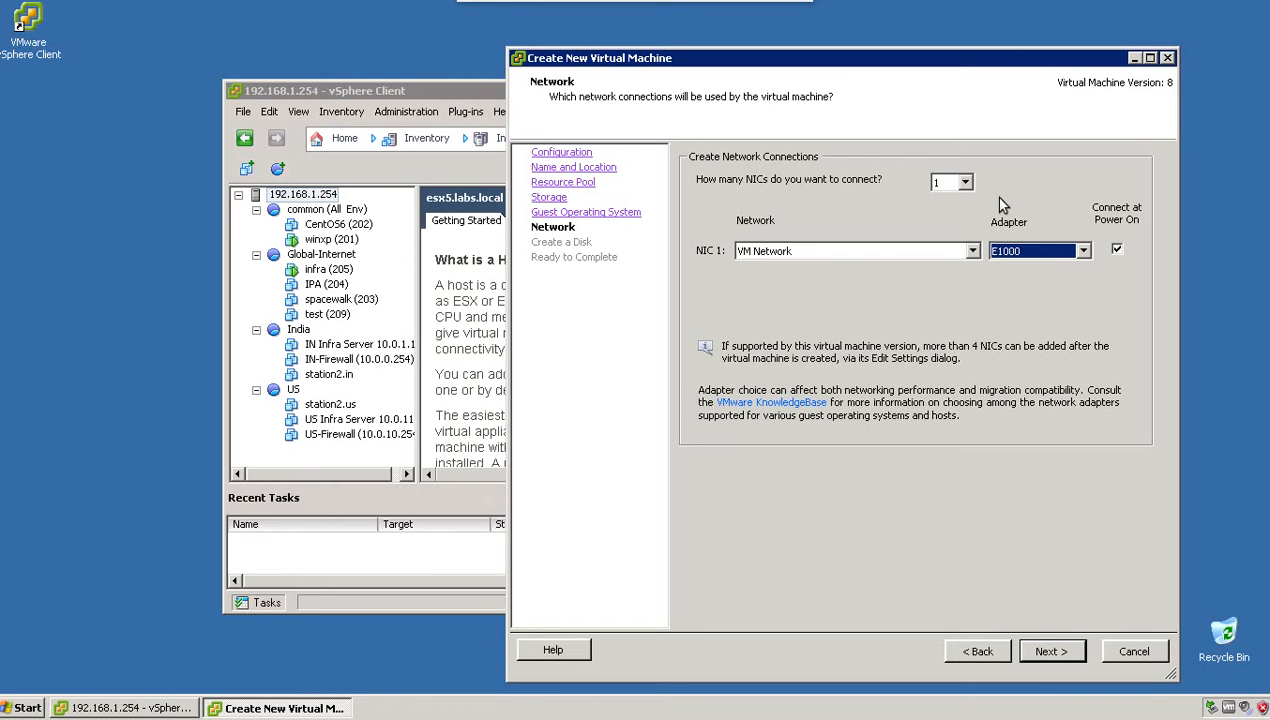
click(1055, 653)
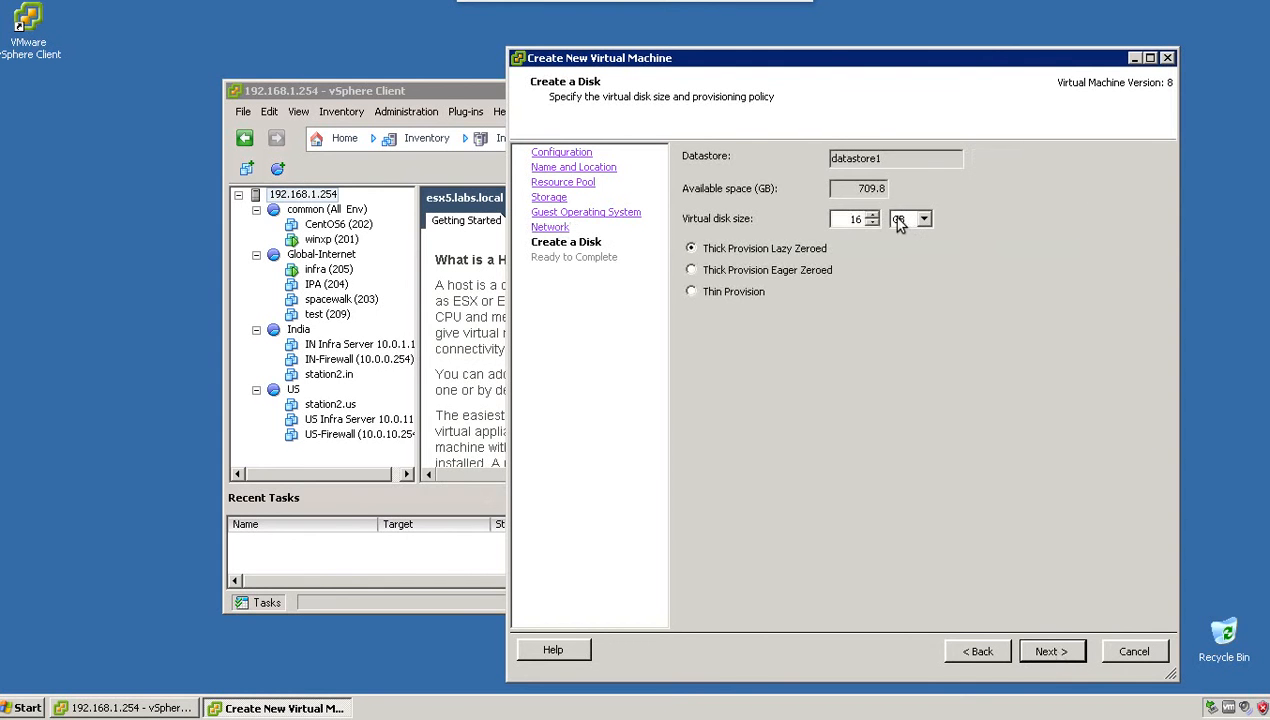
- Set the virtual disk size to 7 GB
drag(852, 217, 864, 220)
text(7)
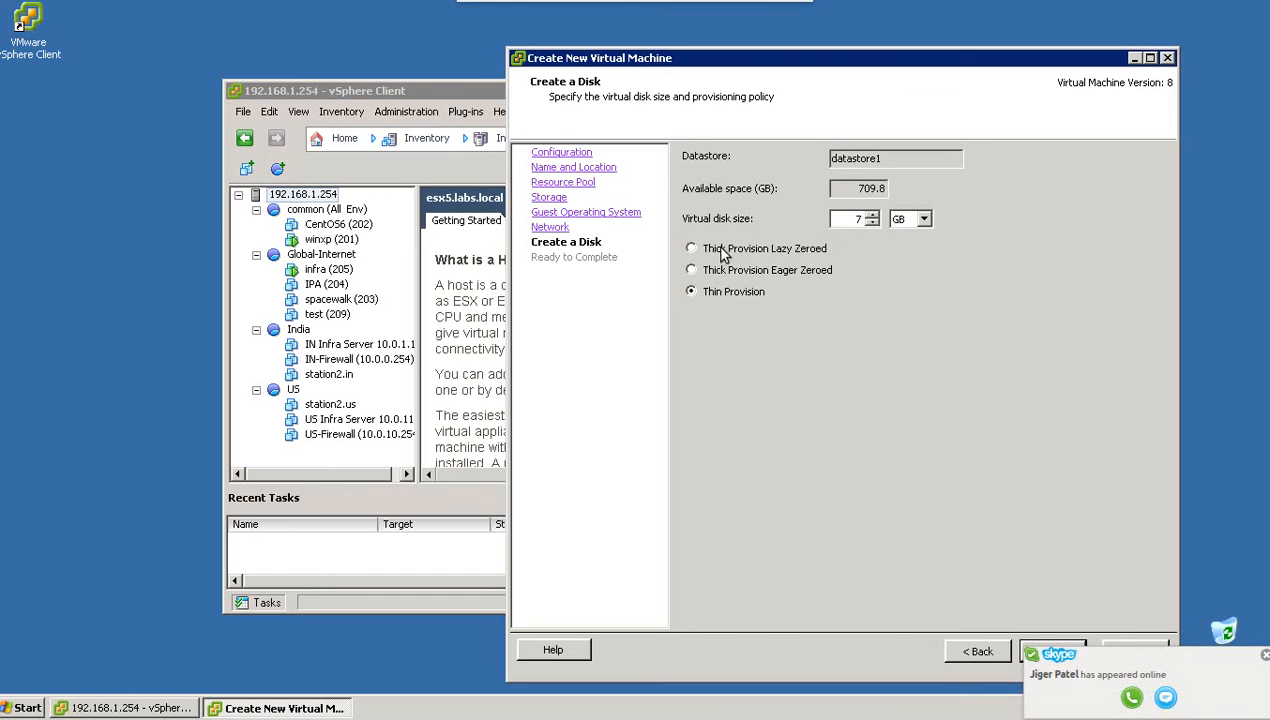
- Provision the disk as Thick Provision Lazy Zeroed and open the virtual machine's settings for editing before completion
click(691, 250)
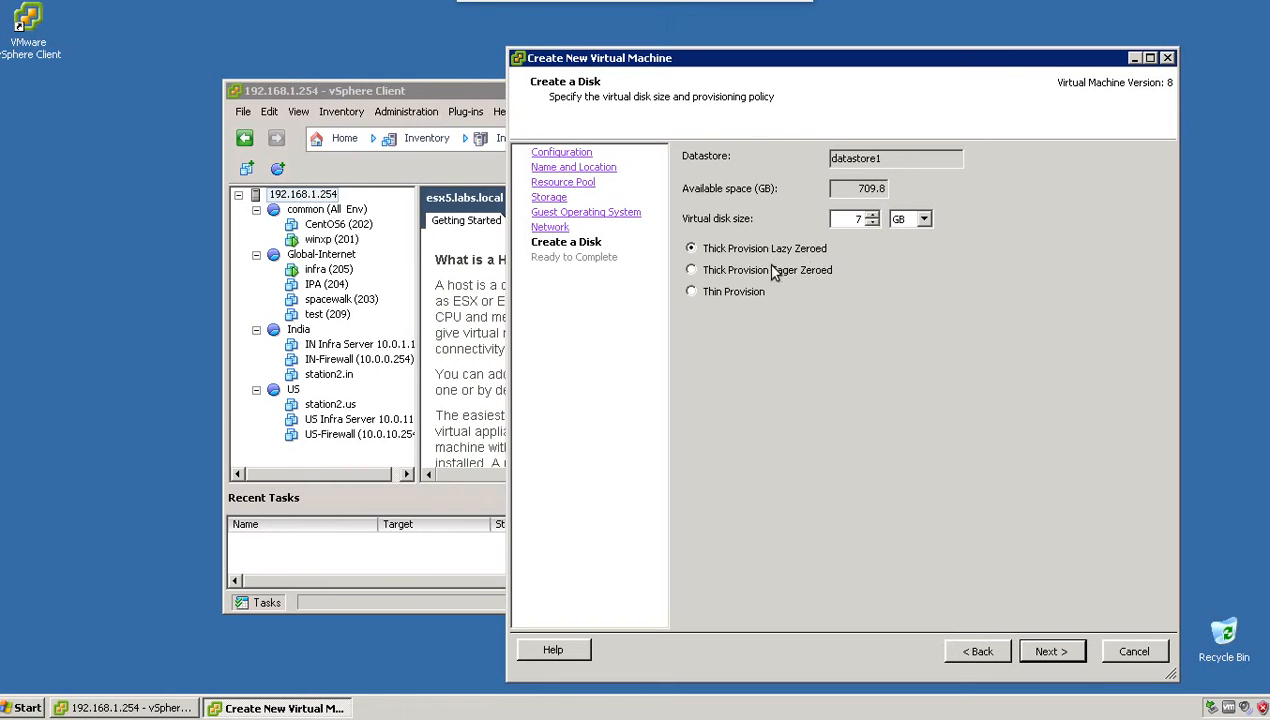
click(1054, 653)
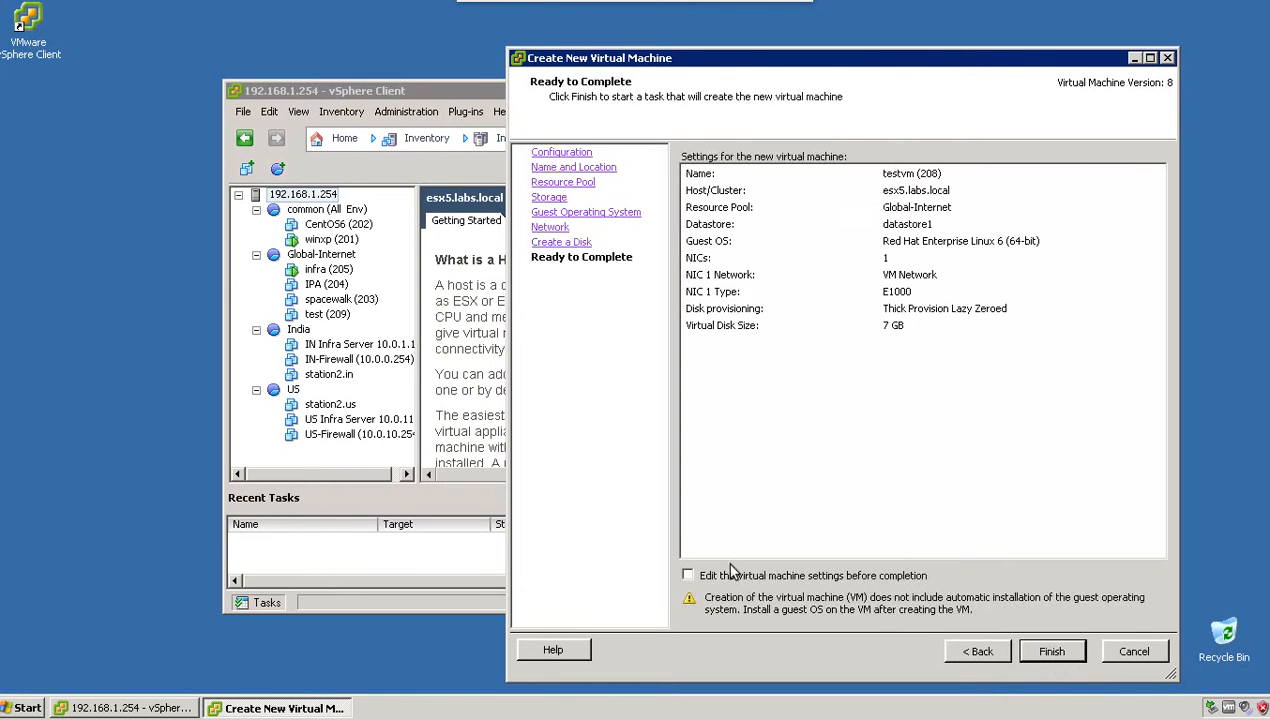
click(688, 577)
click(1055, 651)
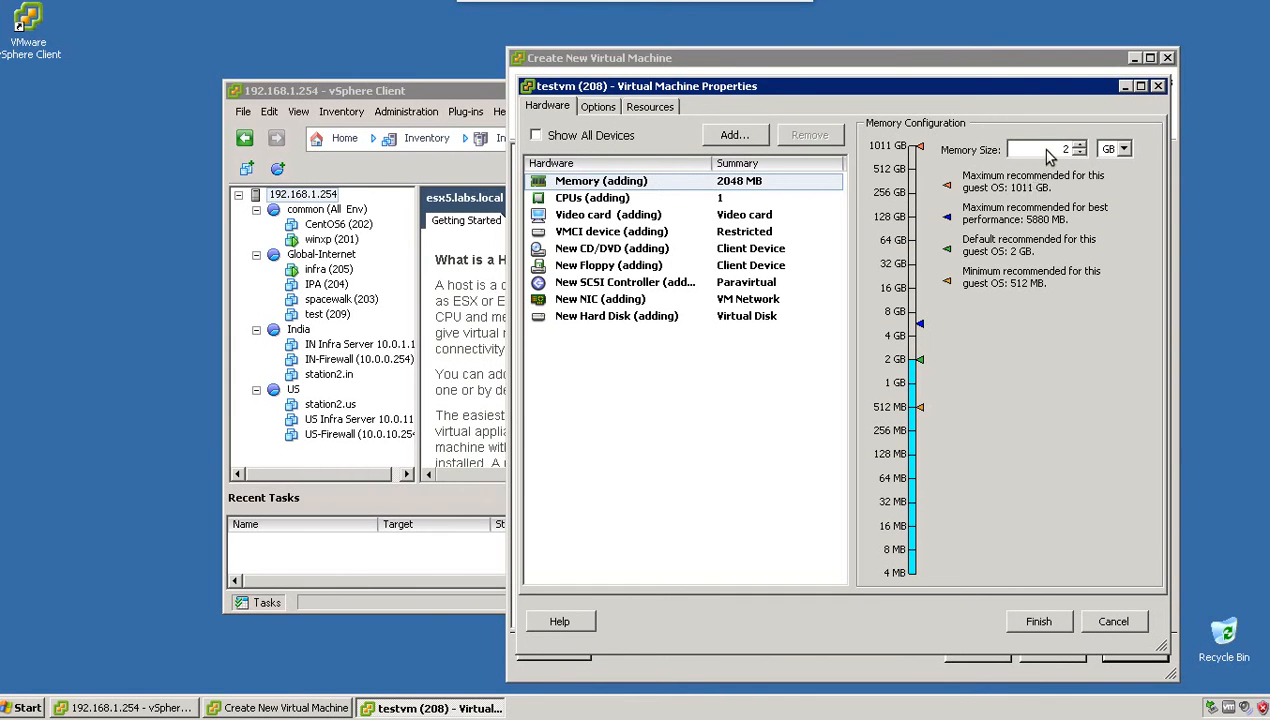
- Attach the centos_6.3 ISO from the OSIMAGES folder on datastore1 to the new CD/DVD drive, connected at power on
click(622, 250)
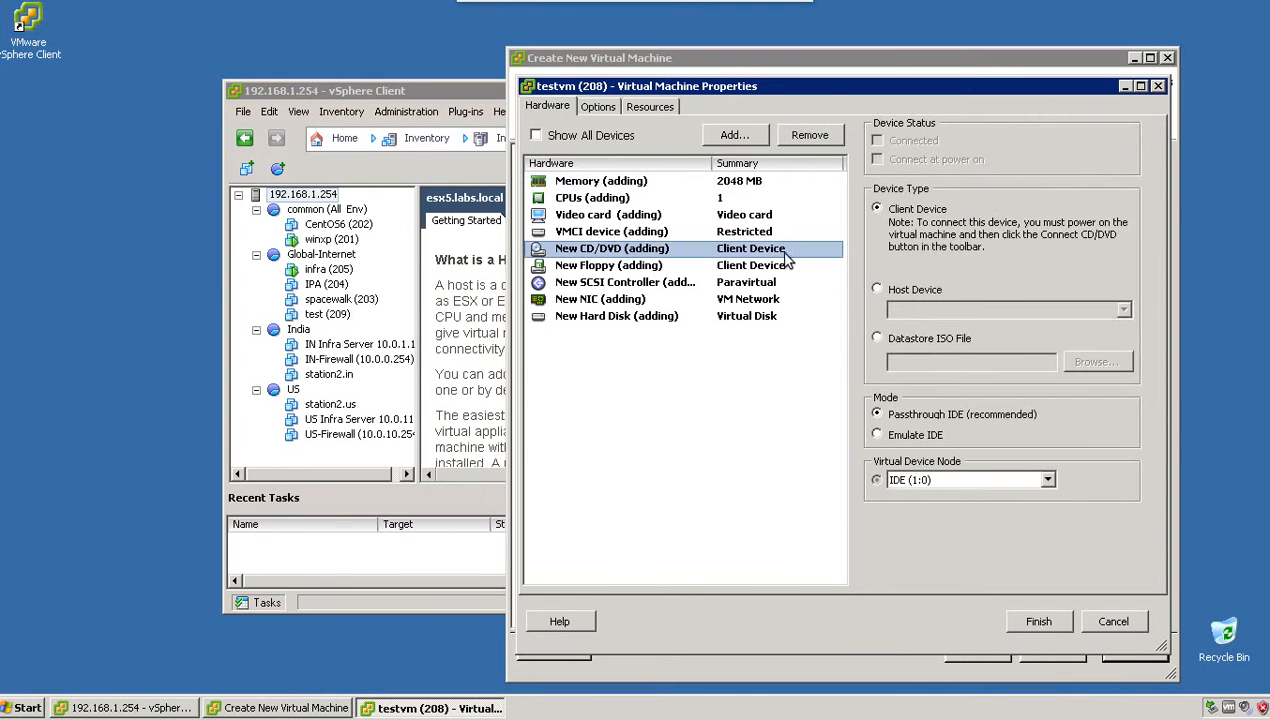
click(877, 338)
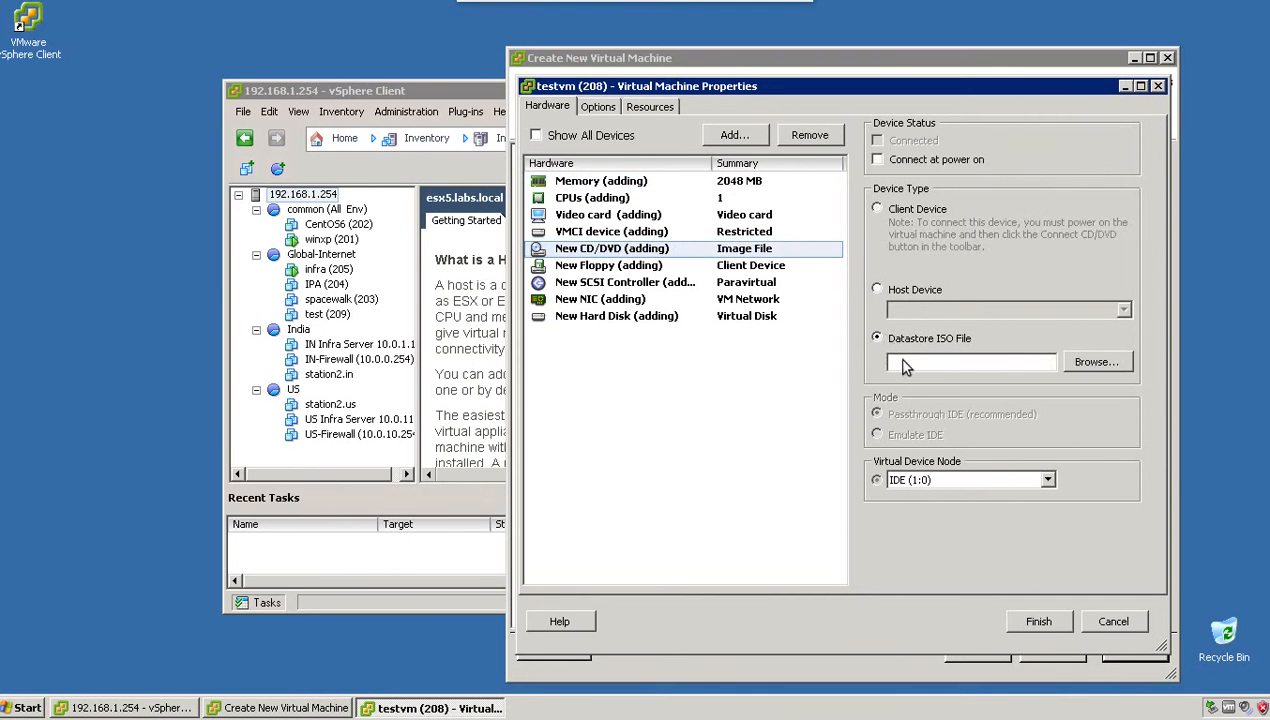
click(1099, 364)
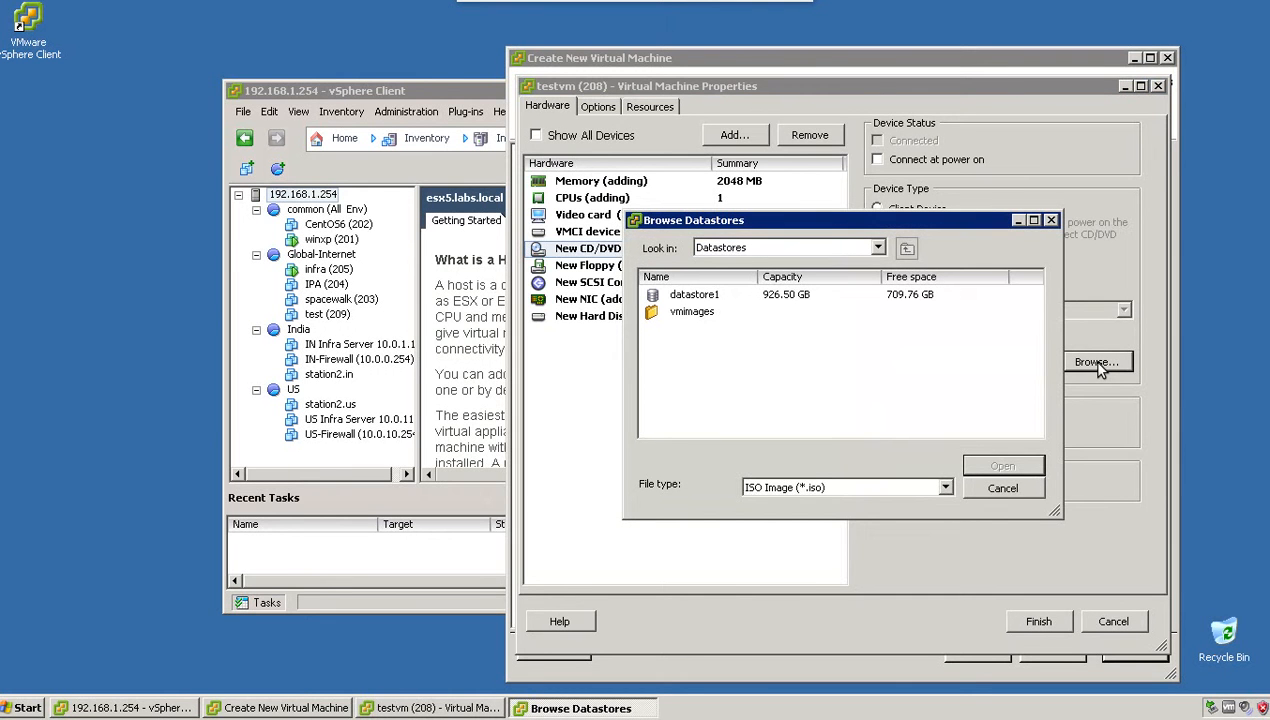
double_click(700, 295)
double_click(702, 296)
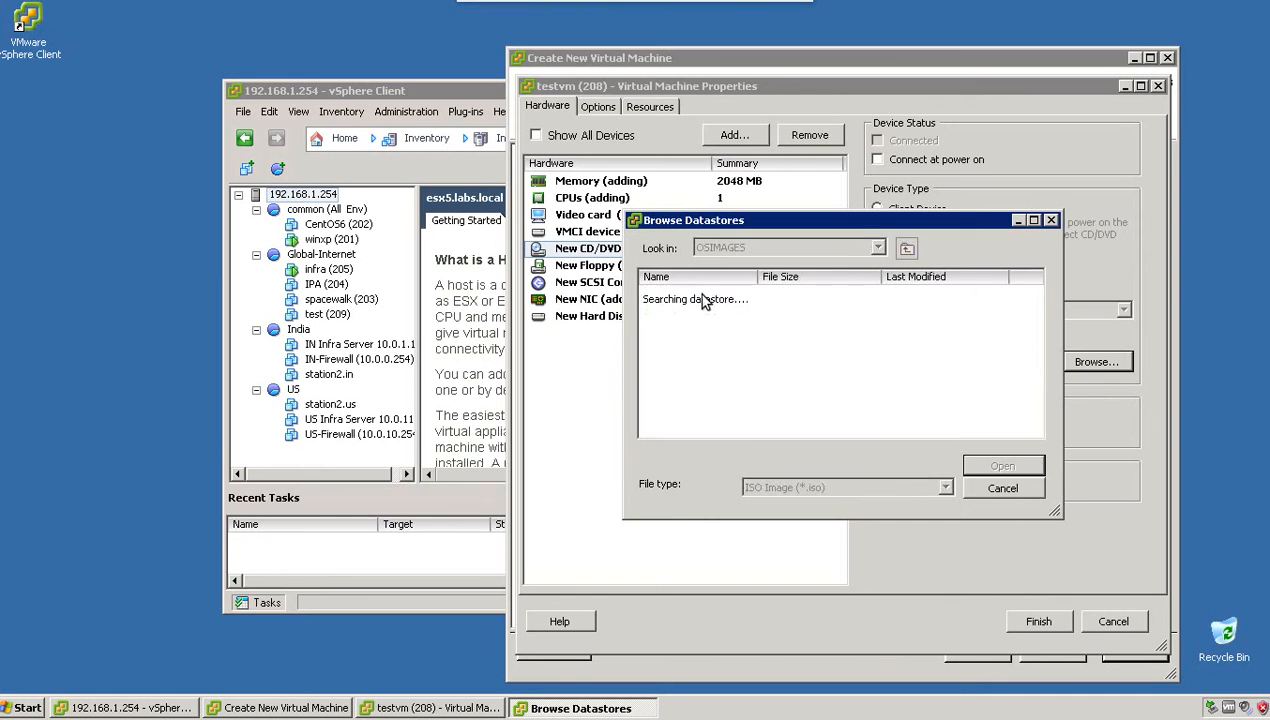
click(717, 313)
double_click(717, 313)
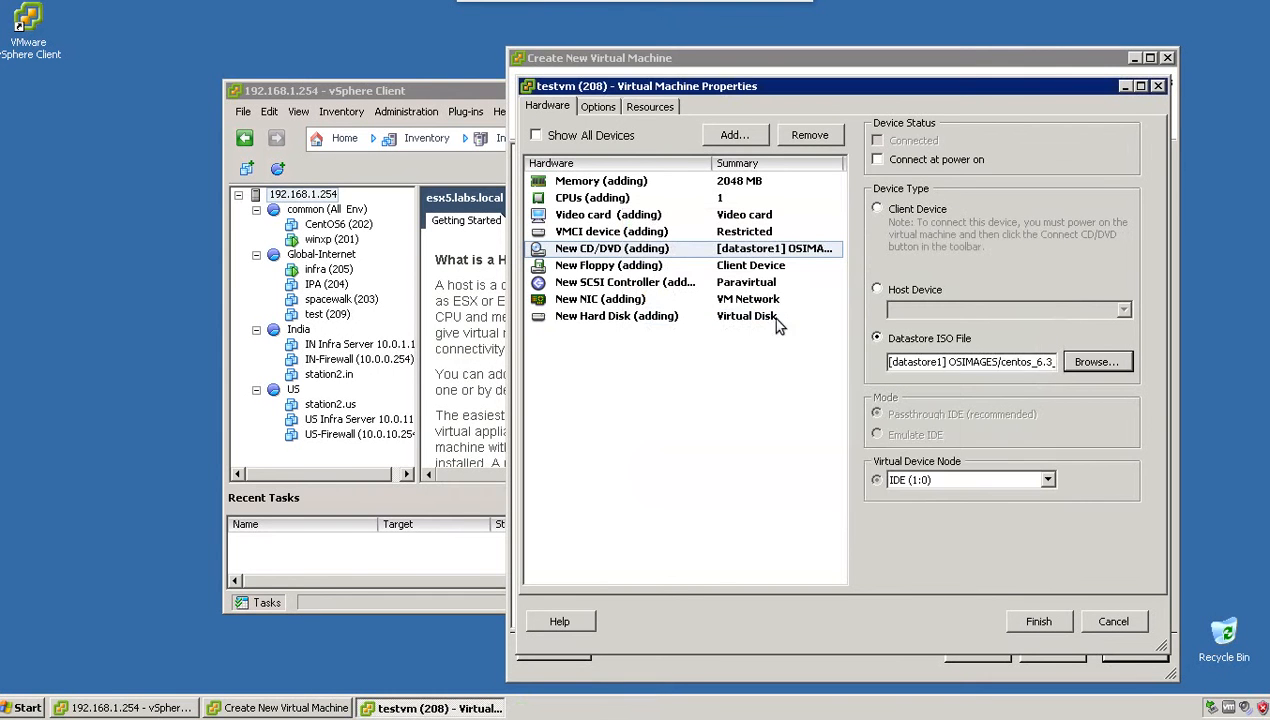
click(877, 160)
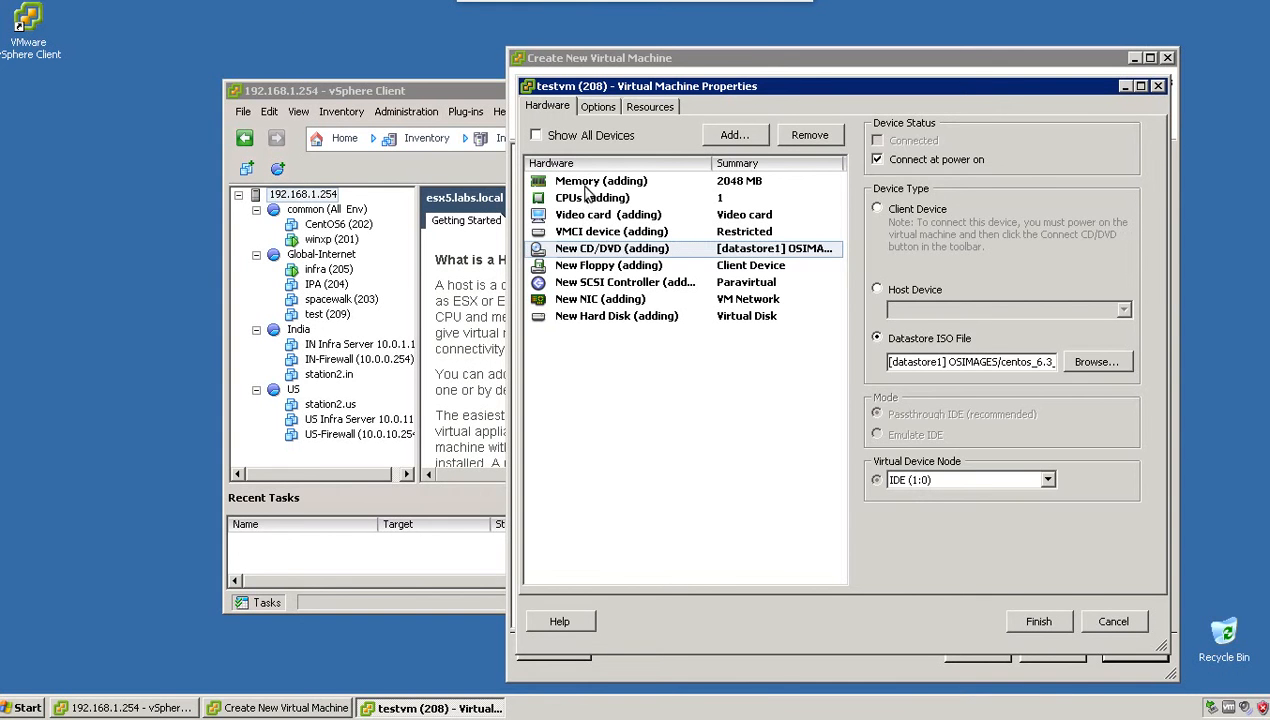
- Set the virtual machine's memory size to 512 MB
click(587, 185)
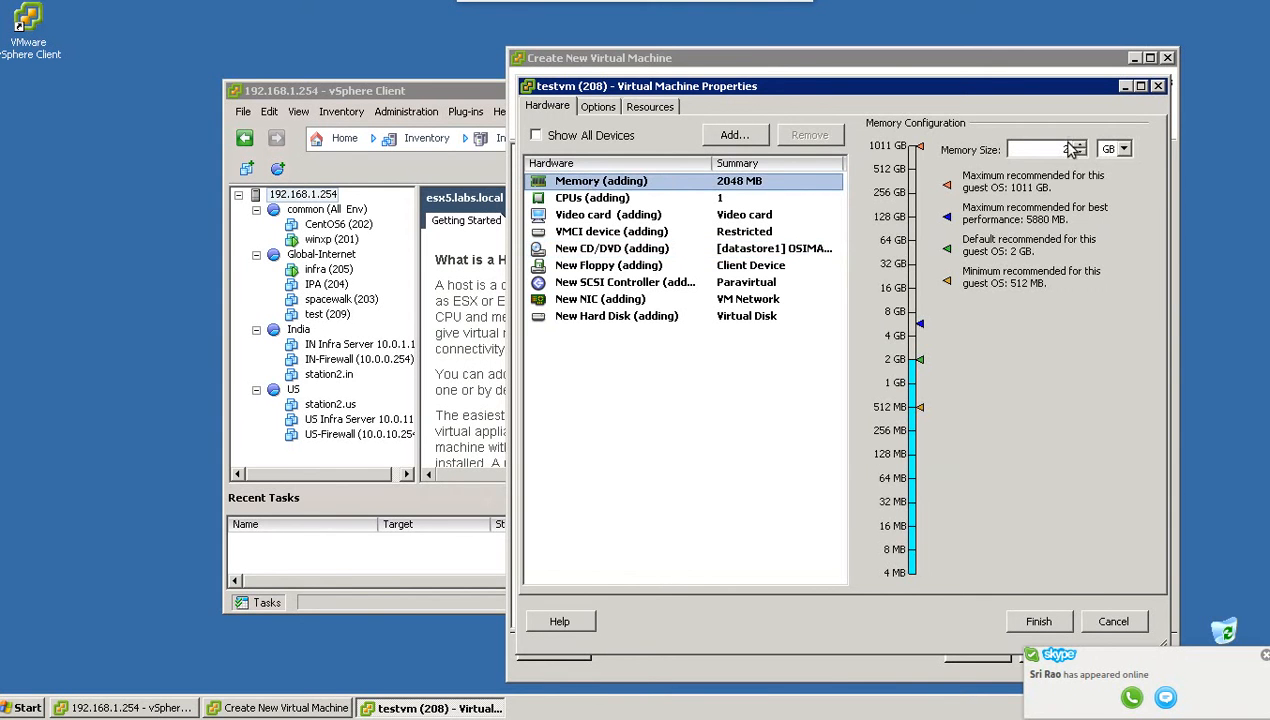
click(1121, 149)
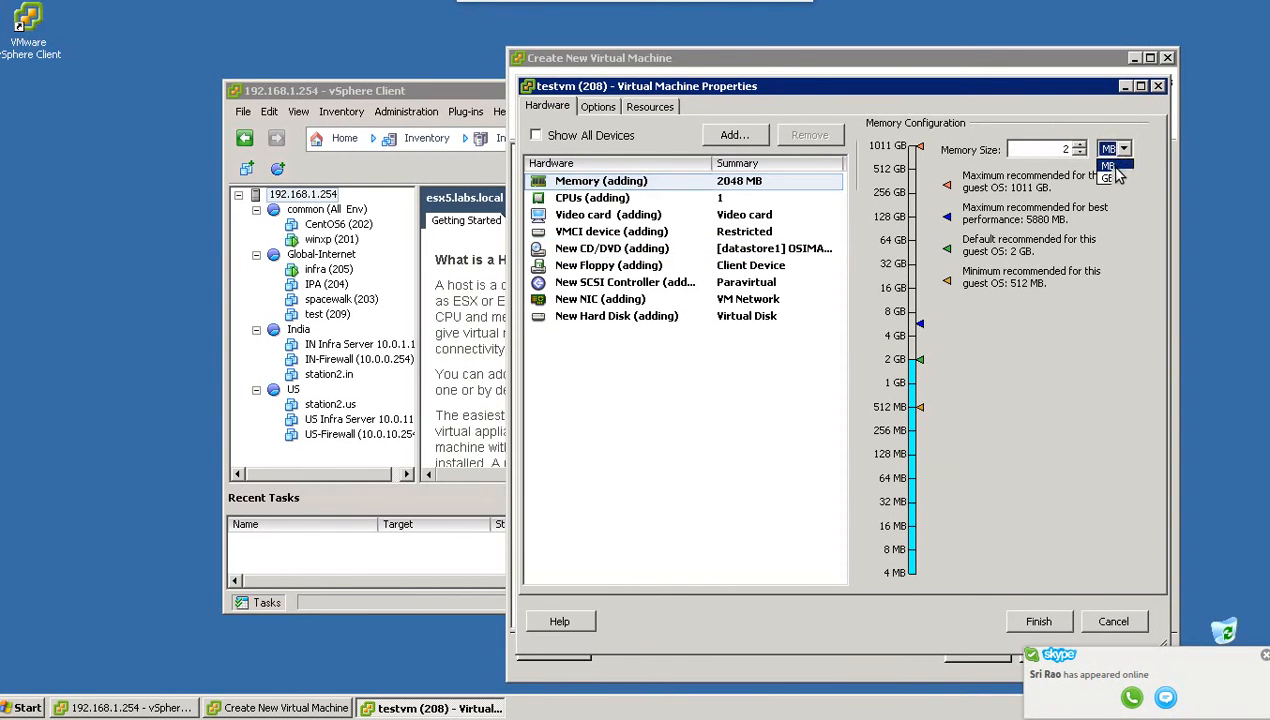
click(1114, 166)
drag(1025, 151, 1135, 149)
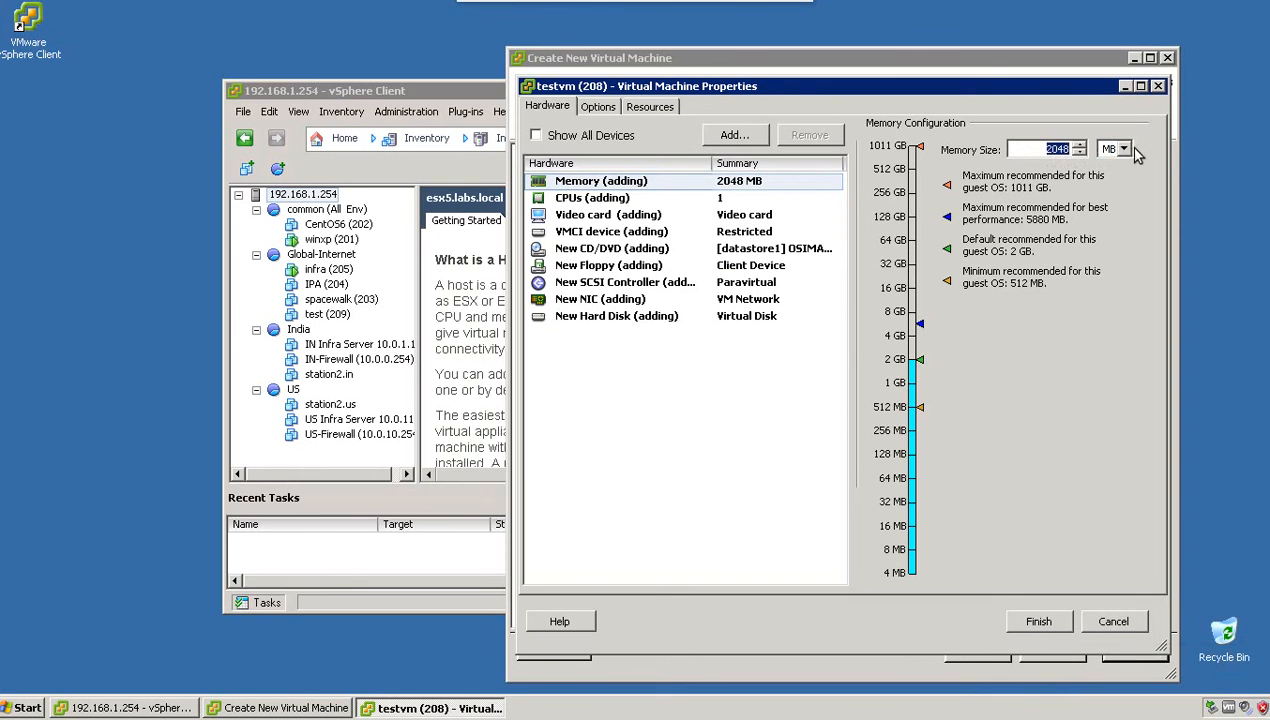
text(512)
- Give the virtual machine two virtual sockets with one core per socket and finish creating it
click(630, 197)
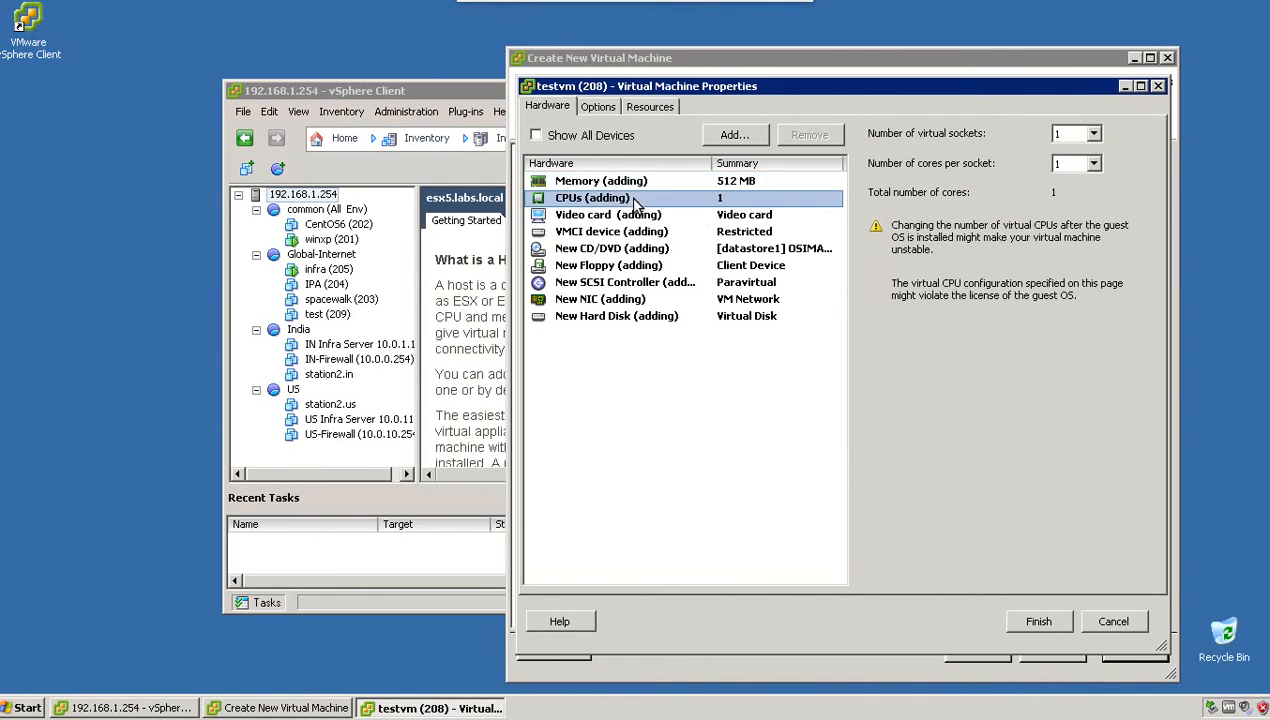
click(1093, 134)
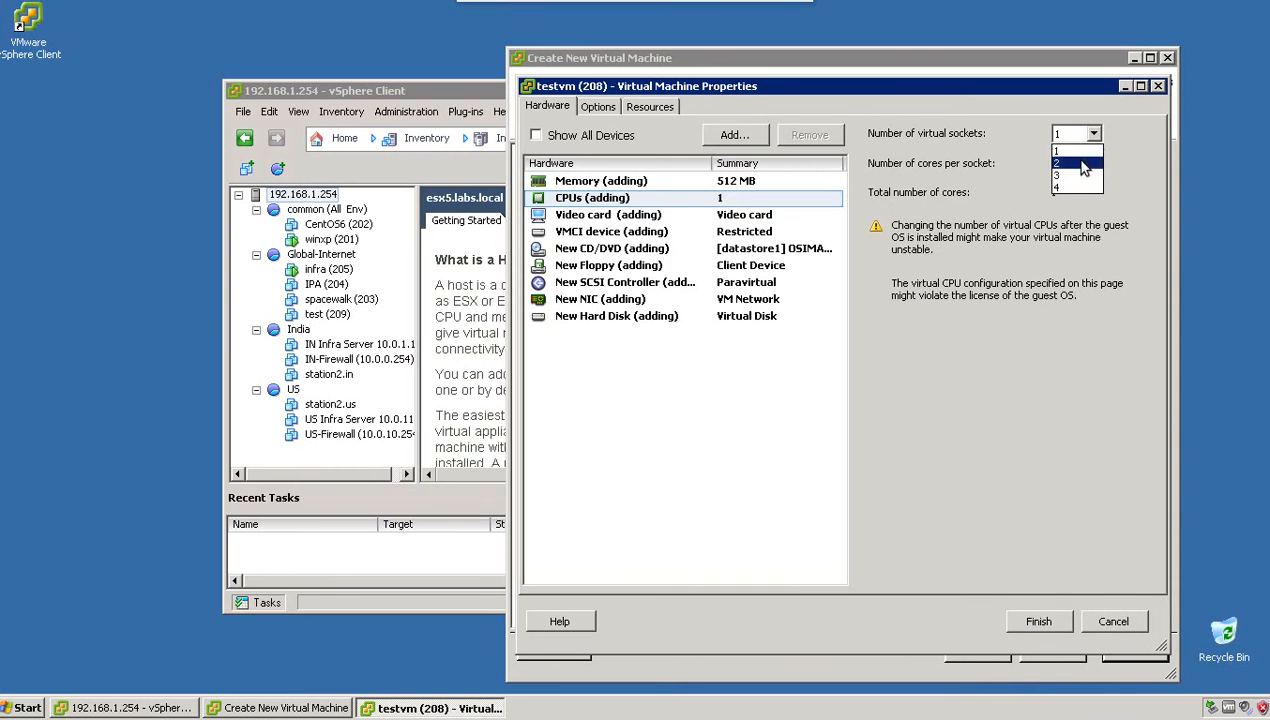
click(1080, 159)
click(1093, 164)
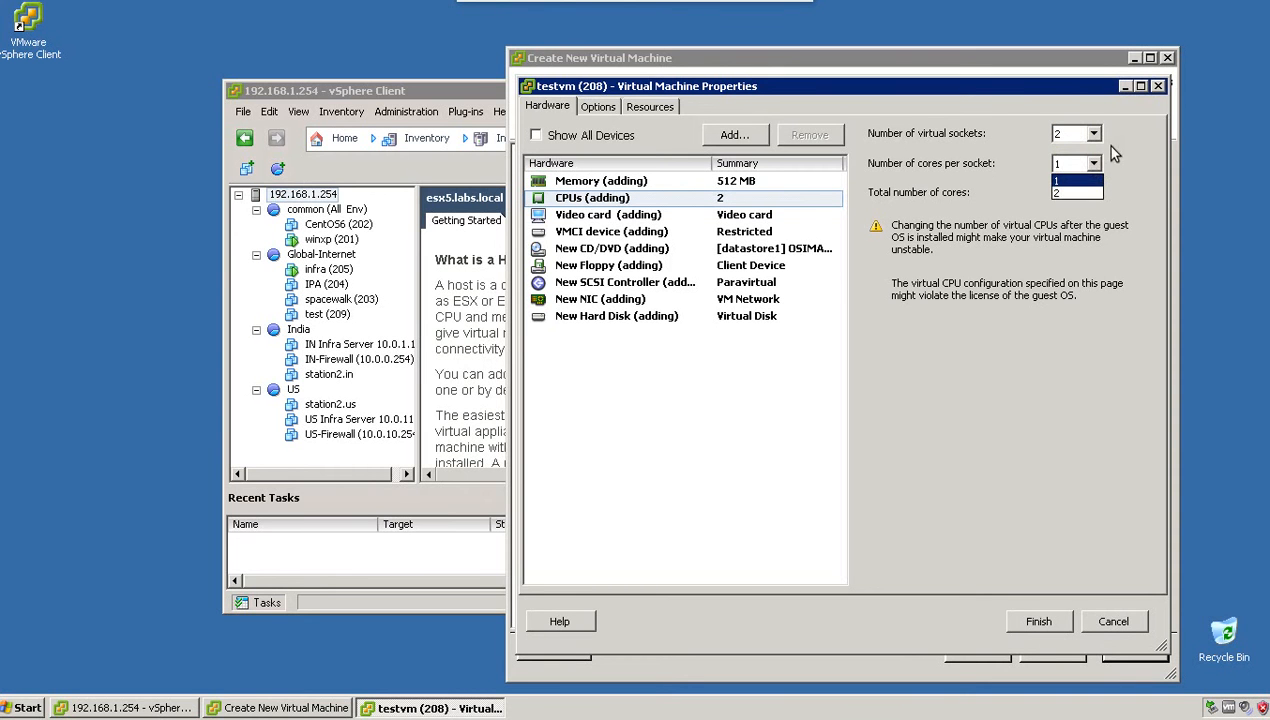
click(1102, 146)
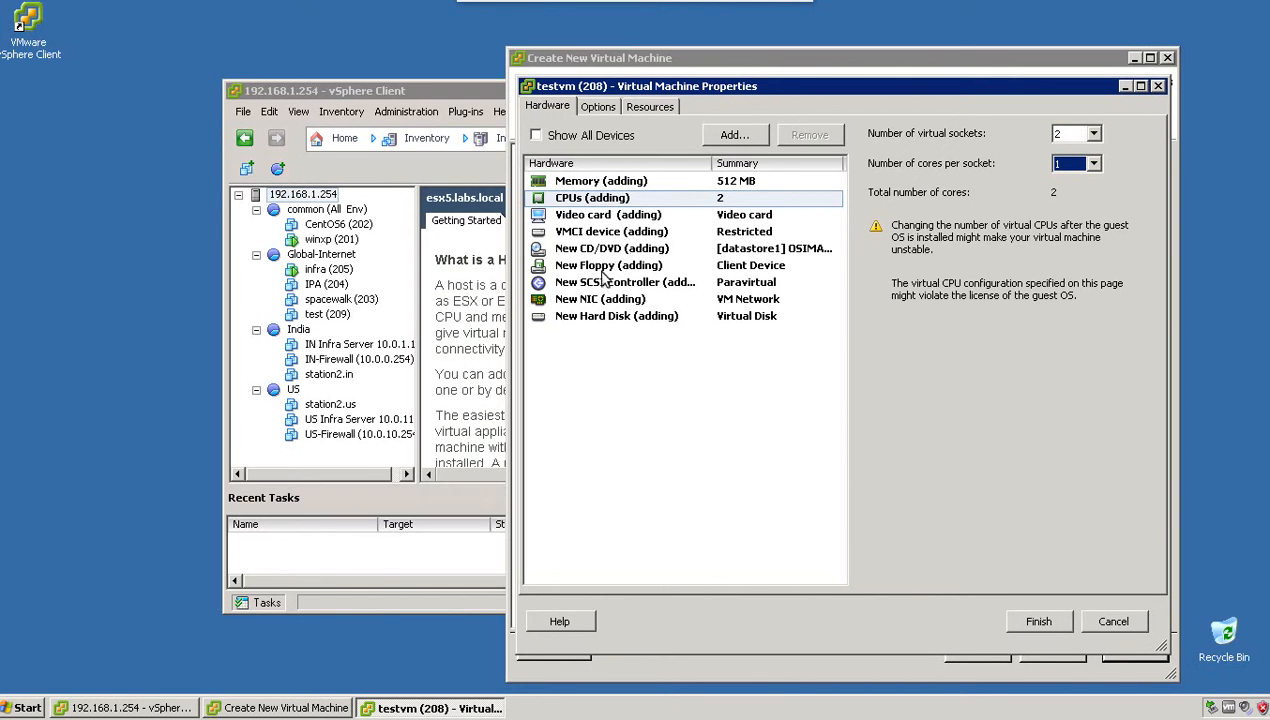
click(1038, 624)
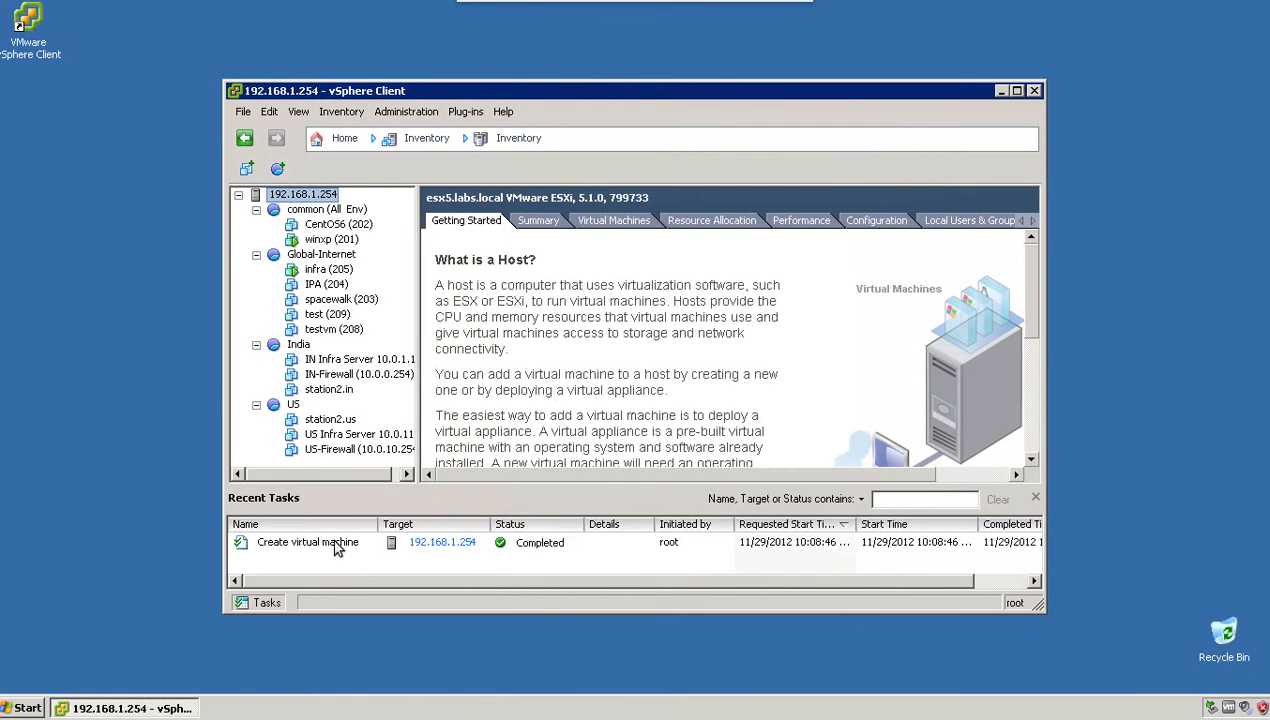
- Power on testvm (208) and open its console
click(338, 336)
right_click(340, 334)
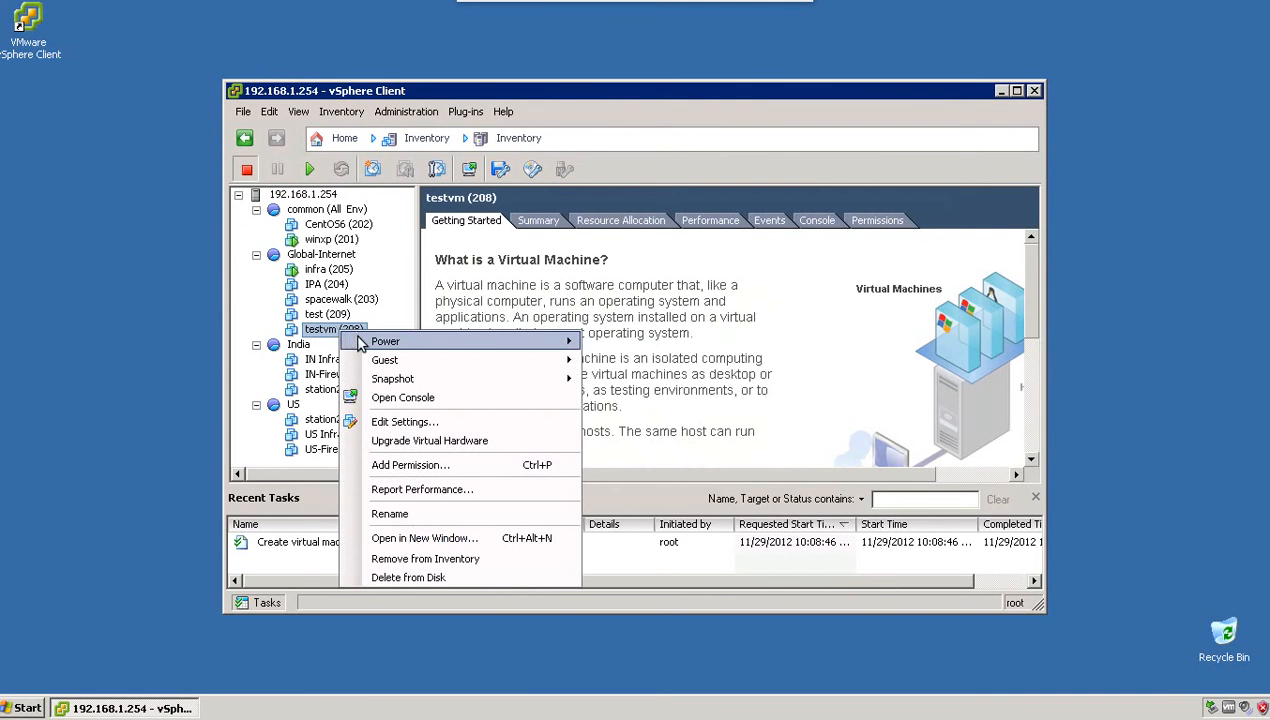
mouse_move(360, 343)
click(641, 343)
right_click(335, 334)
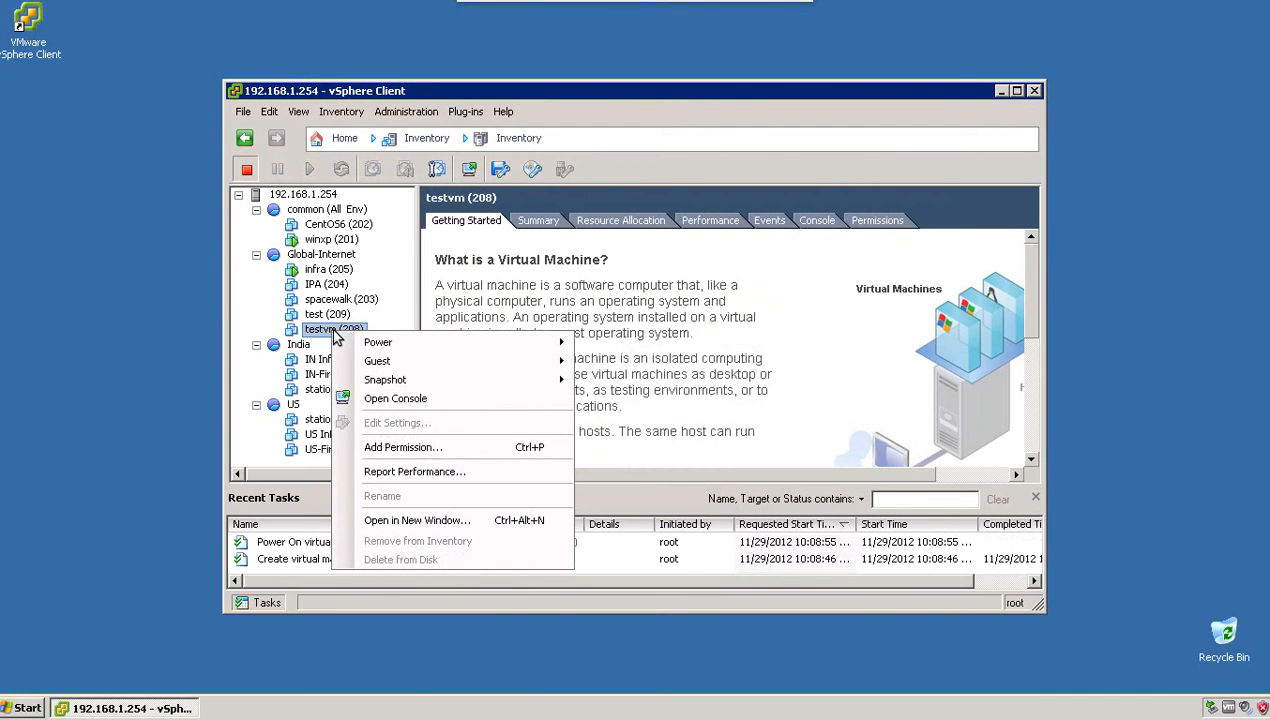
click(450, 399)
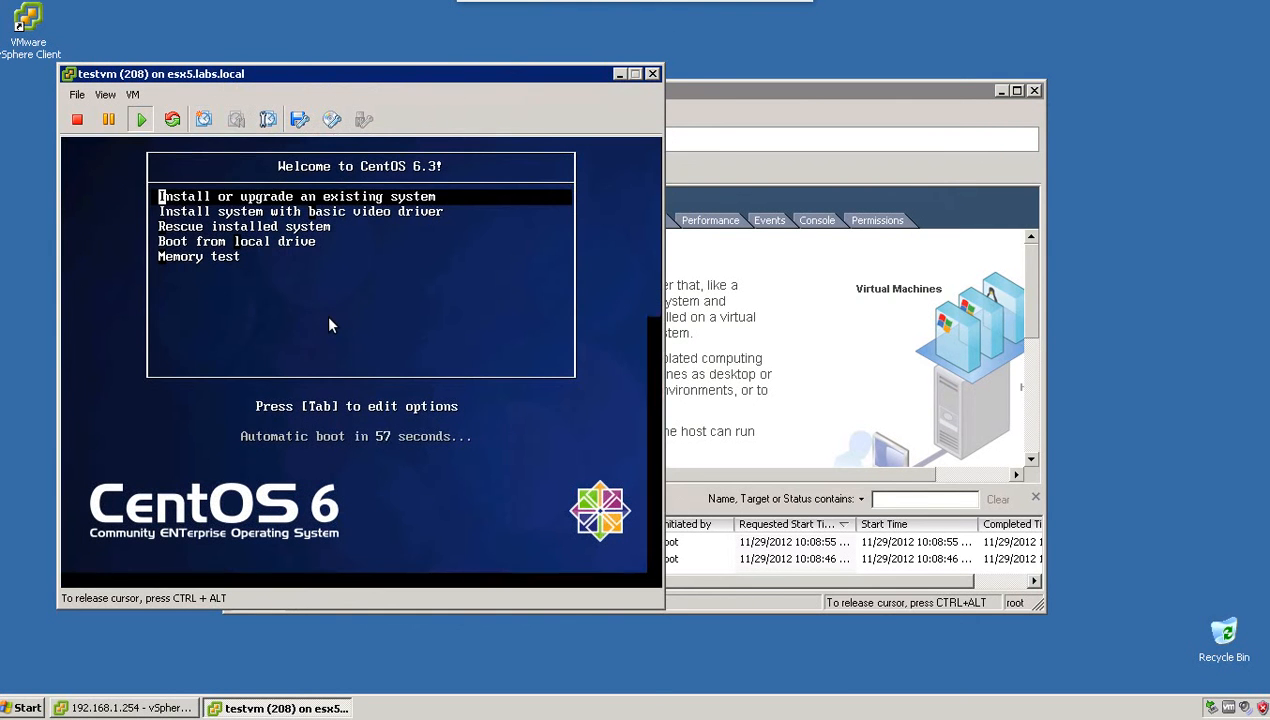
- Boot the CentOS 6.3 installer with the text option added to the boot line and skip the media test
key(Tab)
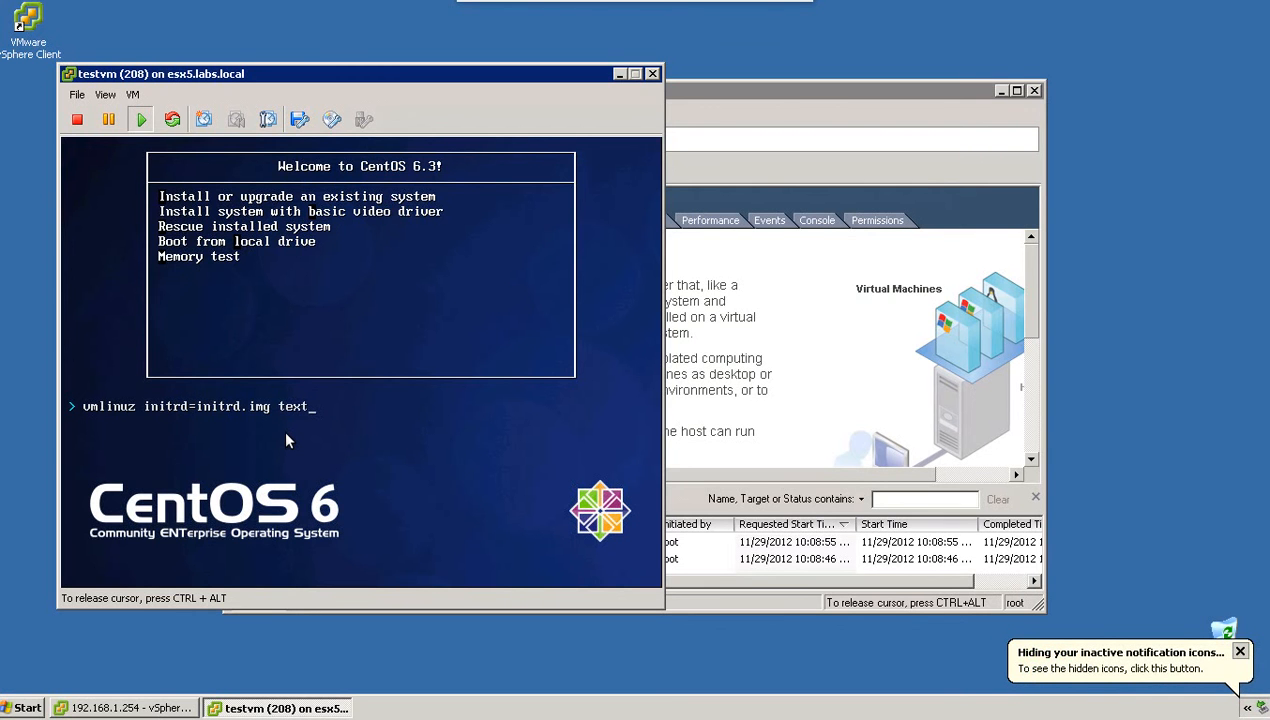
key(Return)
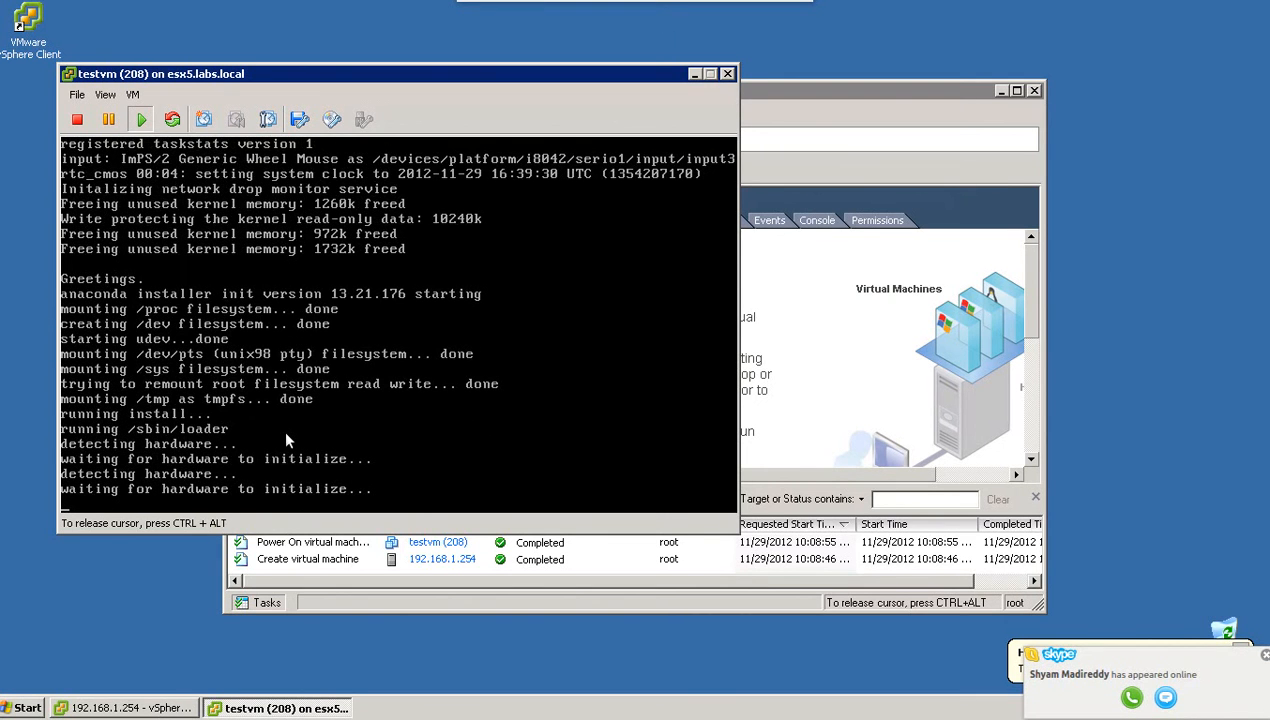
click(1265, 655)
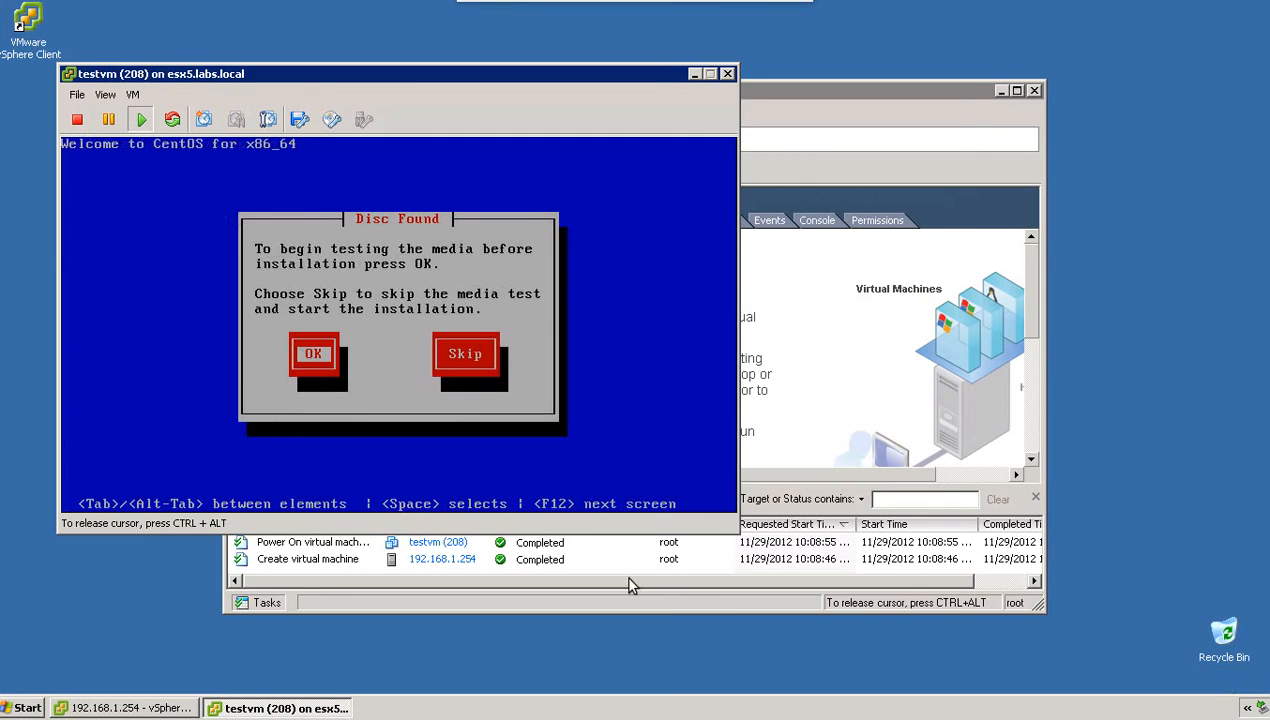
key(Tab)
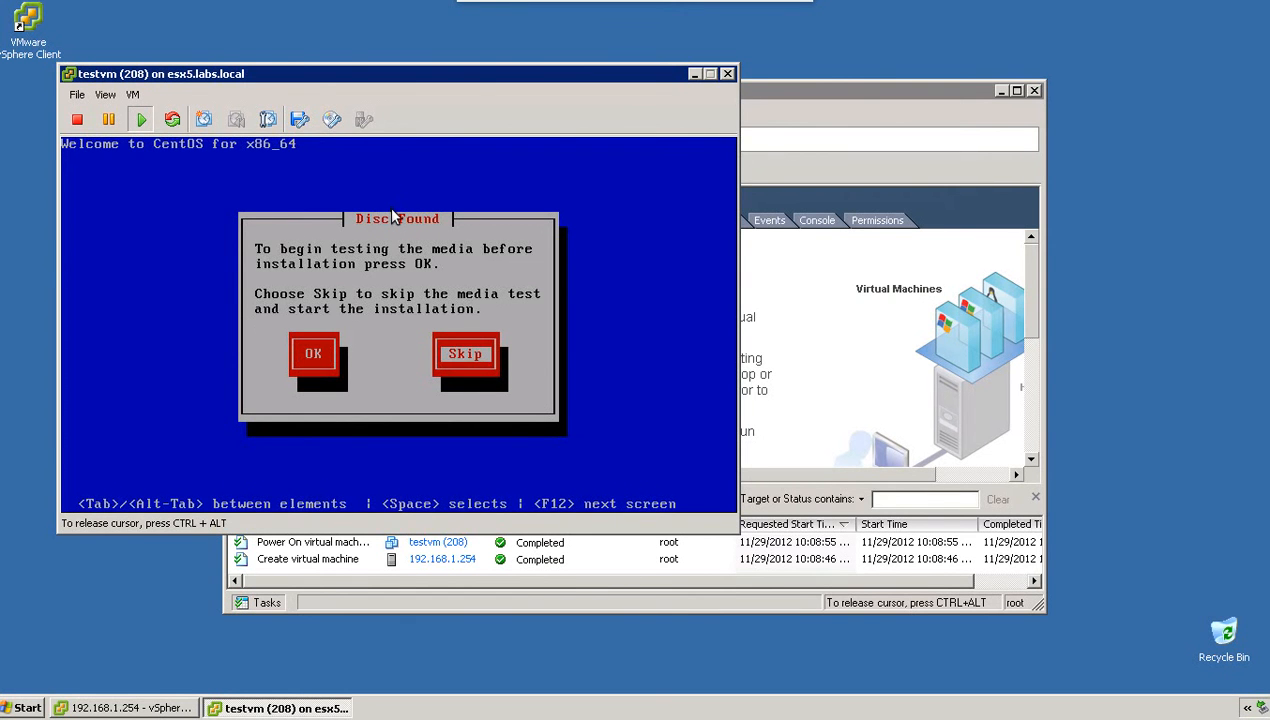
key(Return)
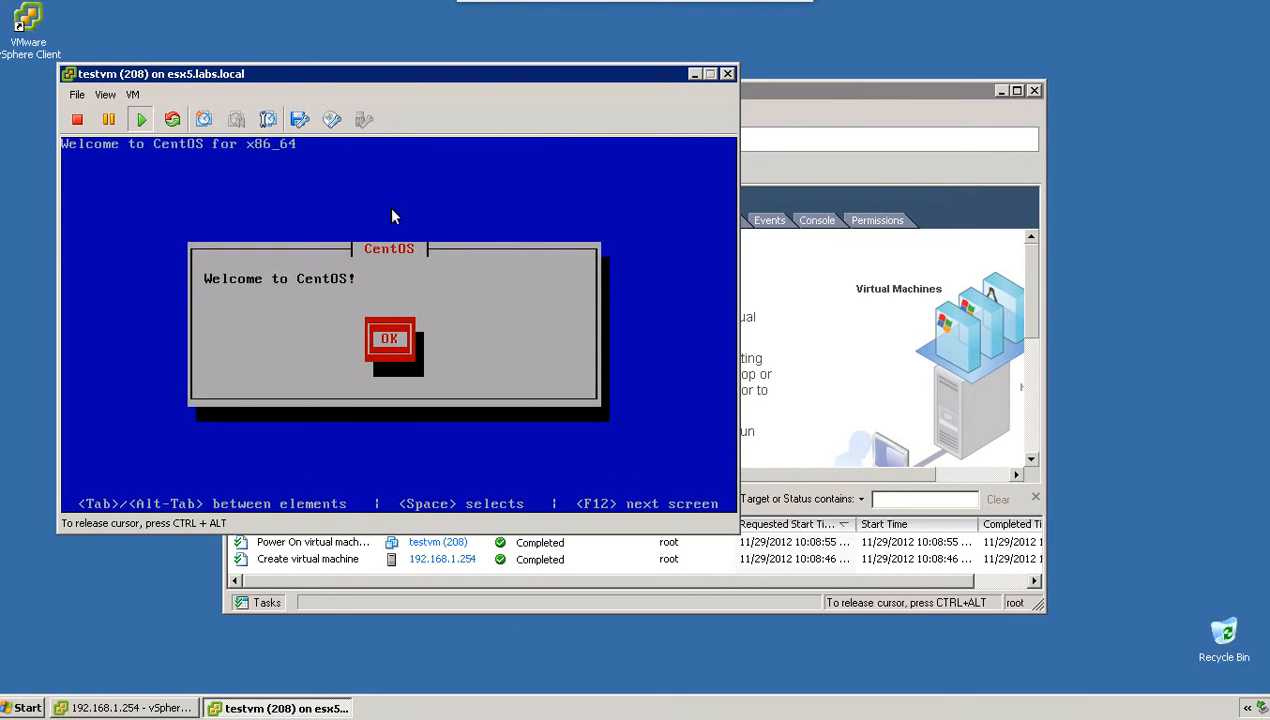
- Continue past the welcome screen, accepting English as the installation language and us as the keyboard model
key(Return)
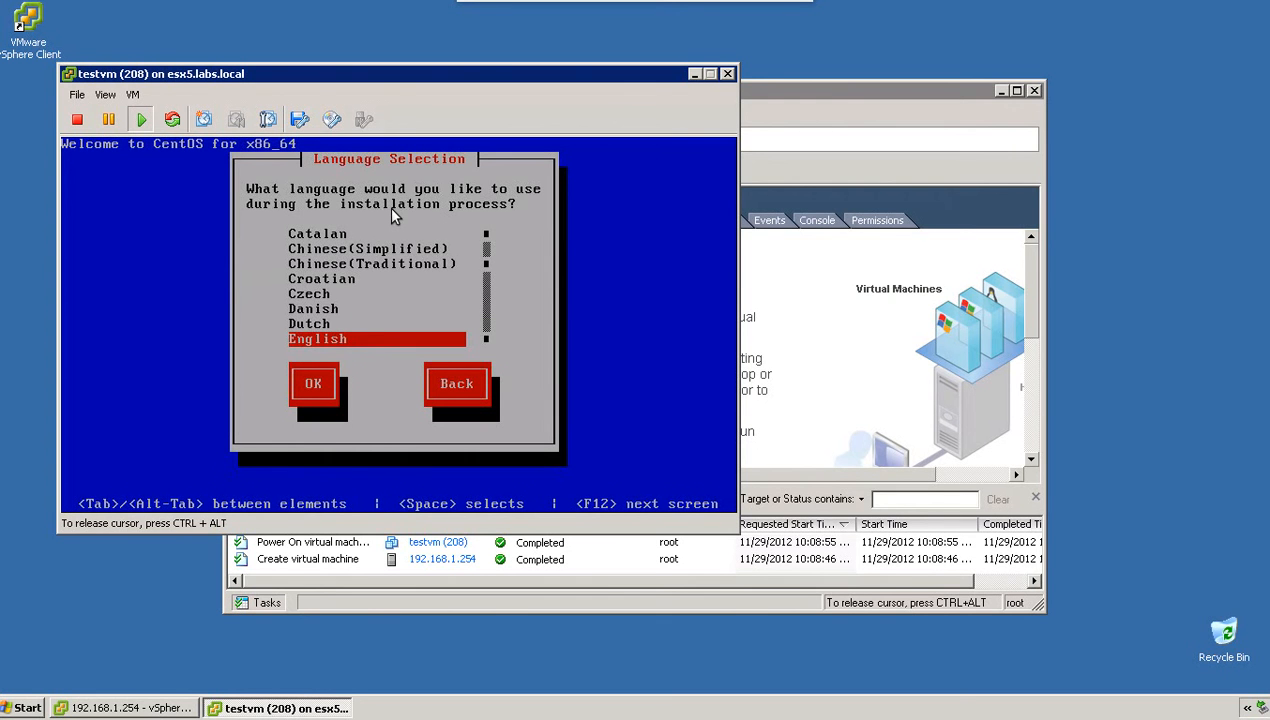
key(Return)
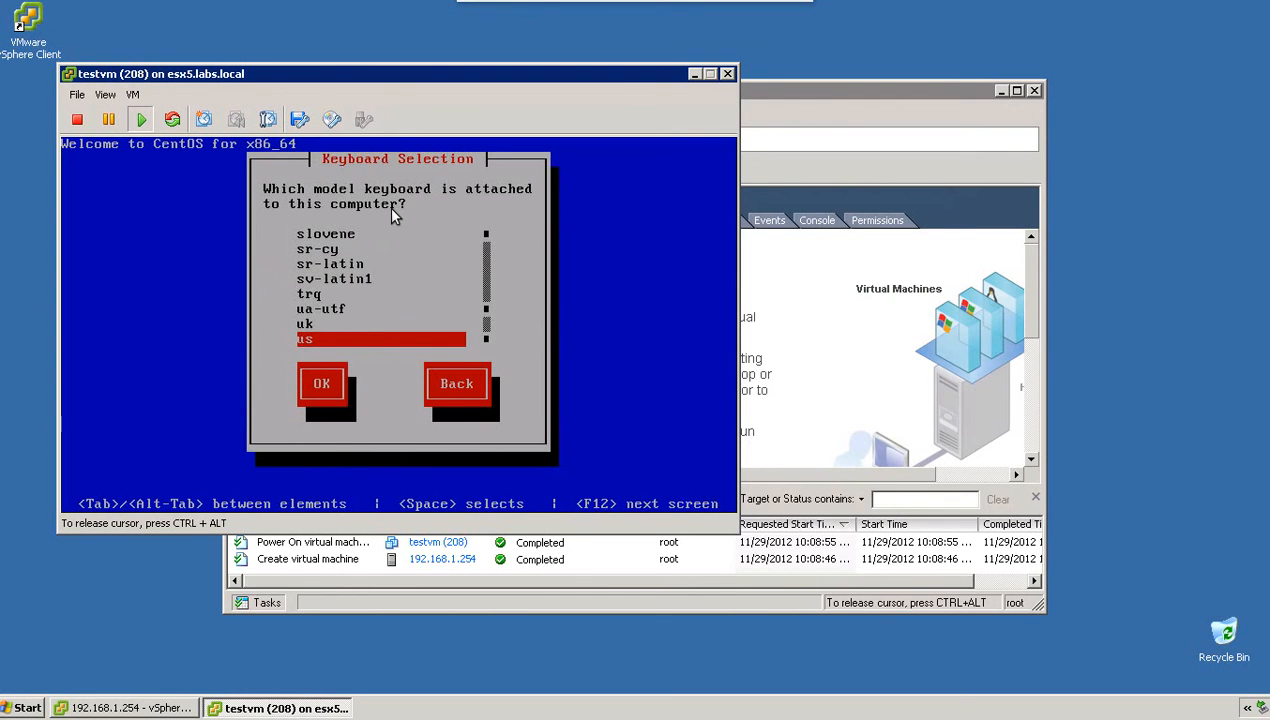
key(Return)
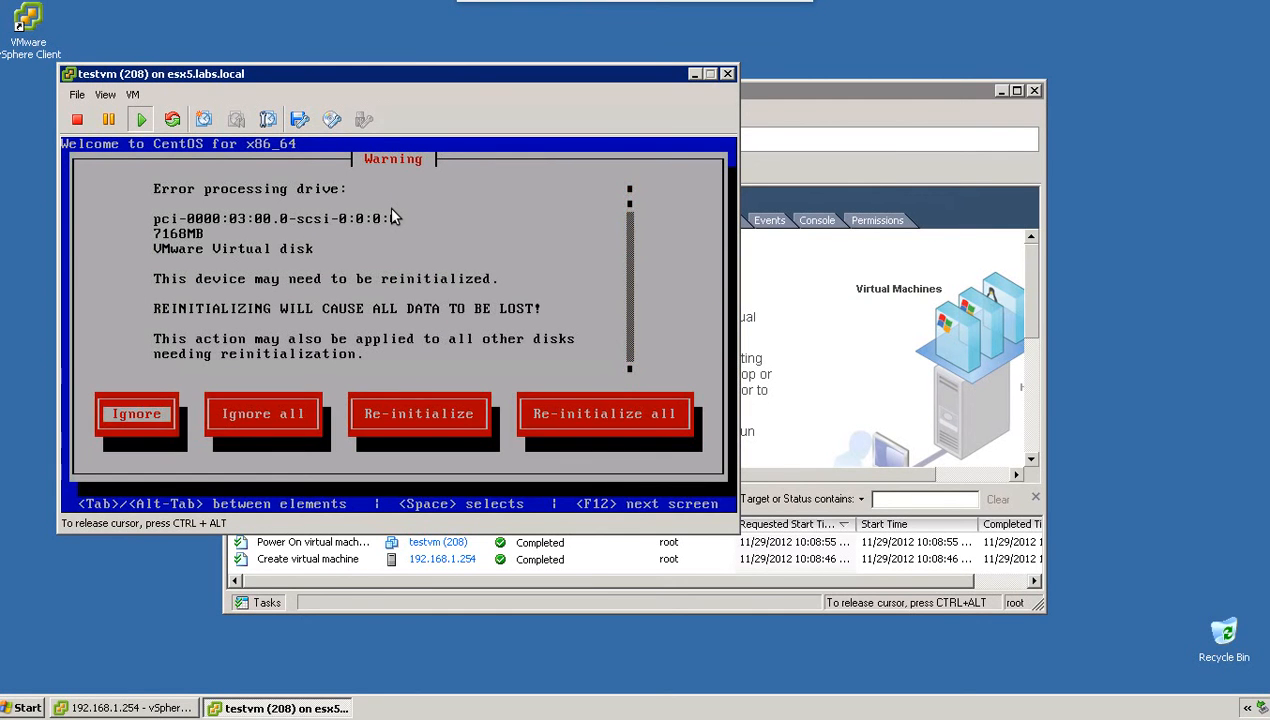
- Re-initialize the VMware virtual disk for the installation
key(Tab)
key(Tab)
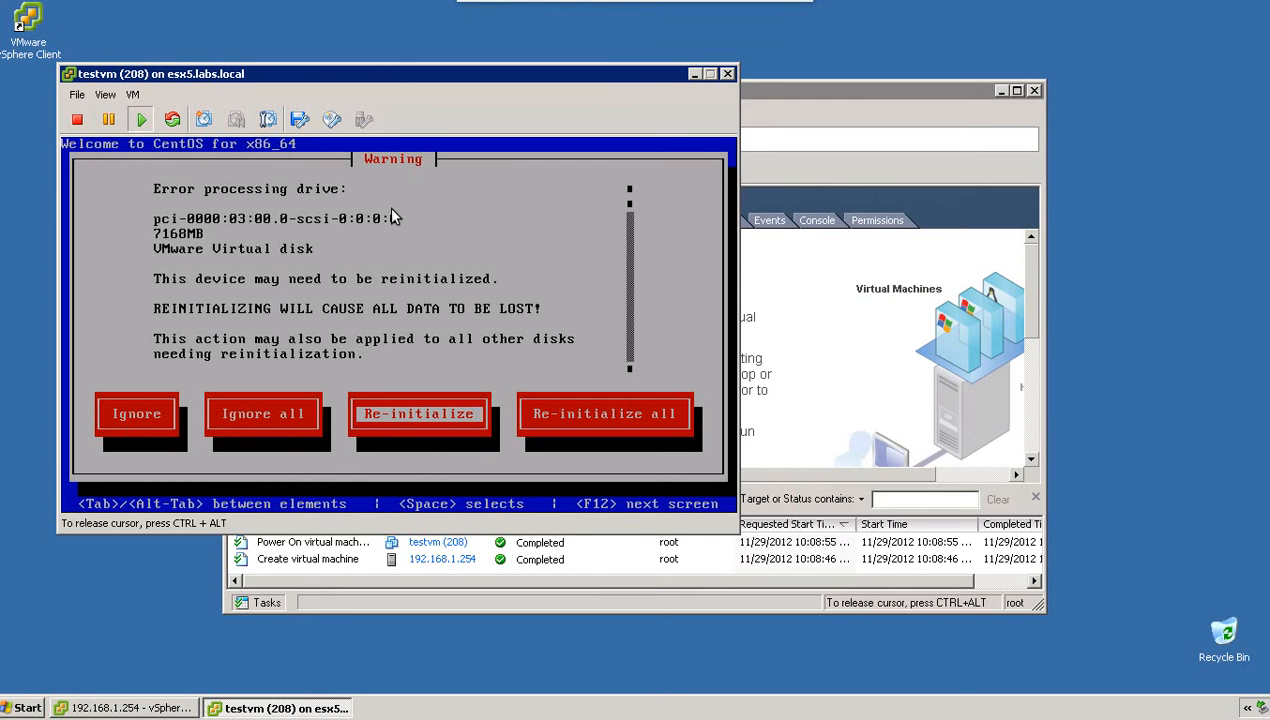
key(Return)
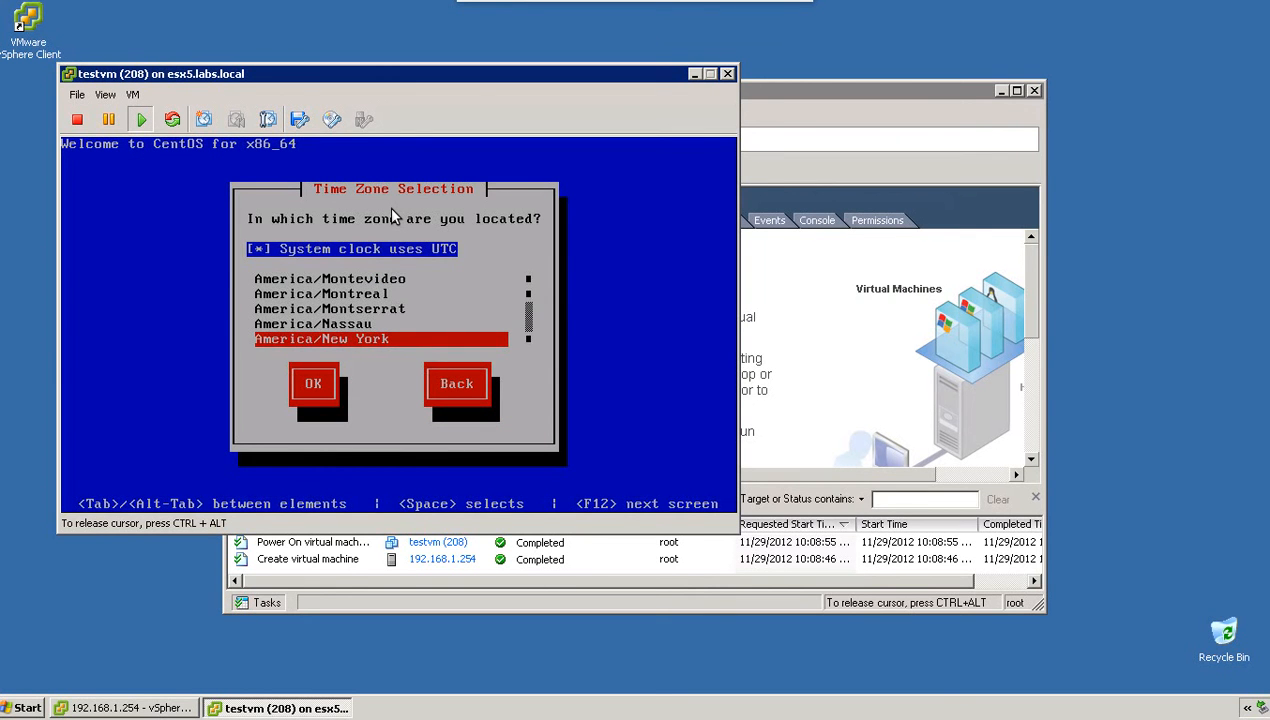
- Set the time zone to Etc/UTC, keeping the system clock on UTC, and continue to the root password screen
key(e)
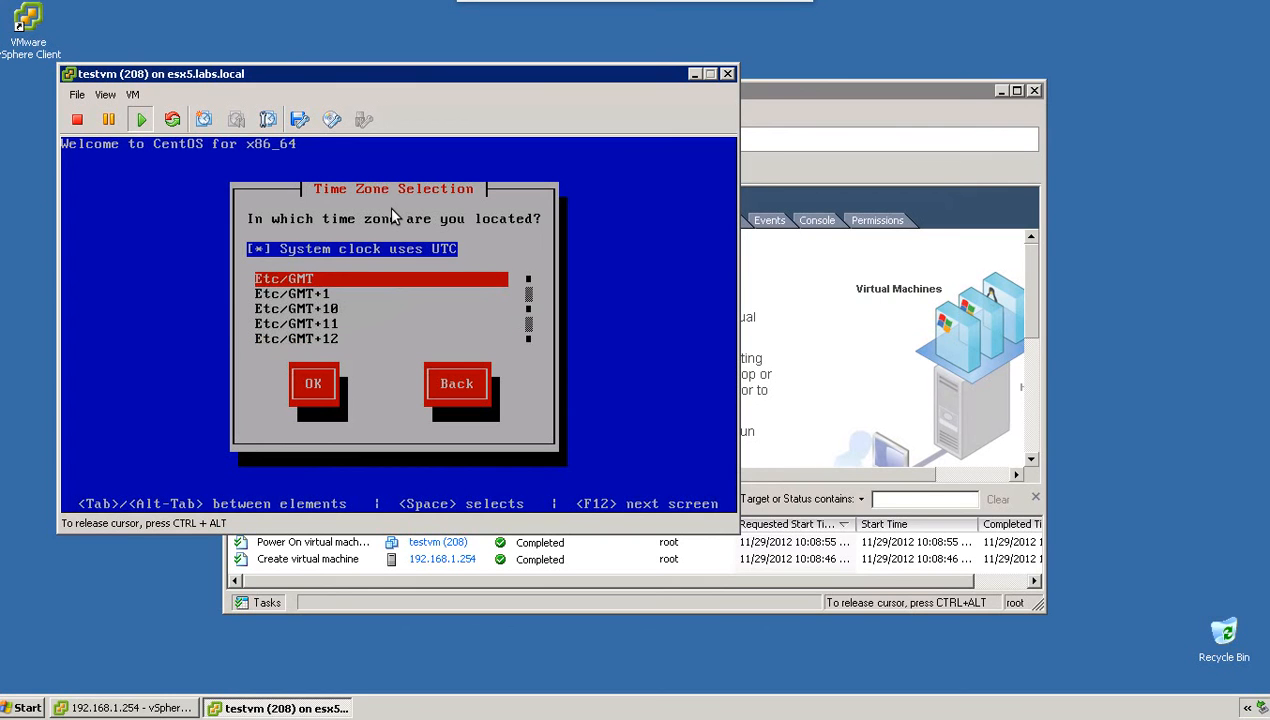
key(Down)
key(Down)
key(Down)
key(Down)
key(Down)
key(Down)
key(Down)
key(Down)
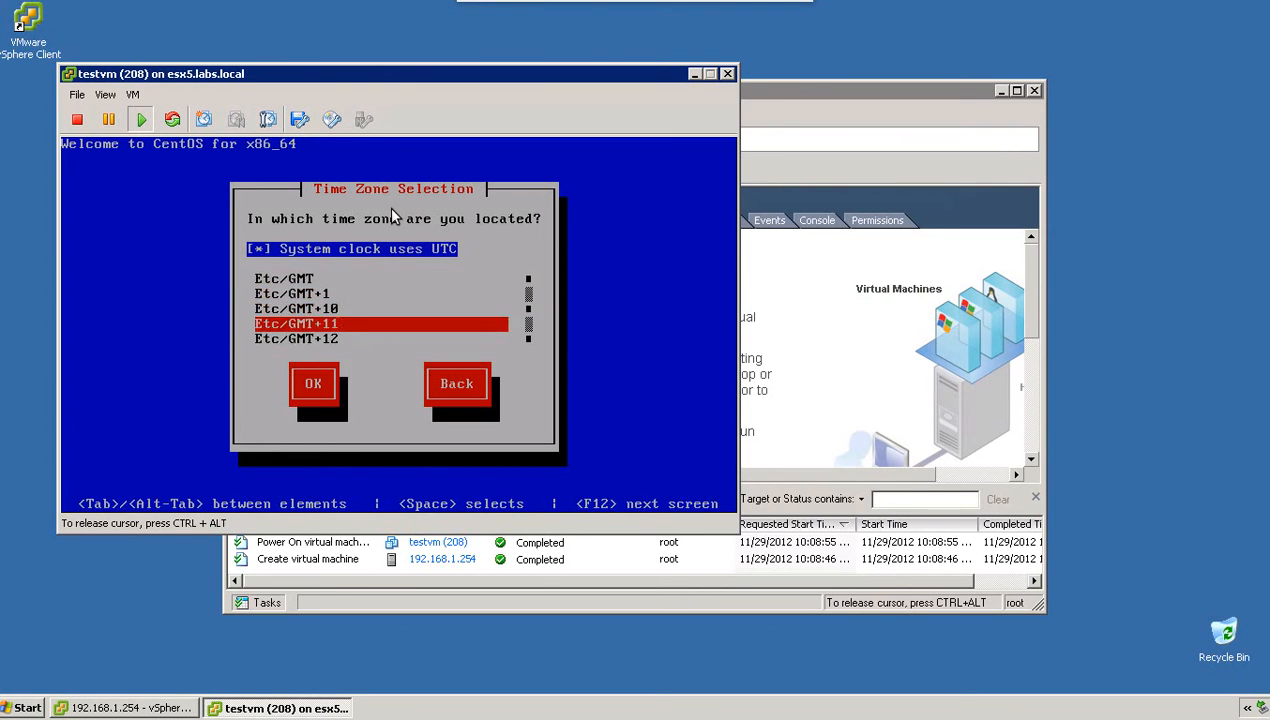
key(Down)
key(Down)
key(Down)
key(Down)
key(Down)
key(Down)
key(Down)
key(Down)
key(Down)
key(Down)
key(Down)
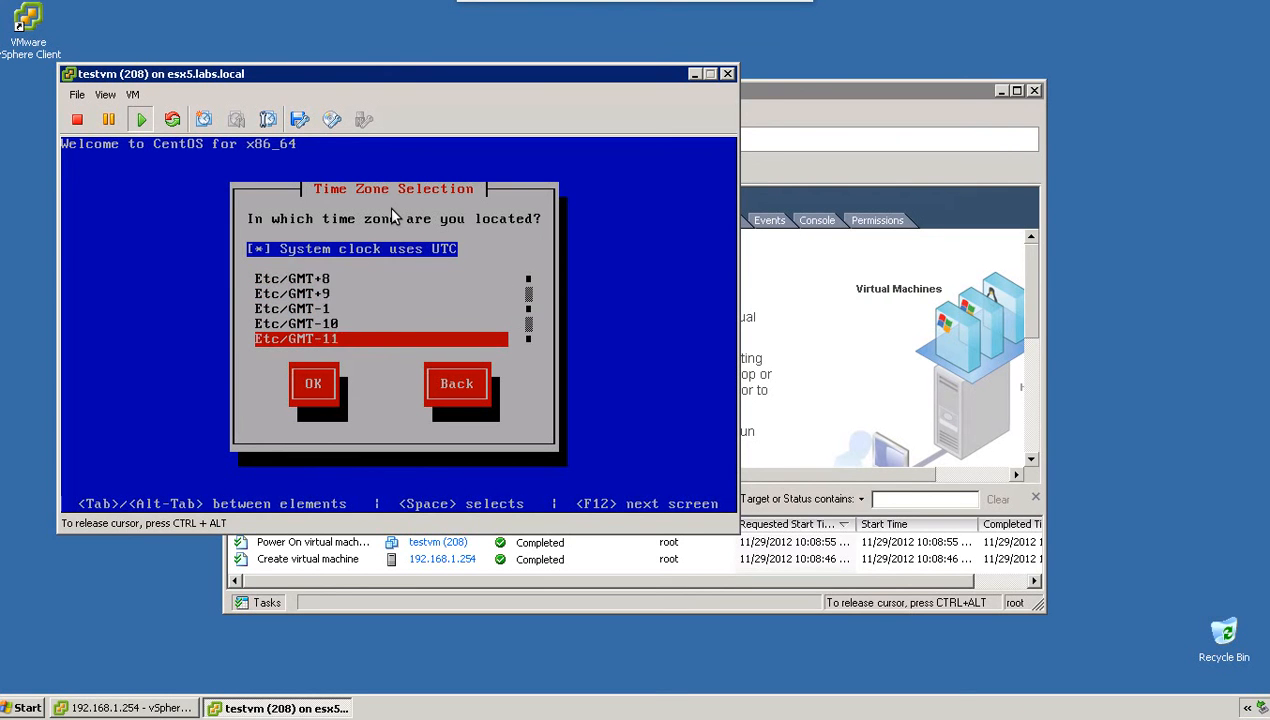
key(Down)
key(Down)
key(Down)
key(Down)
key(Down)
key(Down)
key(Down)
key(Down)
key(Down)
key(Down)
key(Up)
key(Up)
key(Tab)
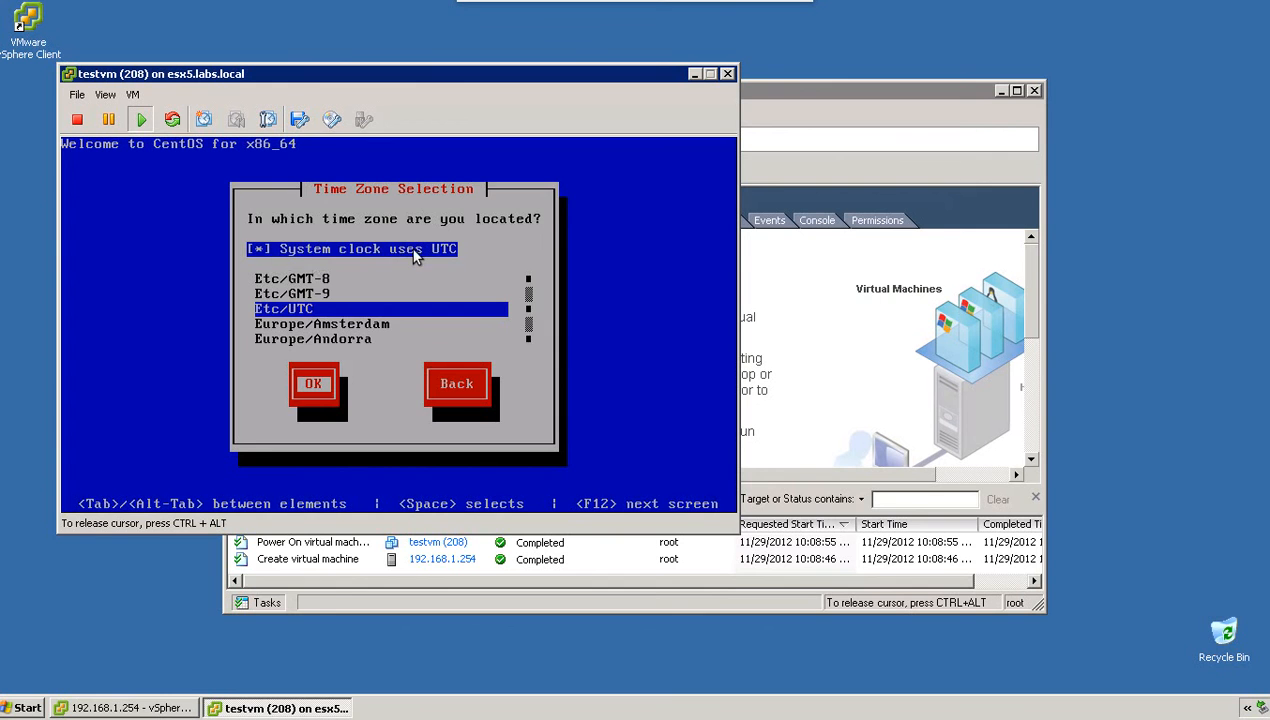
key(Return)
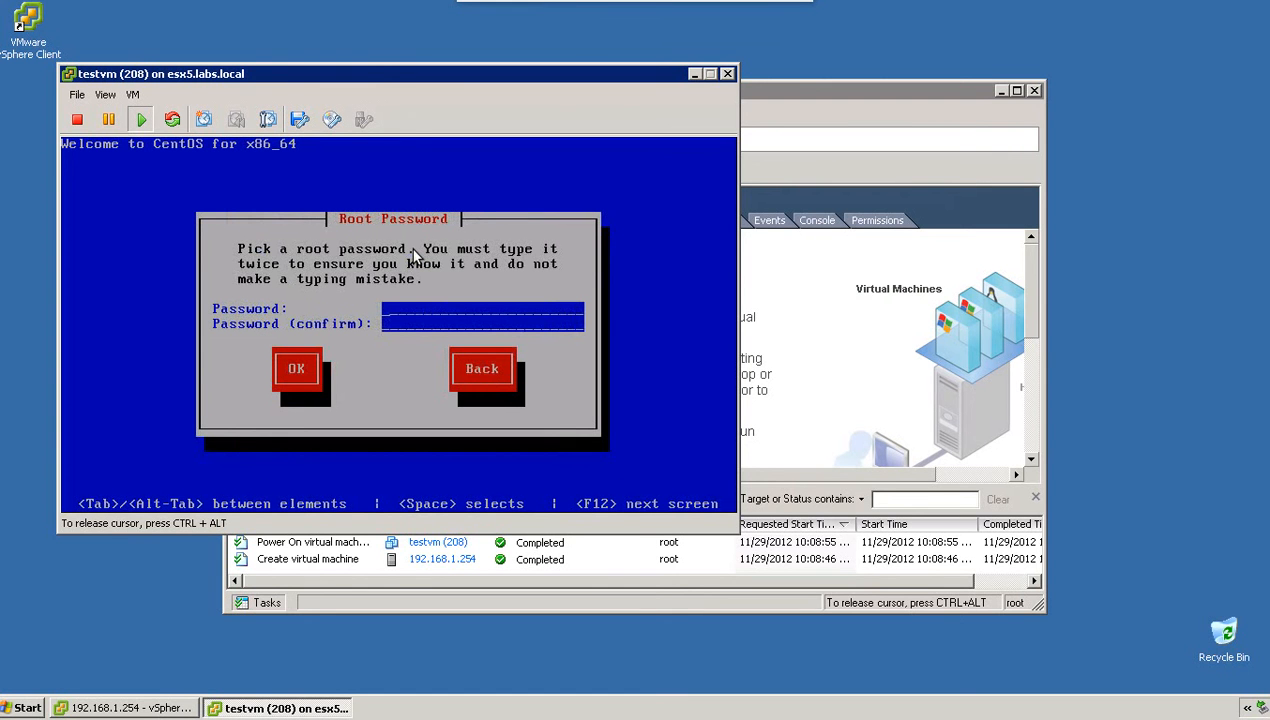
- Enter and confirm the root password, and use it despite the weak-password warning
text(************)
key(Tab)
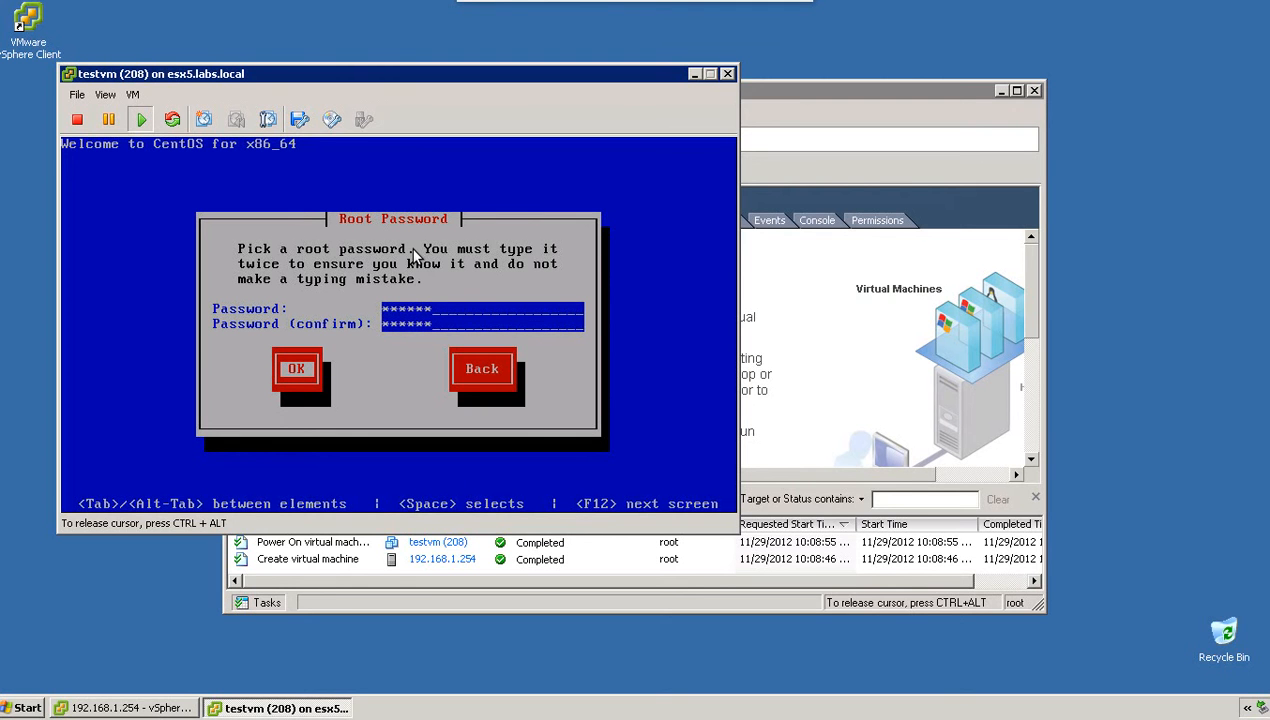
key(Return)
key(Tab)
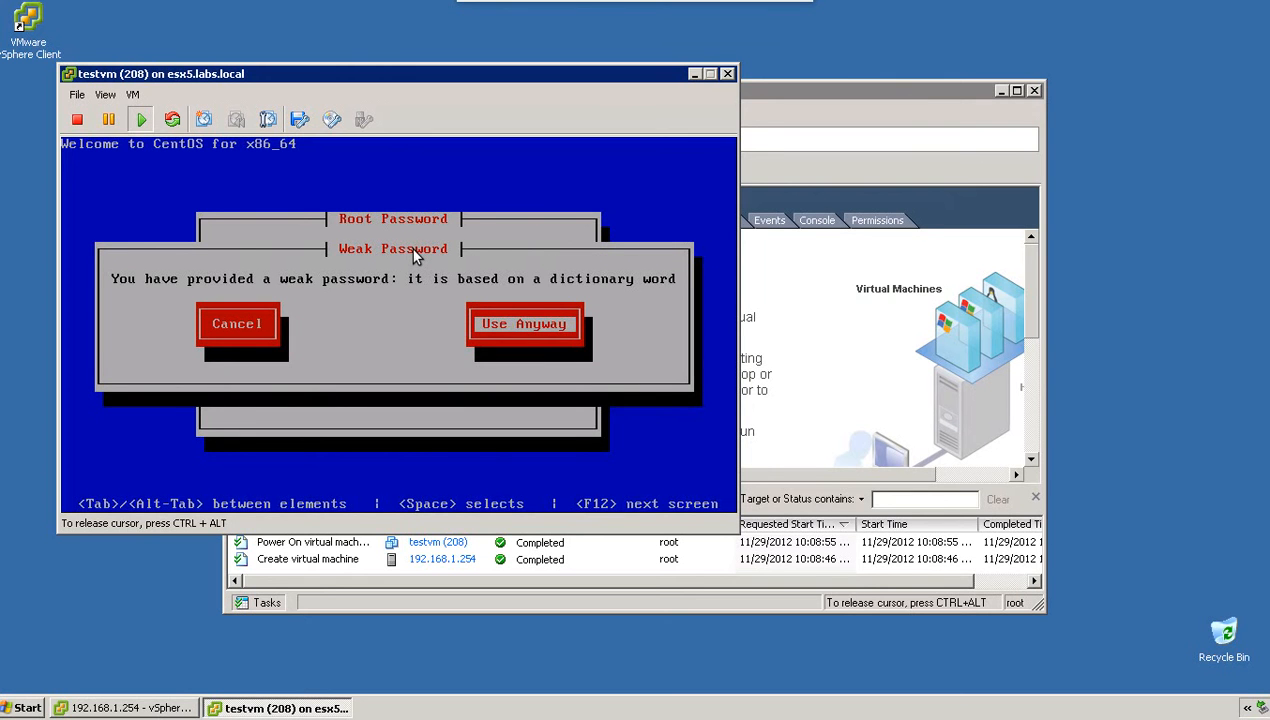
key(Return)
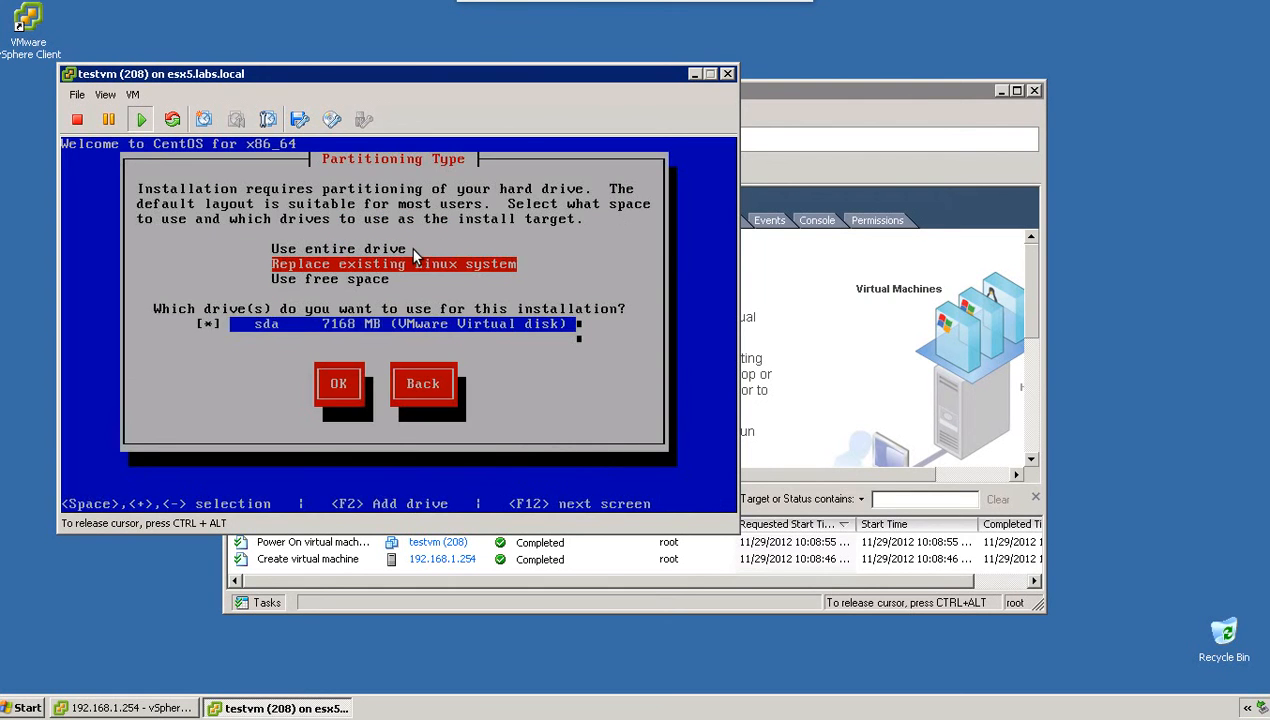
- Partition the sda drive with the Replace existing Linux system option and write the changes to disk
key(Tab)
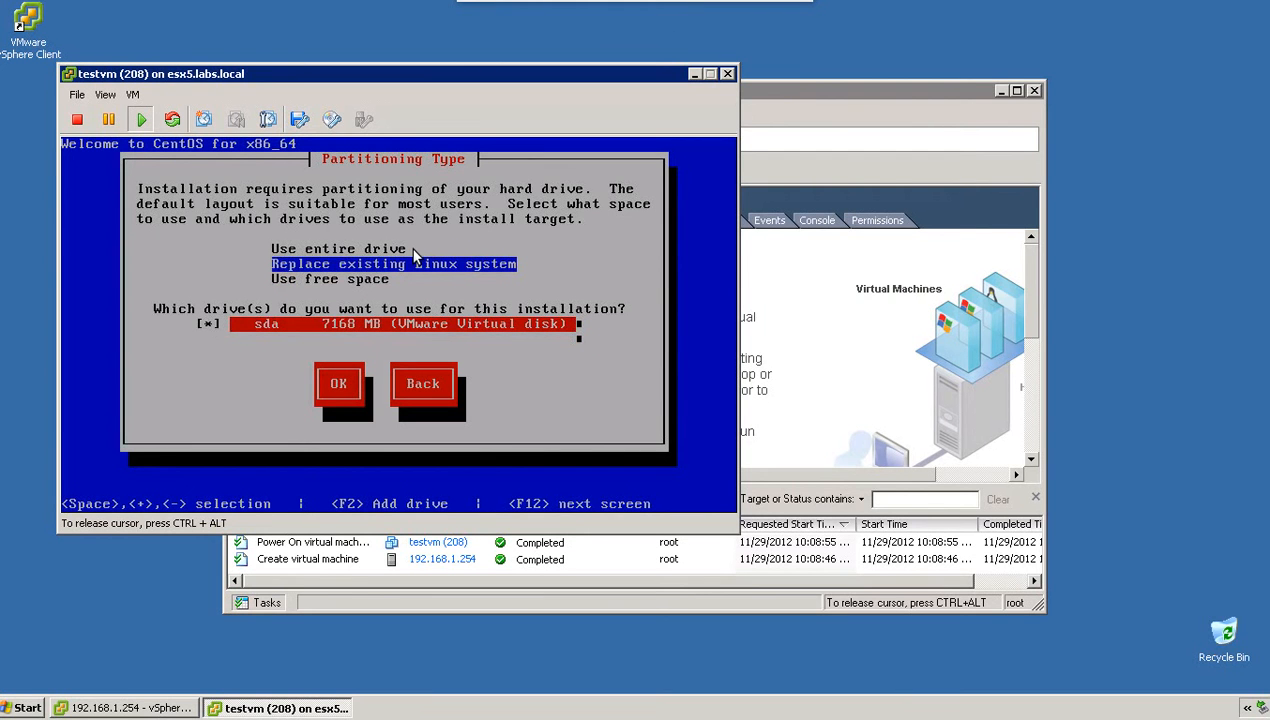
key(Tab)
key(Return)
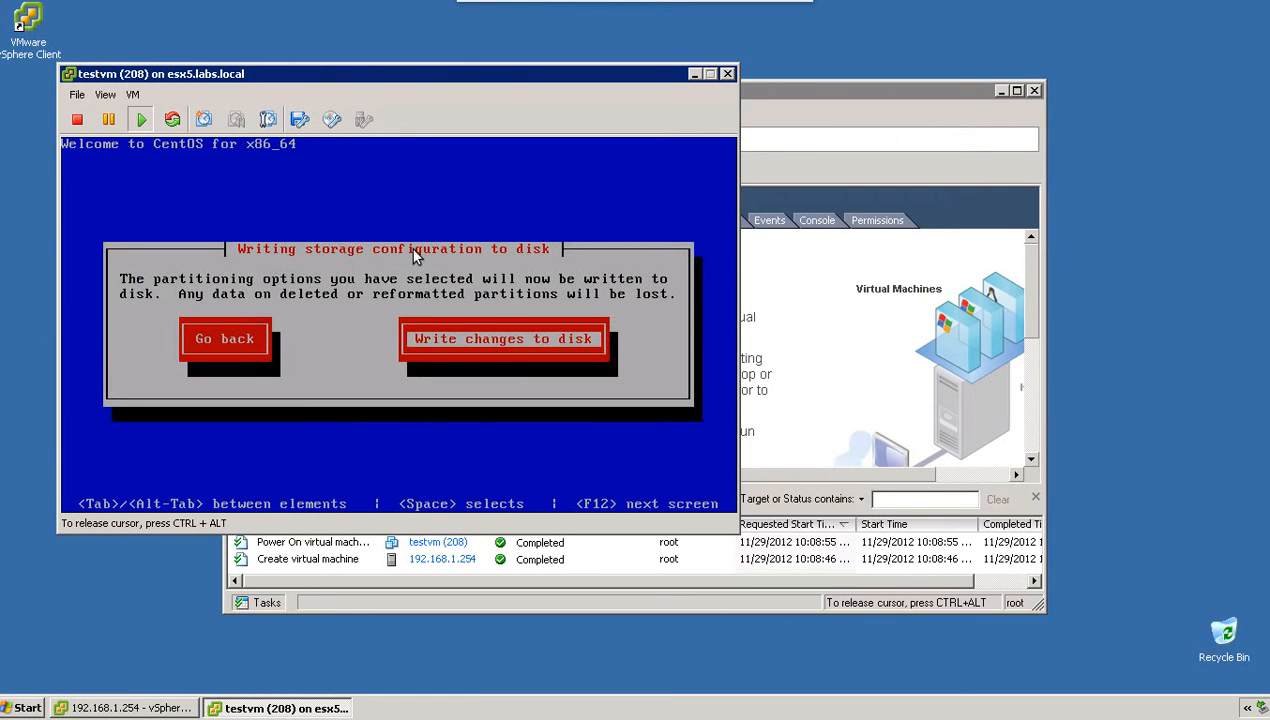
key(Return)
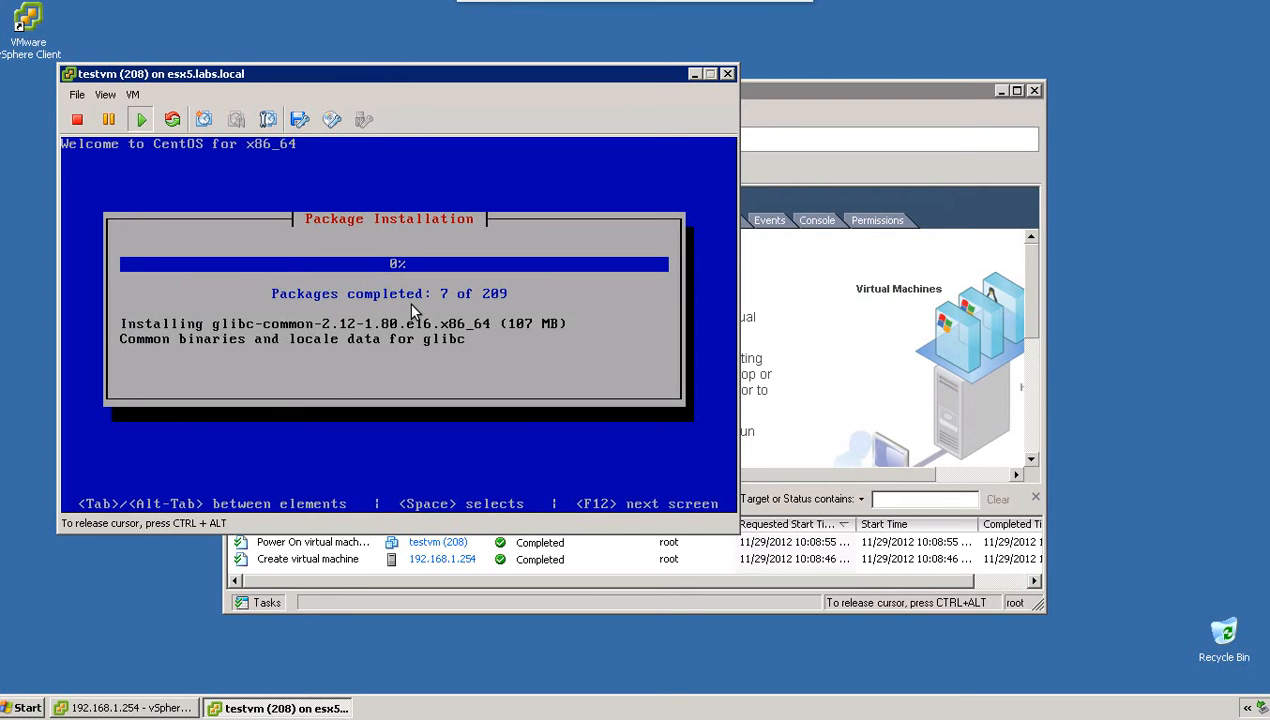
mouse_move(737, 8)
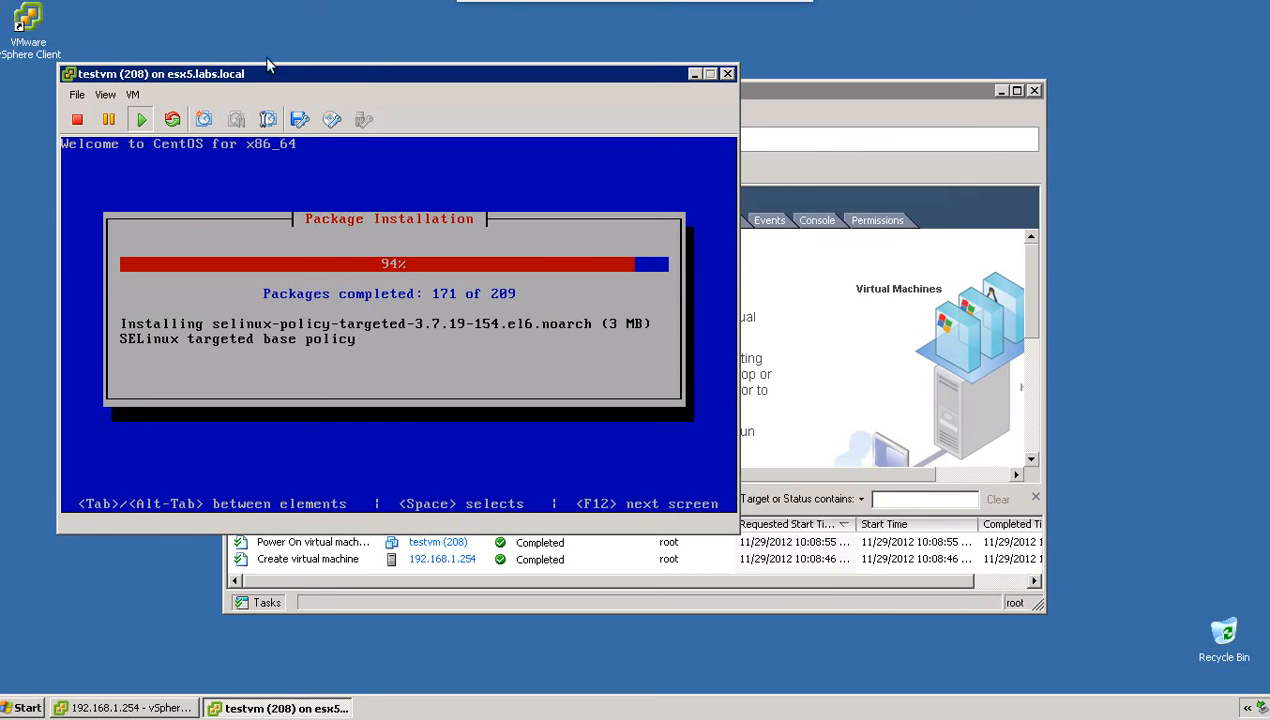
click(76, 95)
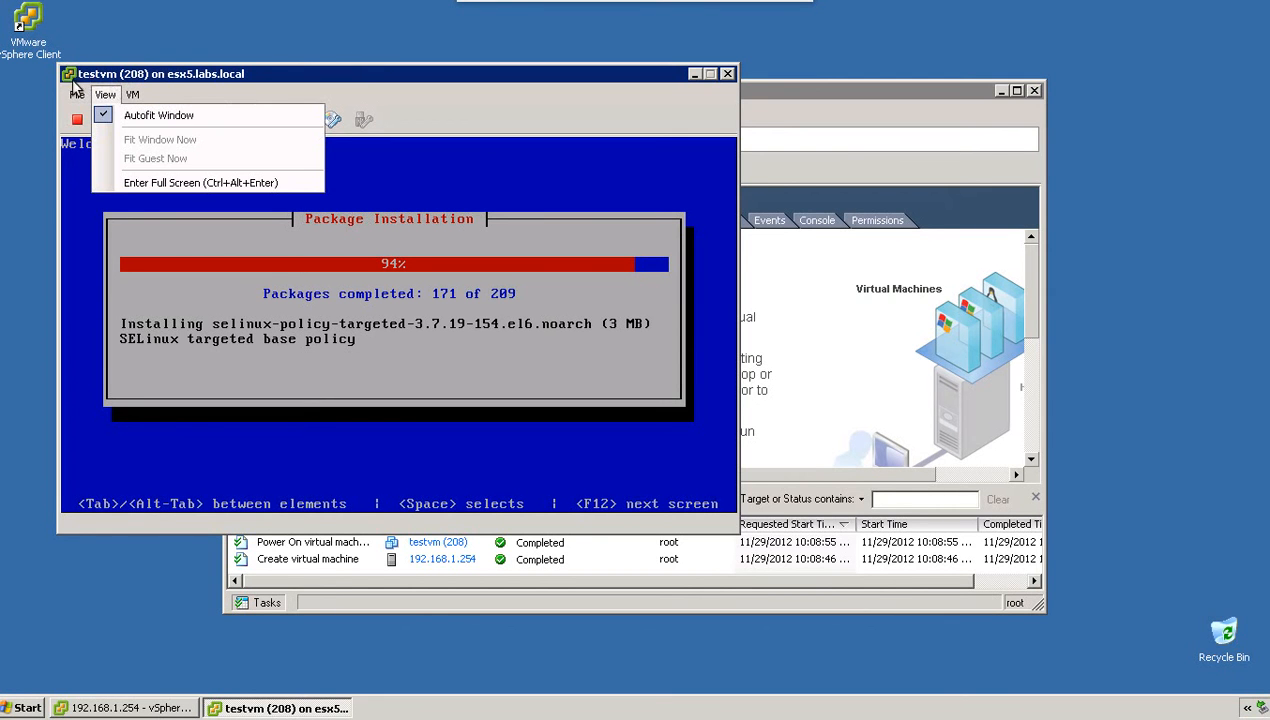
click(141, 162)
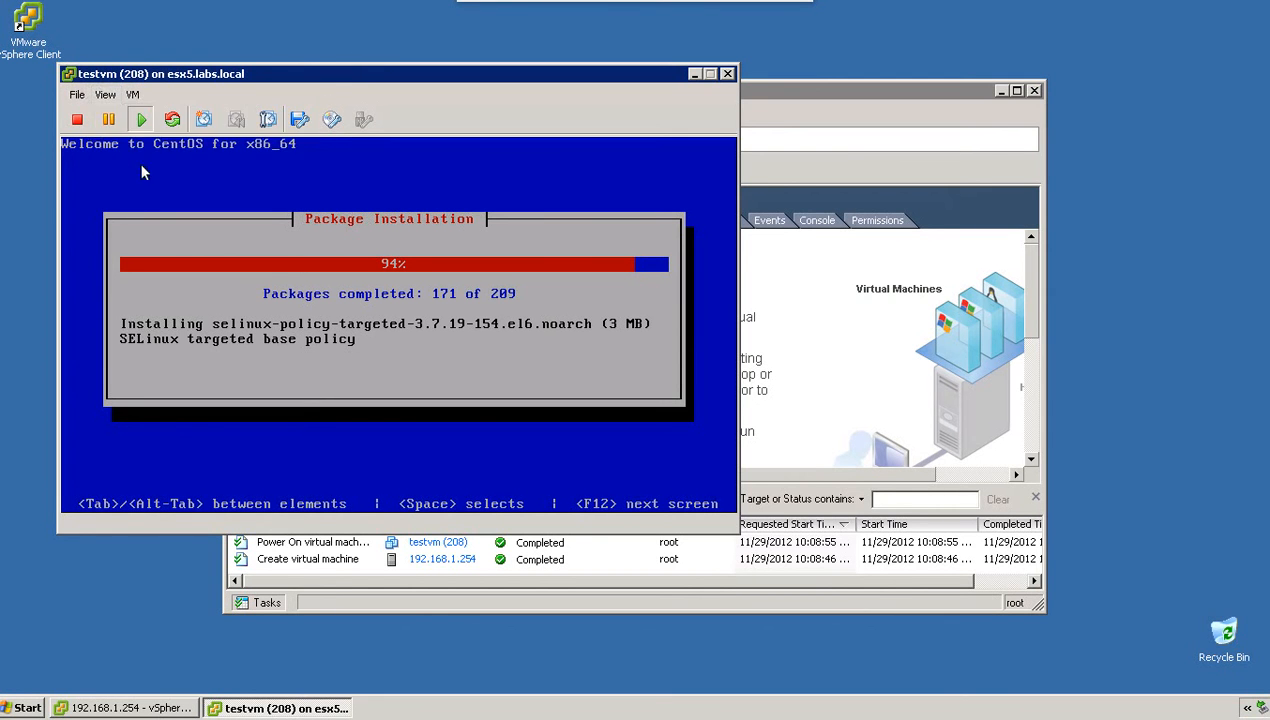
click(106, 97)
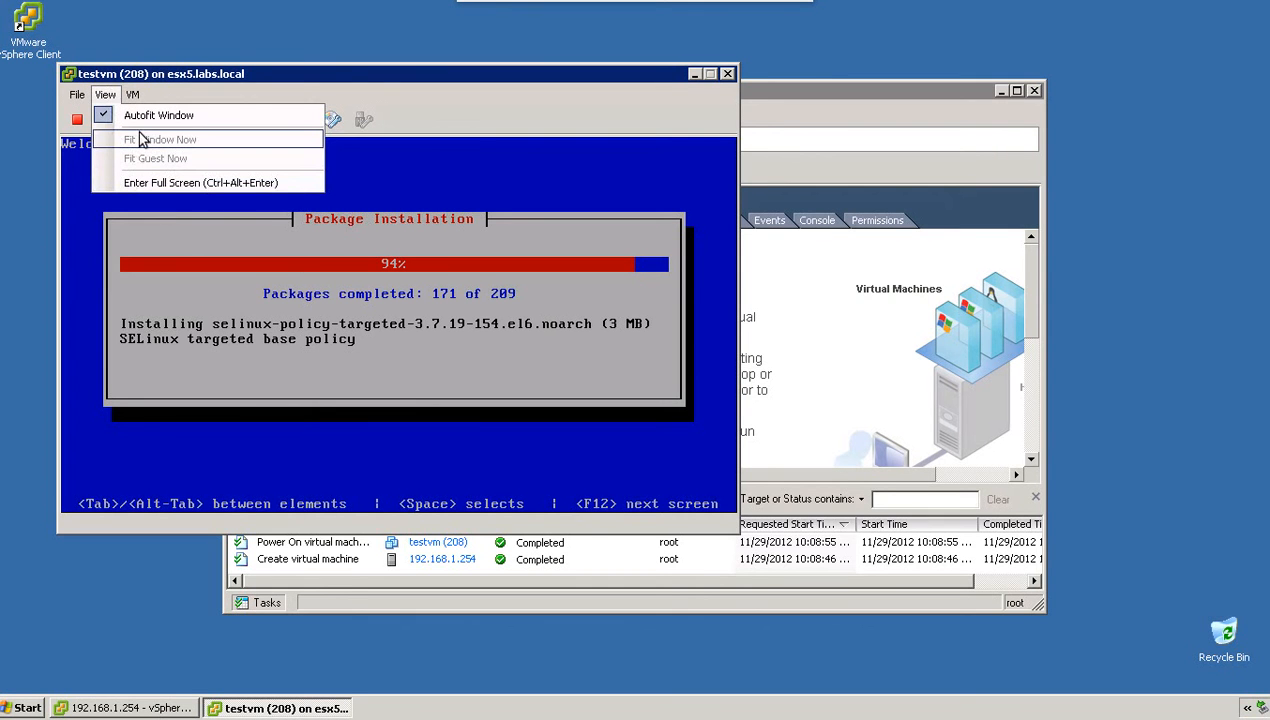
click(132, 94)
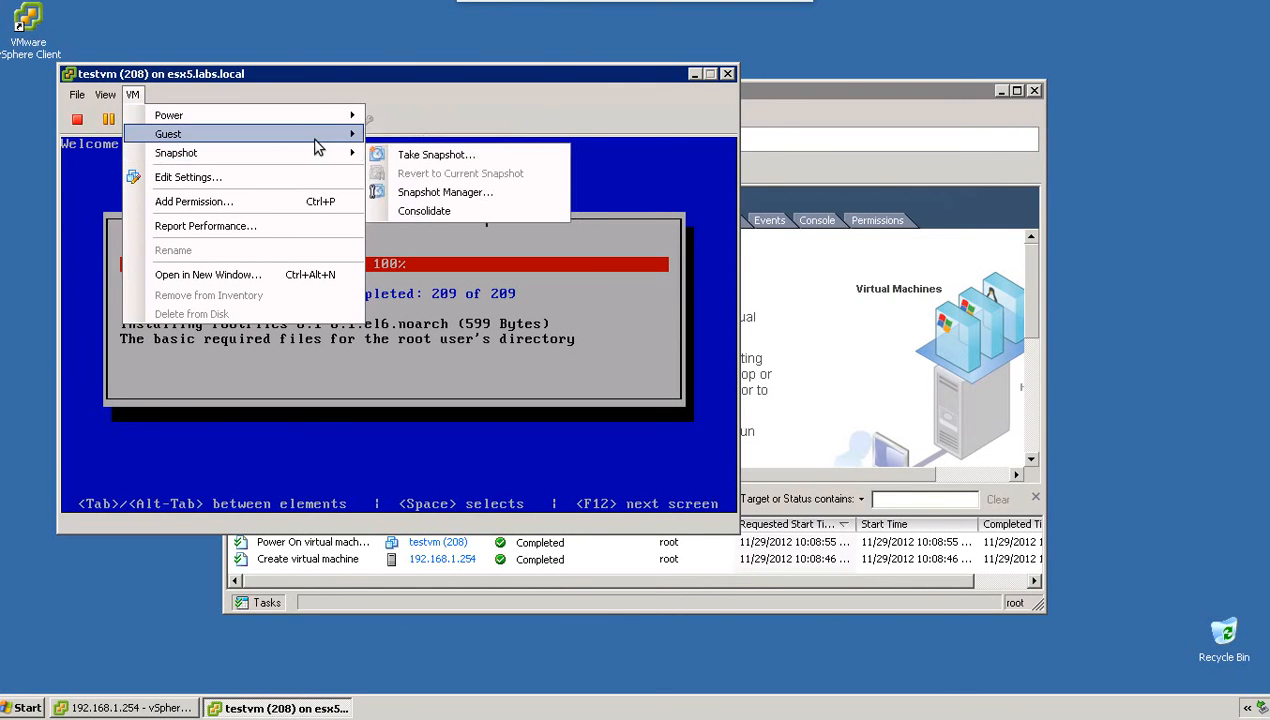
mouse_move(314, 140)
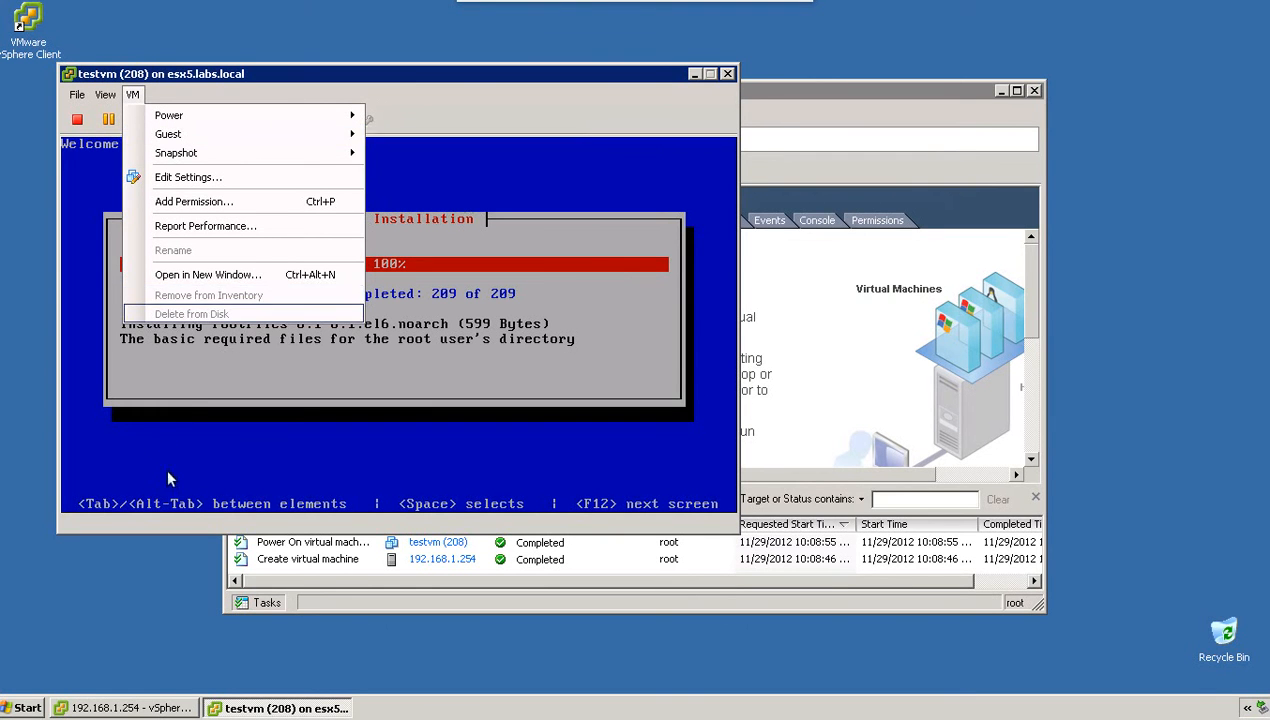
- Switch to the vSphere Client inventory and examine the VMware Tools status and all IP addresses of the infra (205) virtual machine
click(805, 333)
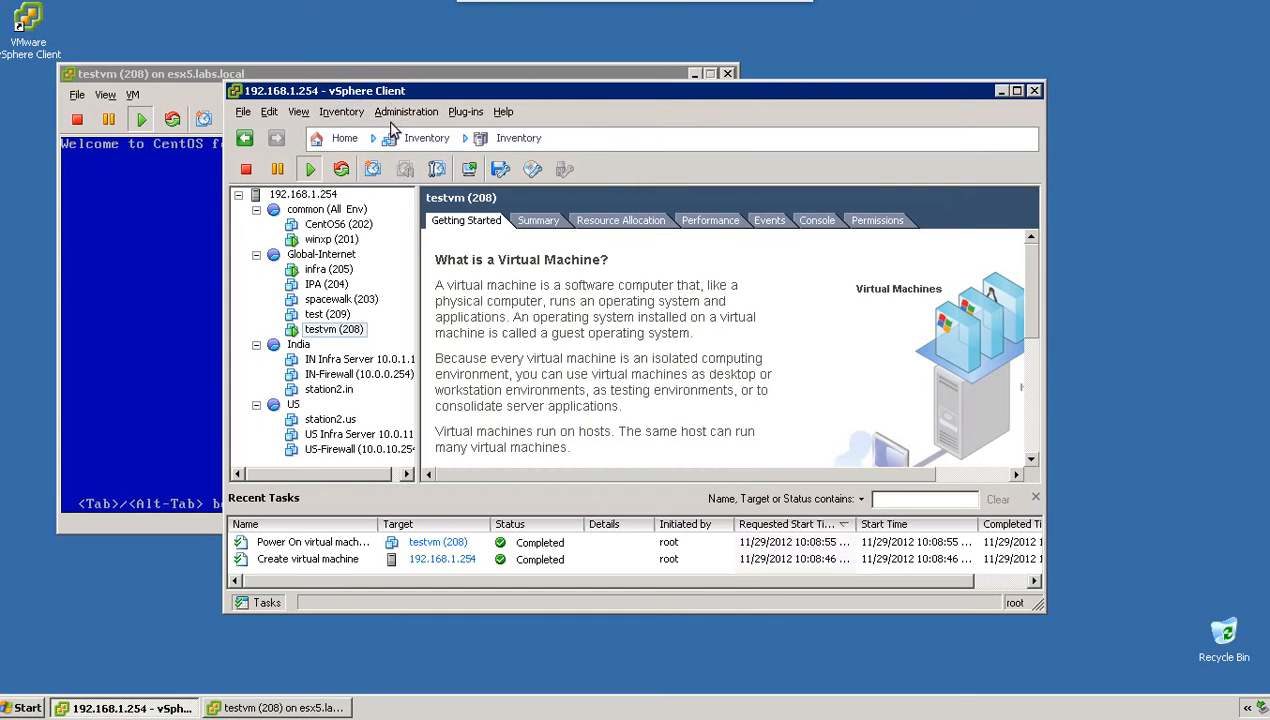
drag(398, 86, 779, 57)
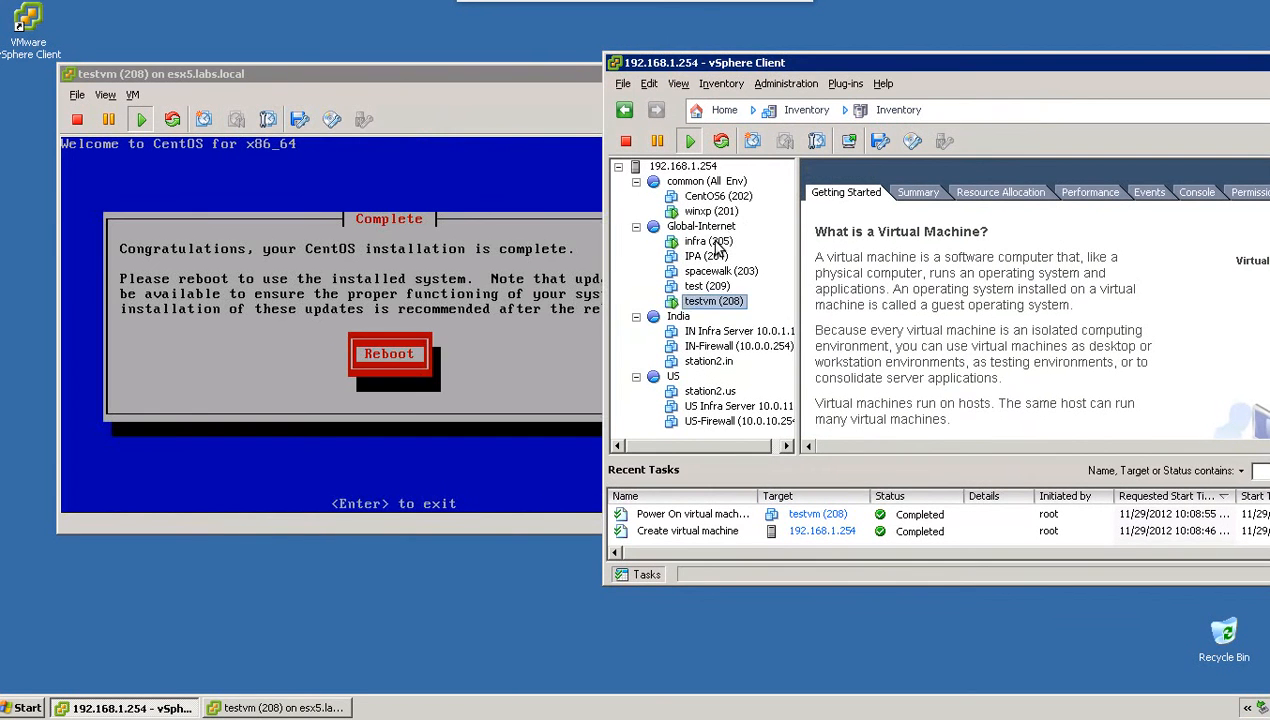
click(712, 241)
click(918, 195)
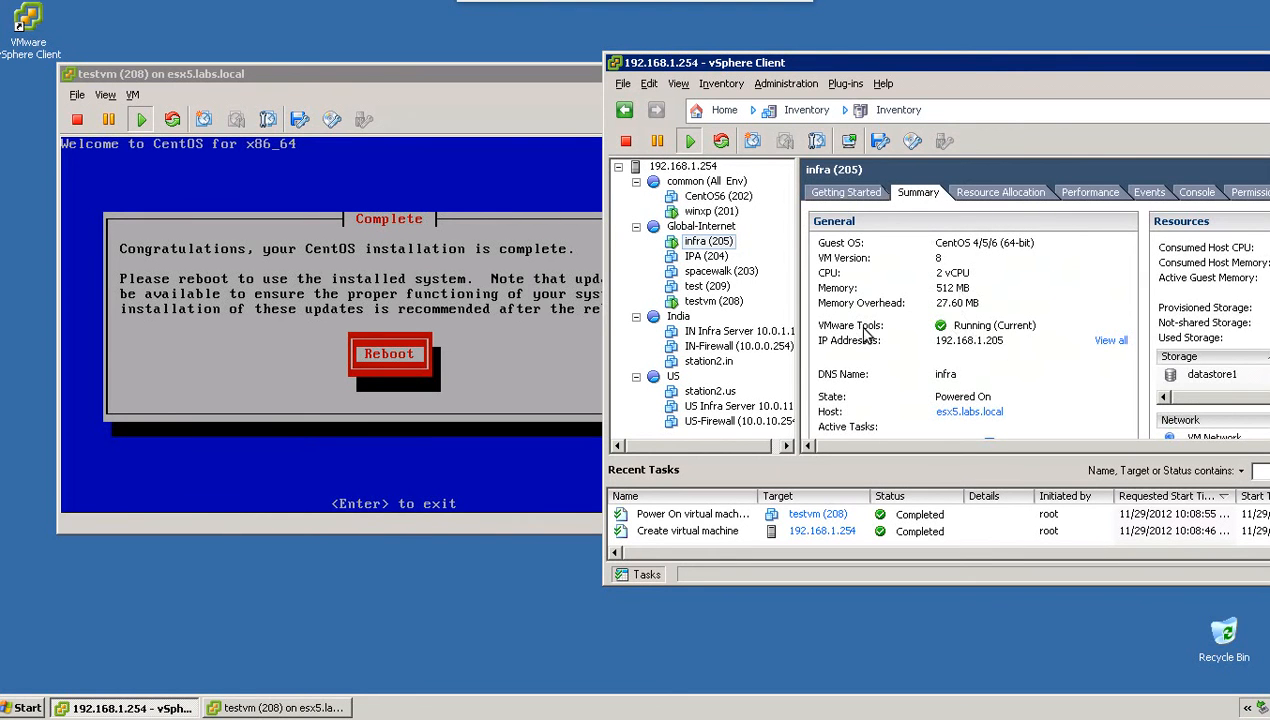
click(1106, 342)
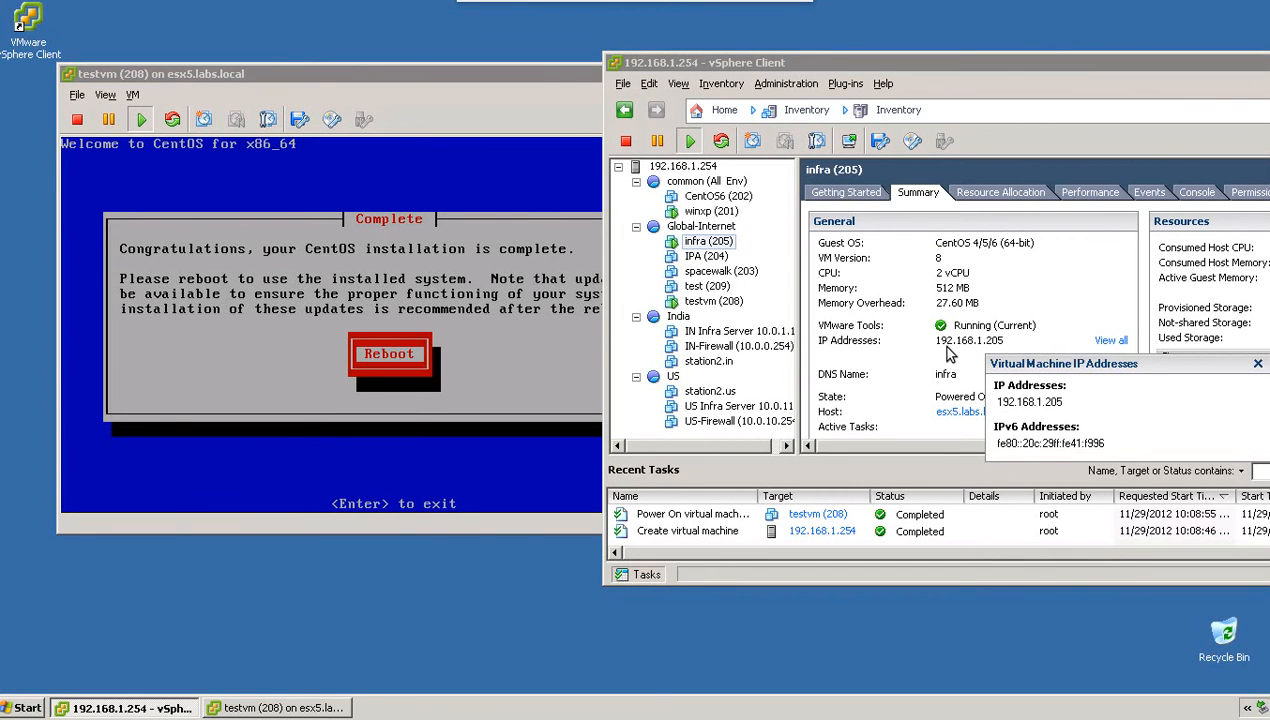
- Reboot testvm (208) from the installer's completion screen and move its console window clear of the vSphere Client
click(464, 286)
key(Return)
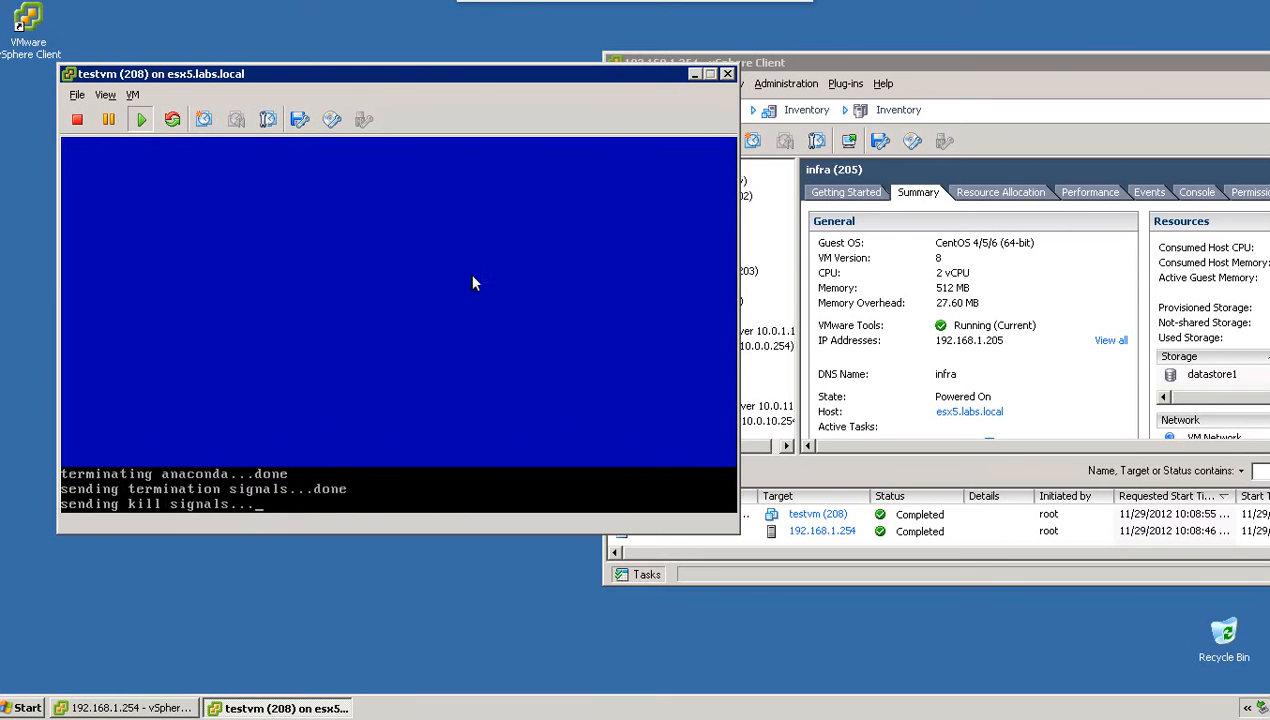
drag(465, 85, 433, 85)
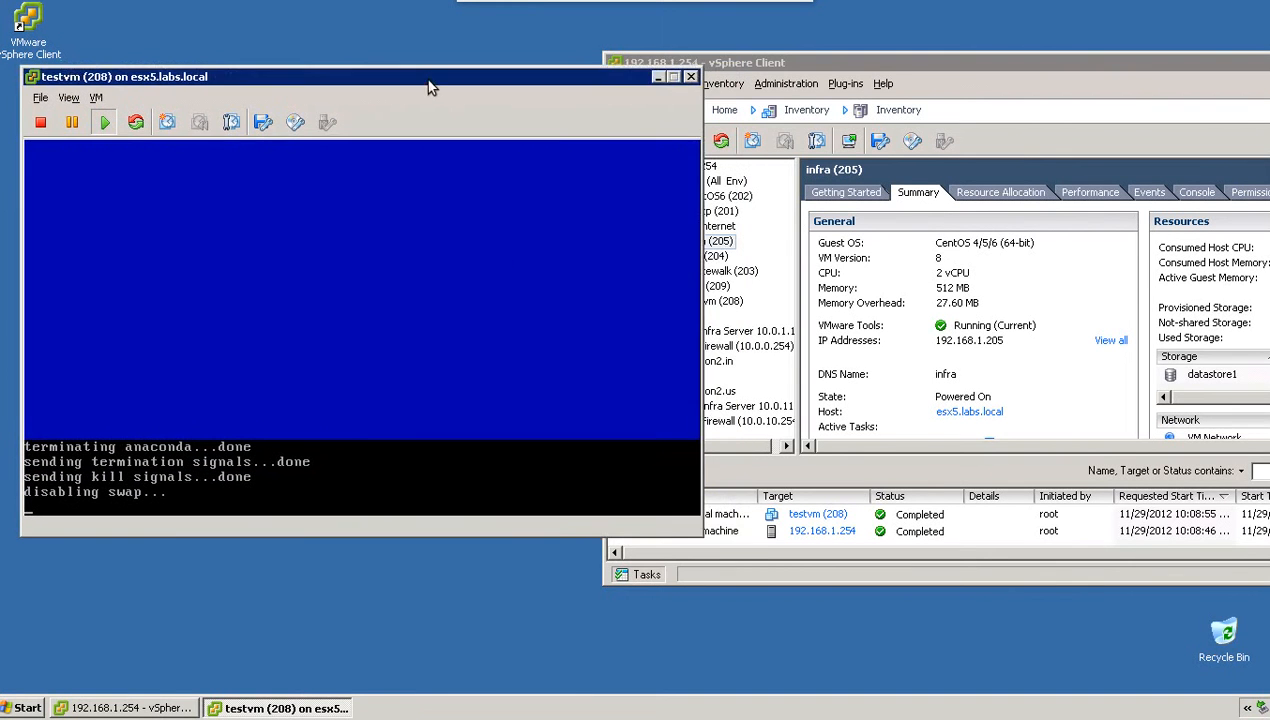
- Examine the summary of testvm (208) in the inventory, including its VMware Tools status, IP addresses and available commands
drag(841, 65, 765, 62)
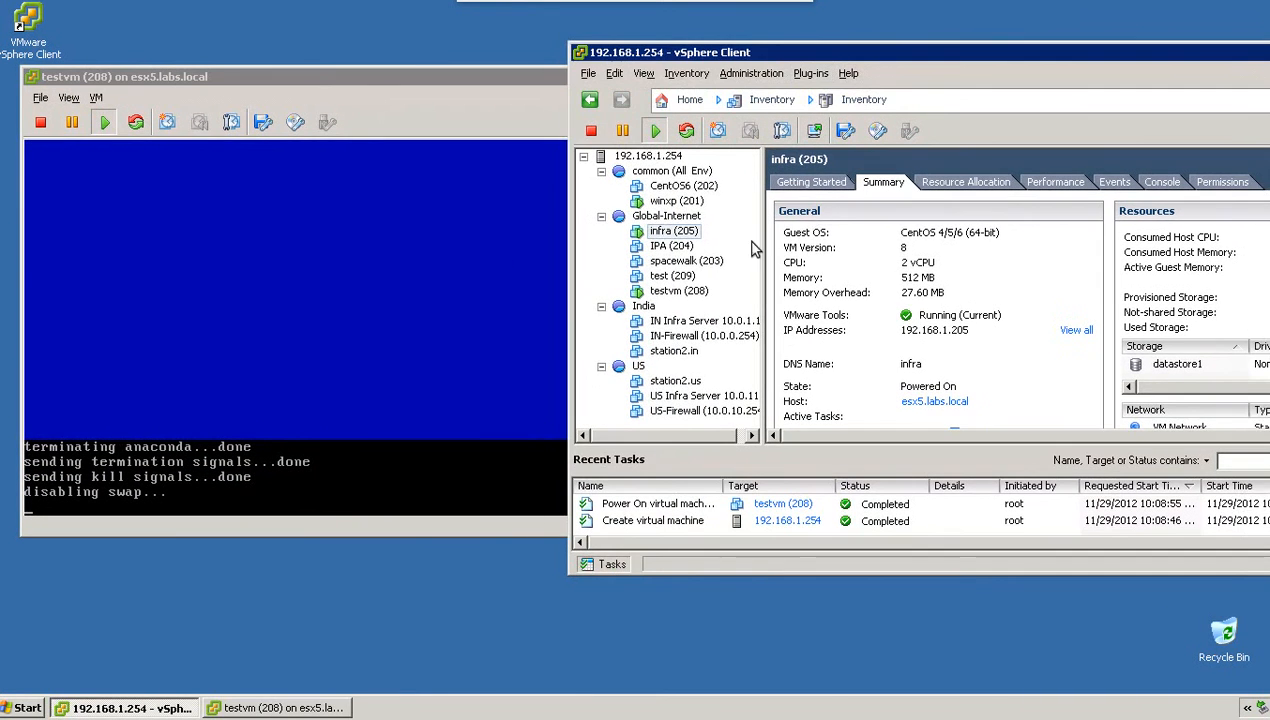
click(676, 291)
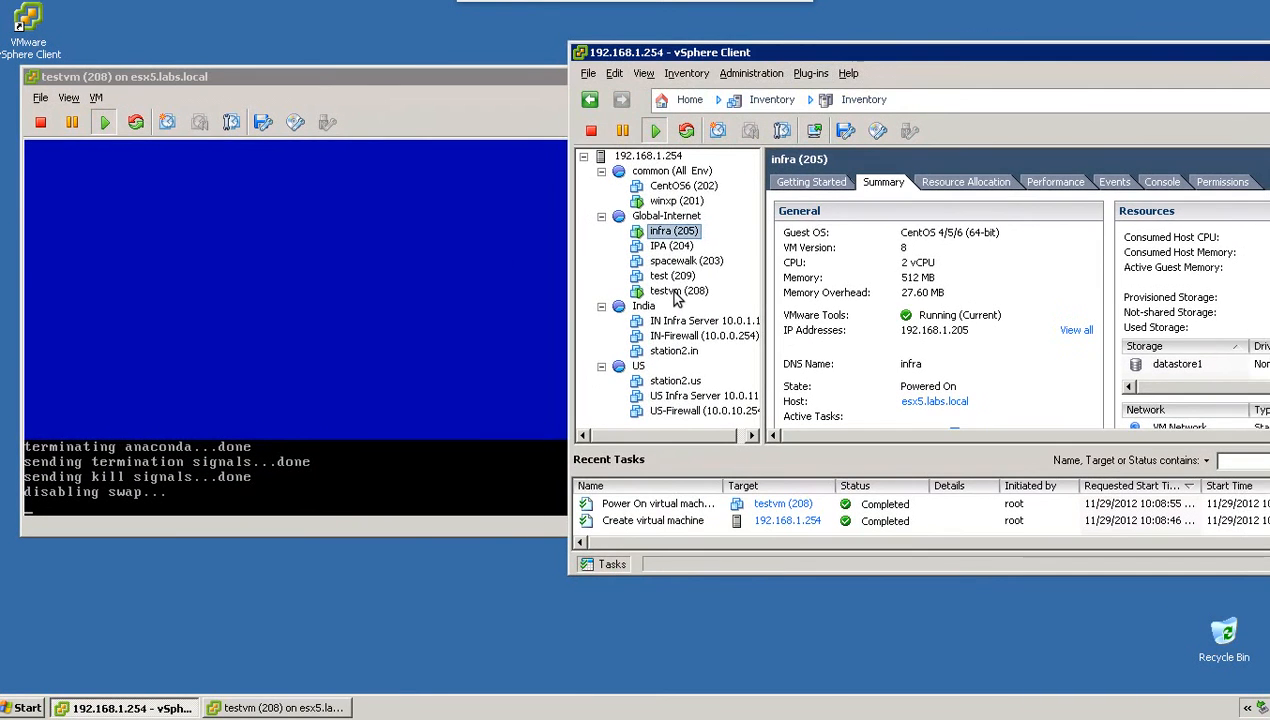
click(883, 183)
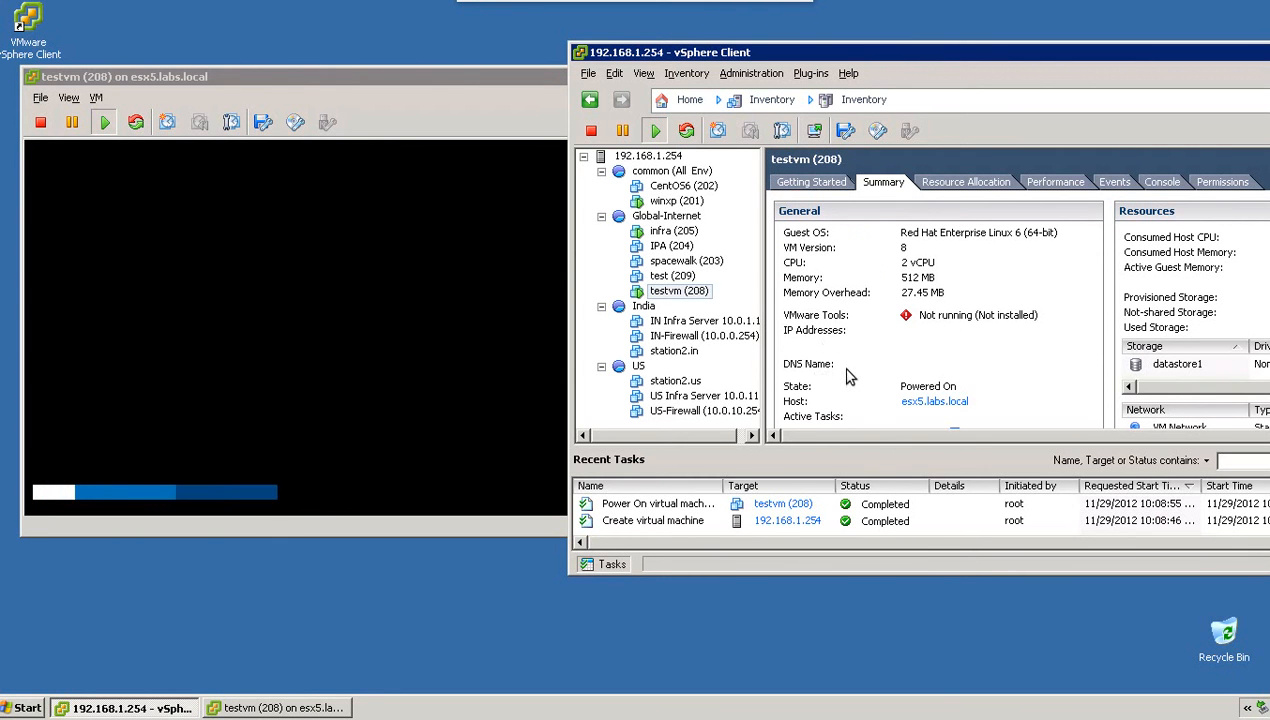
scroll(846, 377, down, 5)
scroll(846, 377, up, 5)
scroll(834, 365, down, 3)
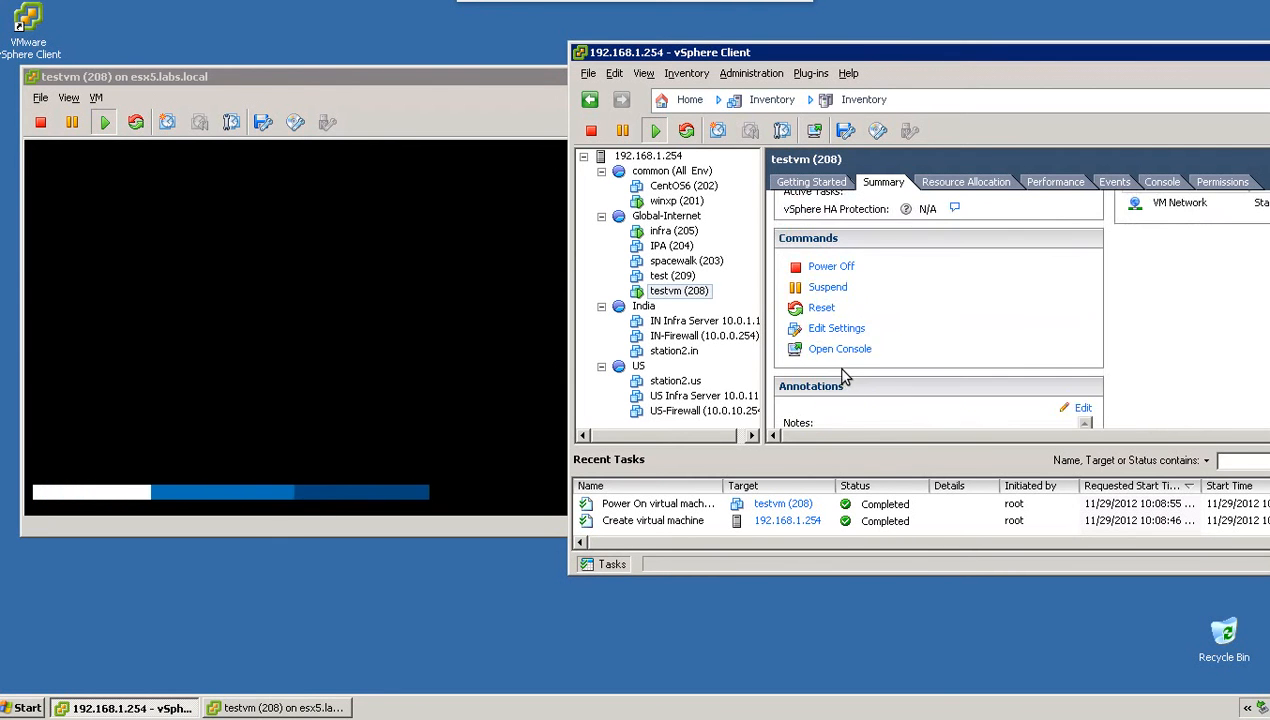
- Log in to the testvm console as root with the account password
click(519, 80)
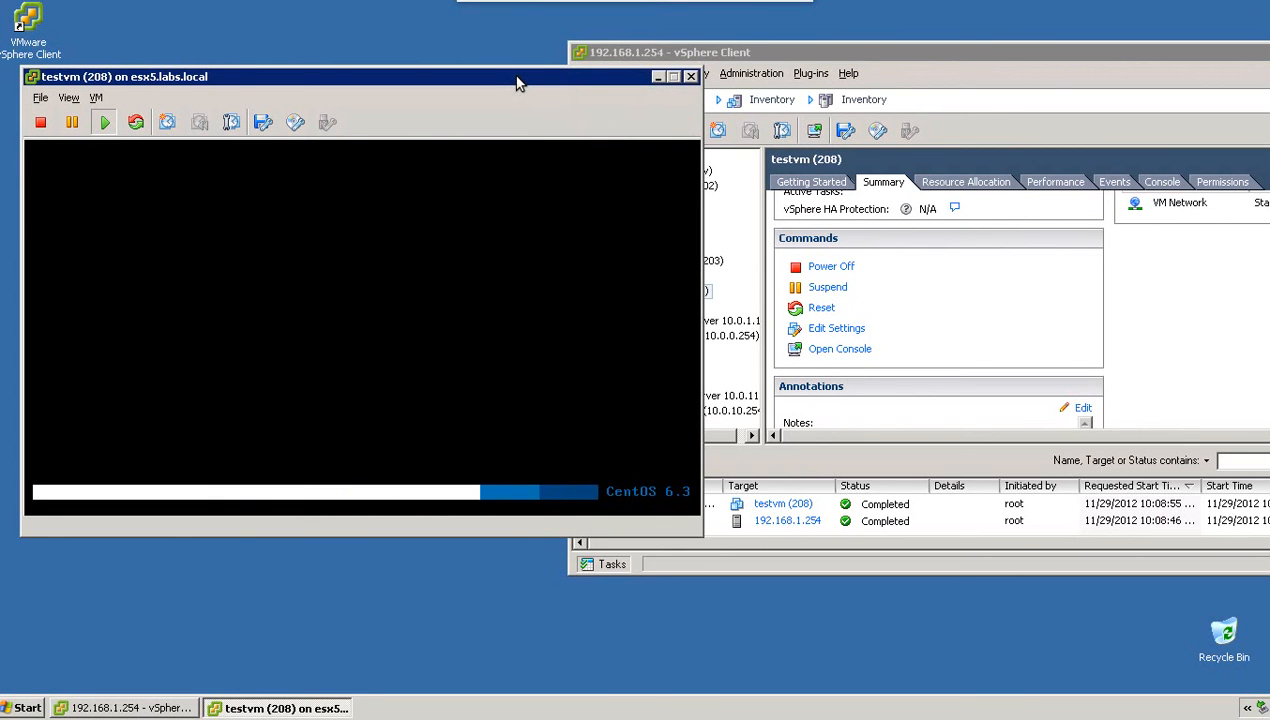
mouse_move(778, 7)
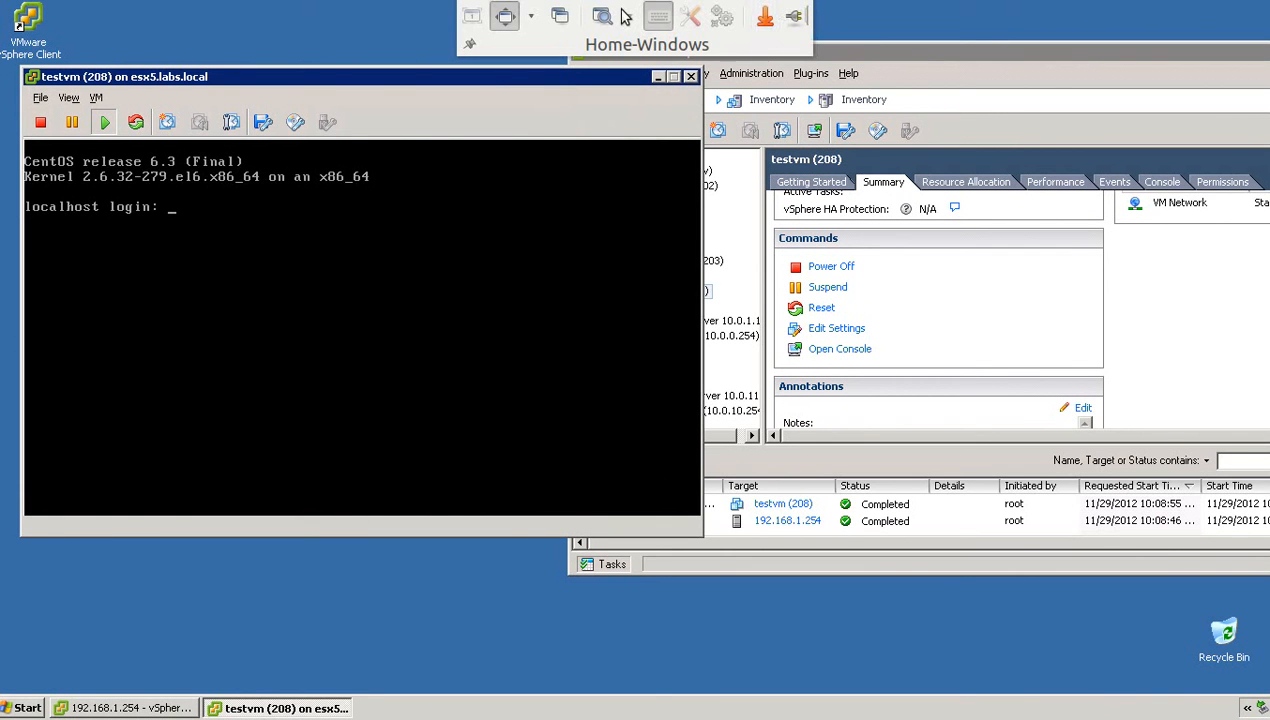
click(58, 238)
text(roo)
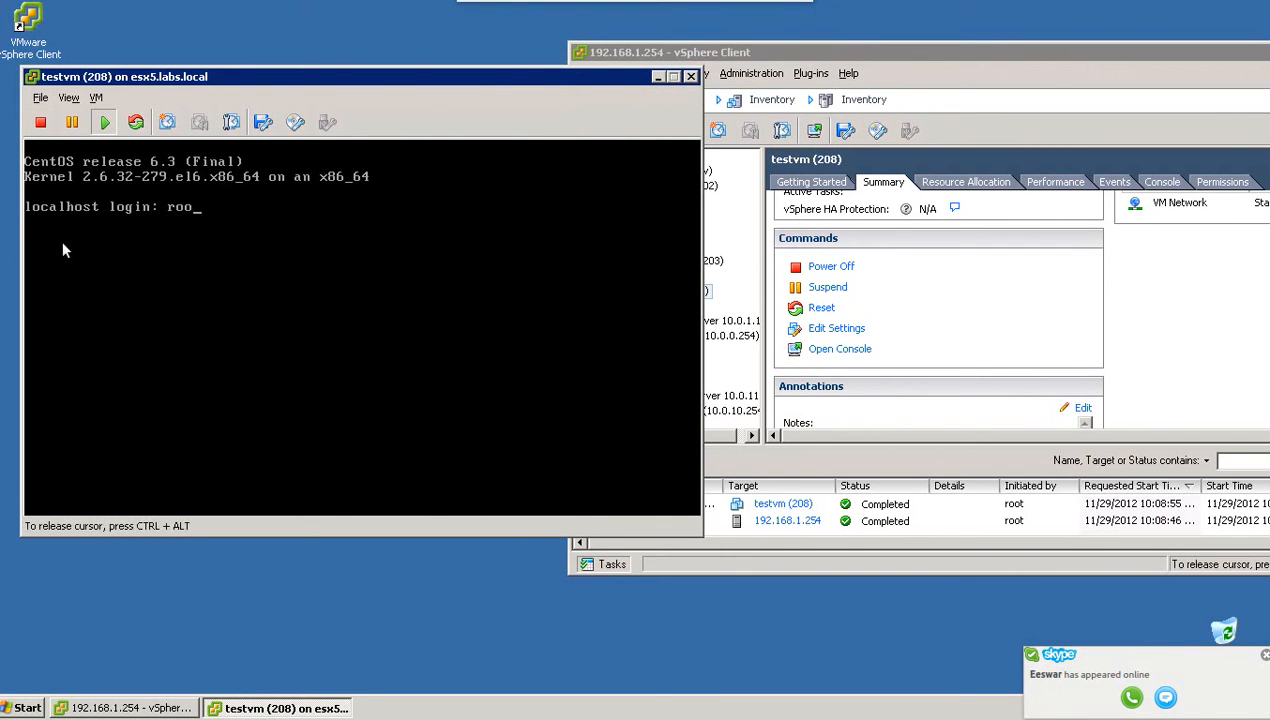
text(t)
key(Return)
key(Return)
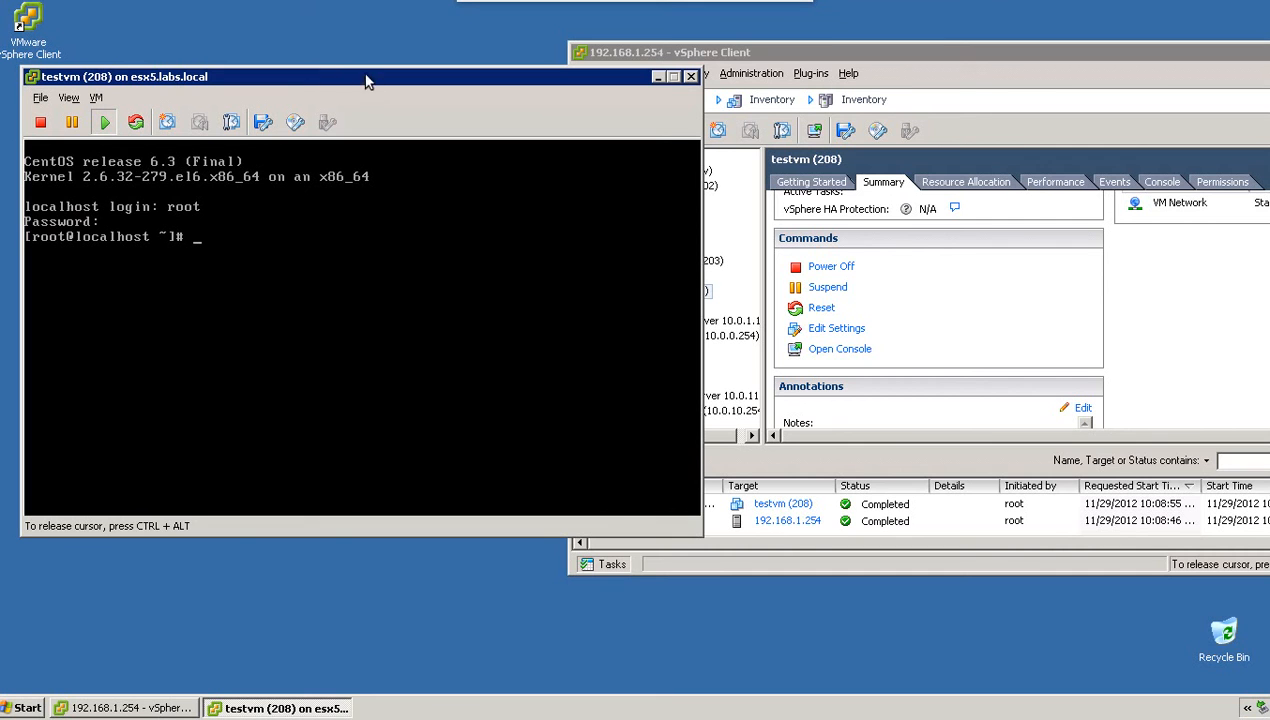
- Start the VMware Tools install for testvm (208) from its console window and confirm mounting the installer
click(772, 60)
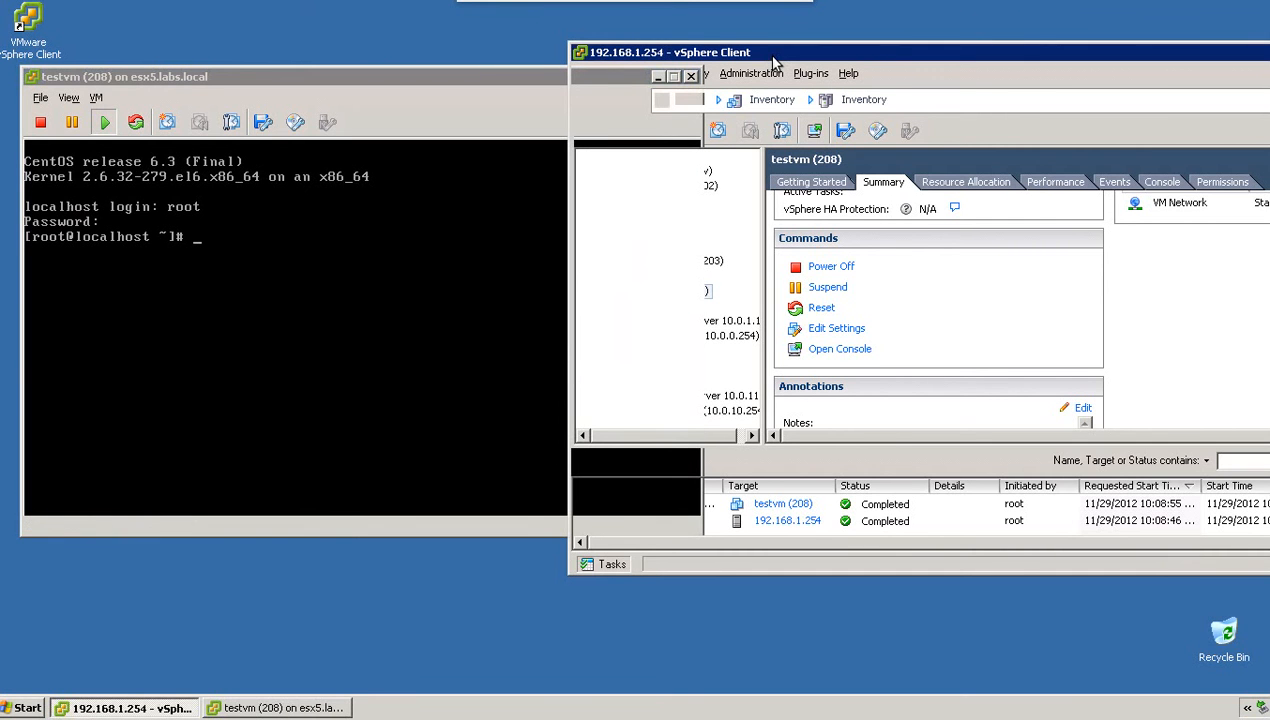
click(217, 88)
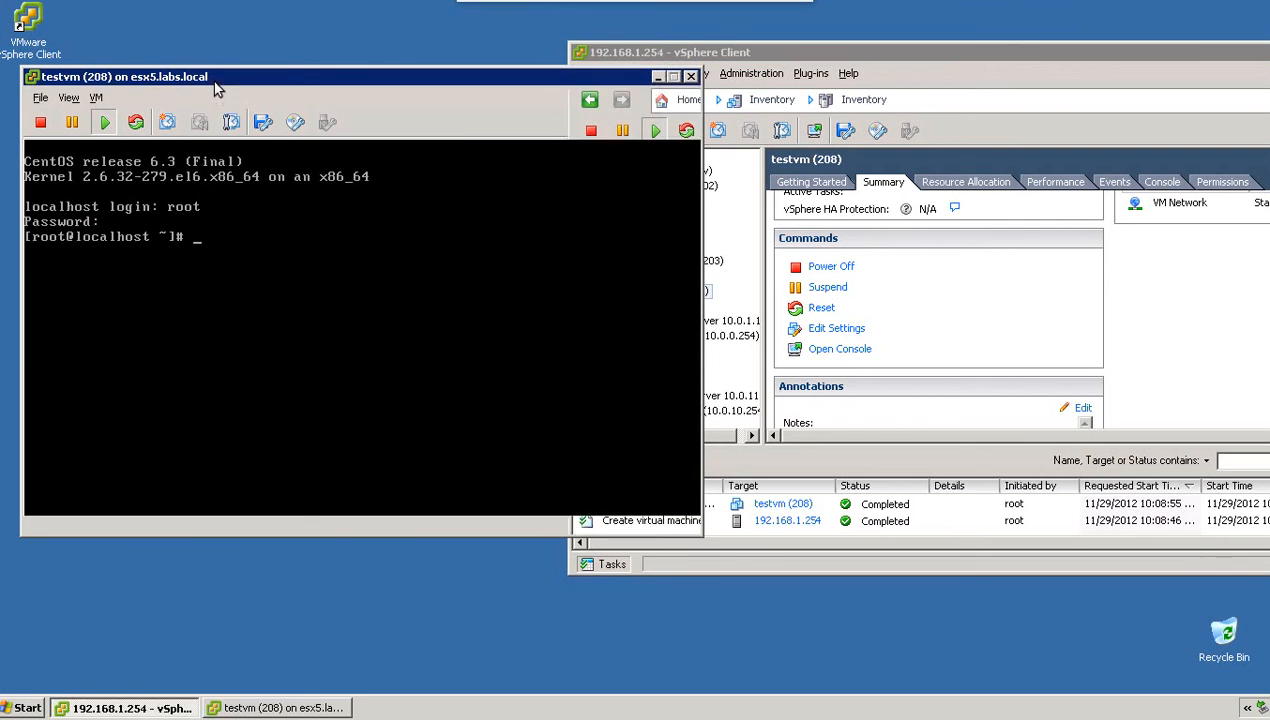
click(101, 98)
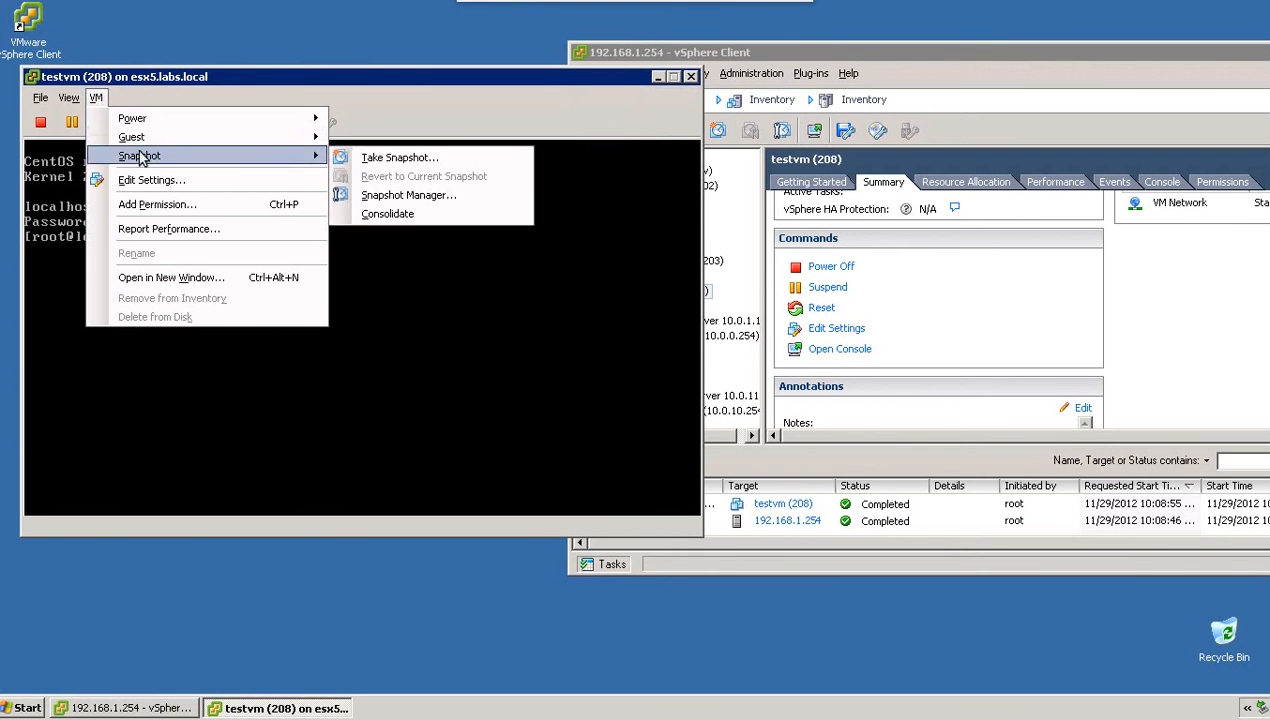
mouse_move(147, 142)
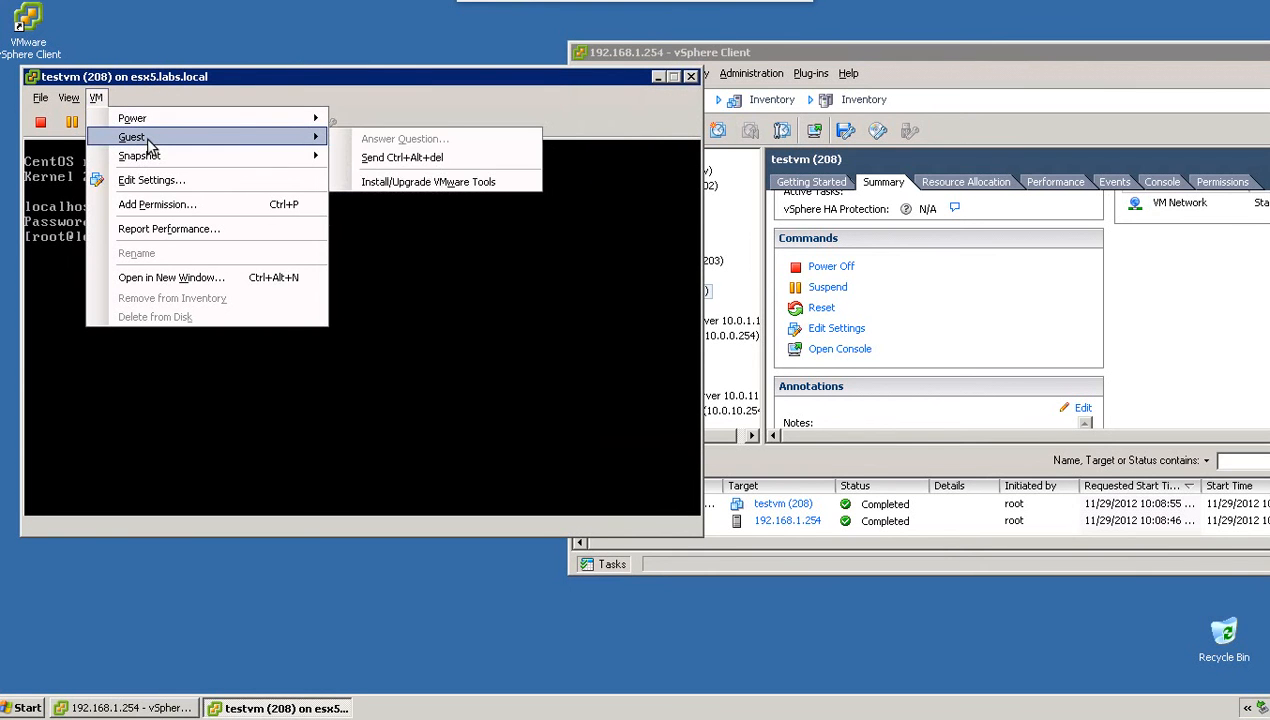
click(447, 182)
click(432, 357)
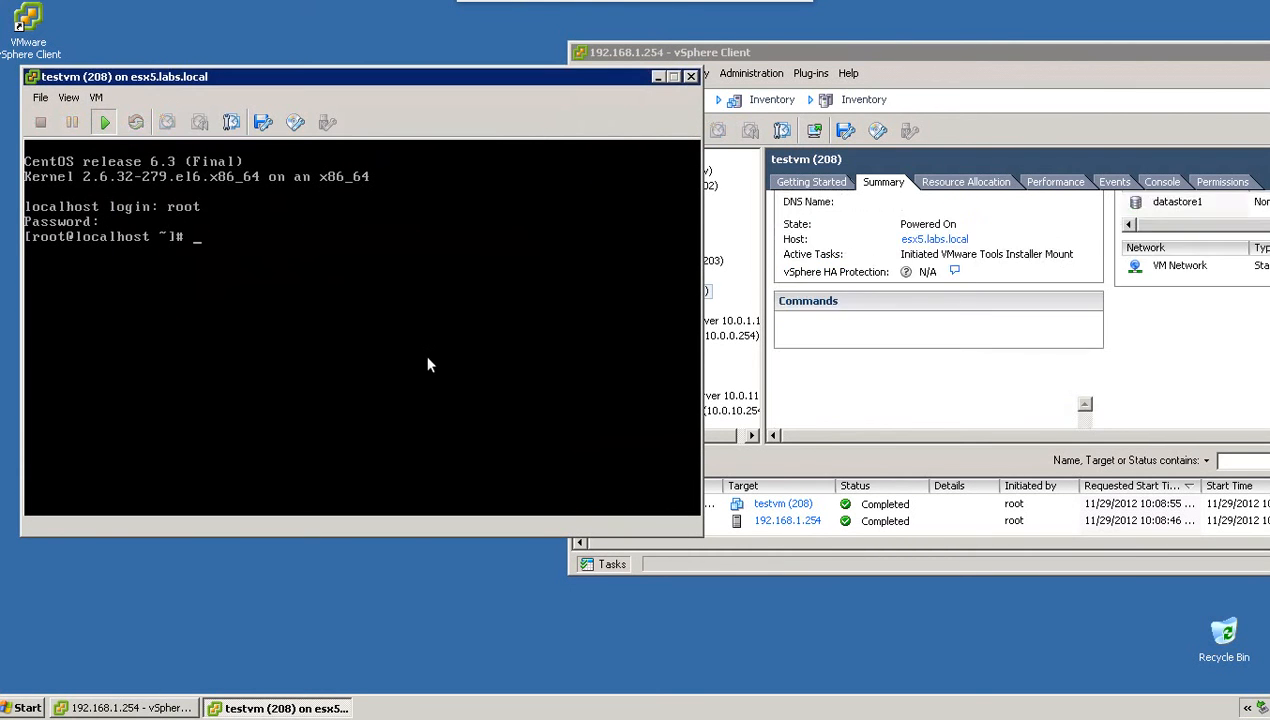
- Mount /dev/cdrom on /media/ in the testvm console and list the contents of the mounted disc
click(282, 241)
text(mount)
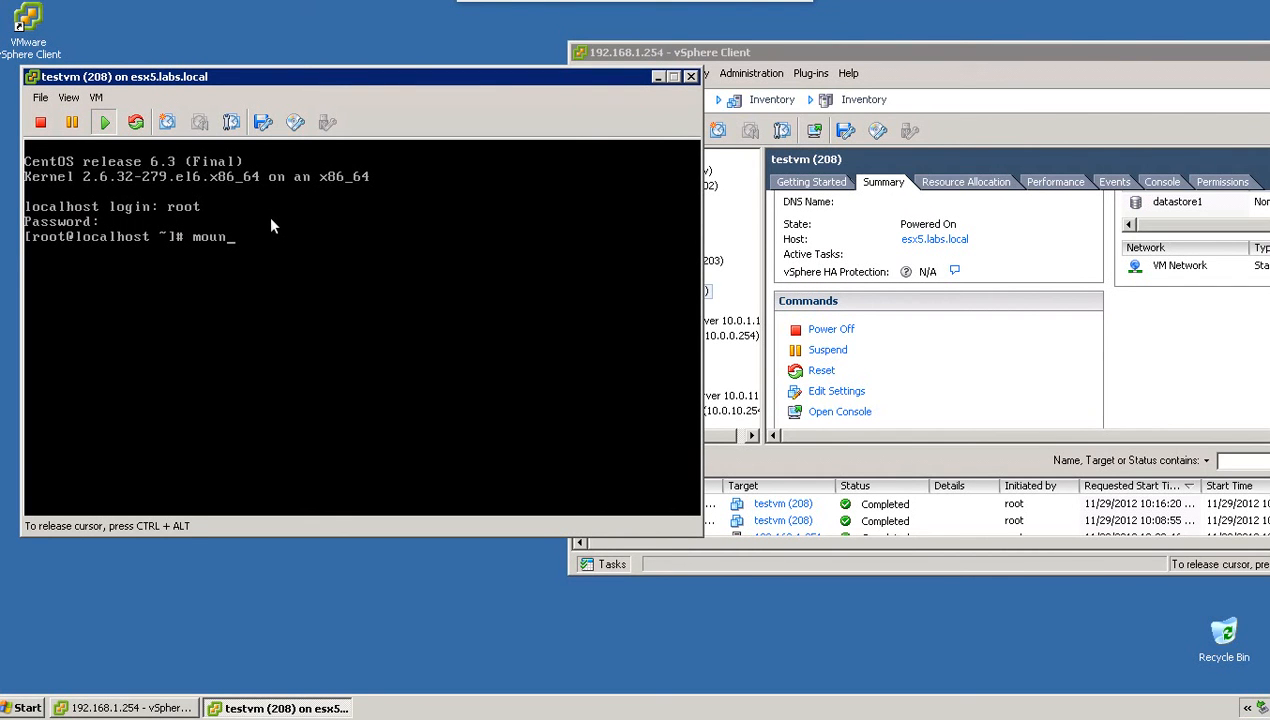
click(95, 98)
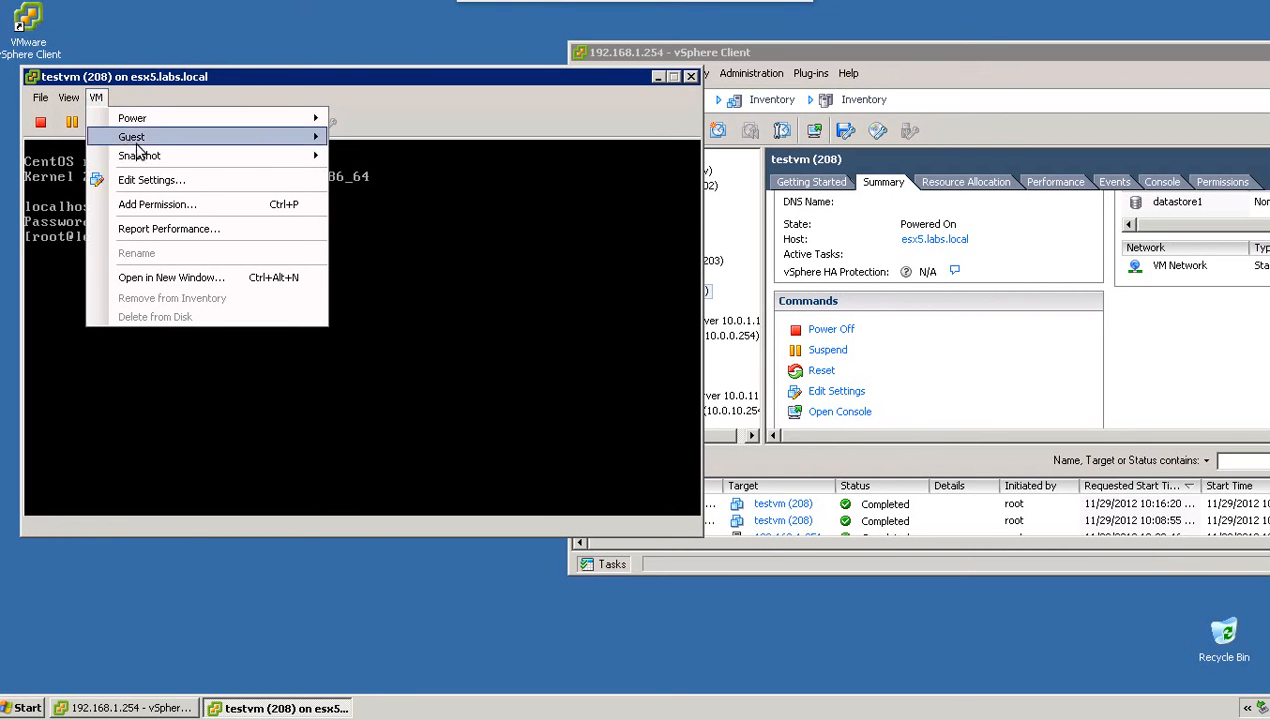
mouse_move(176, 141)
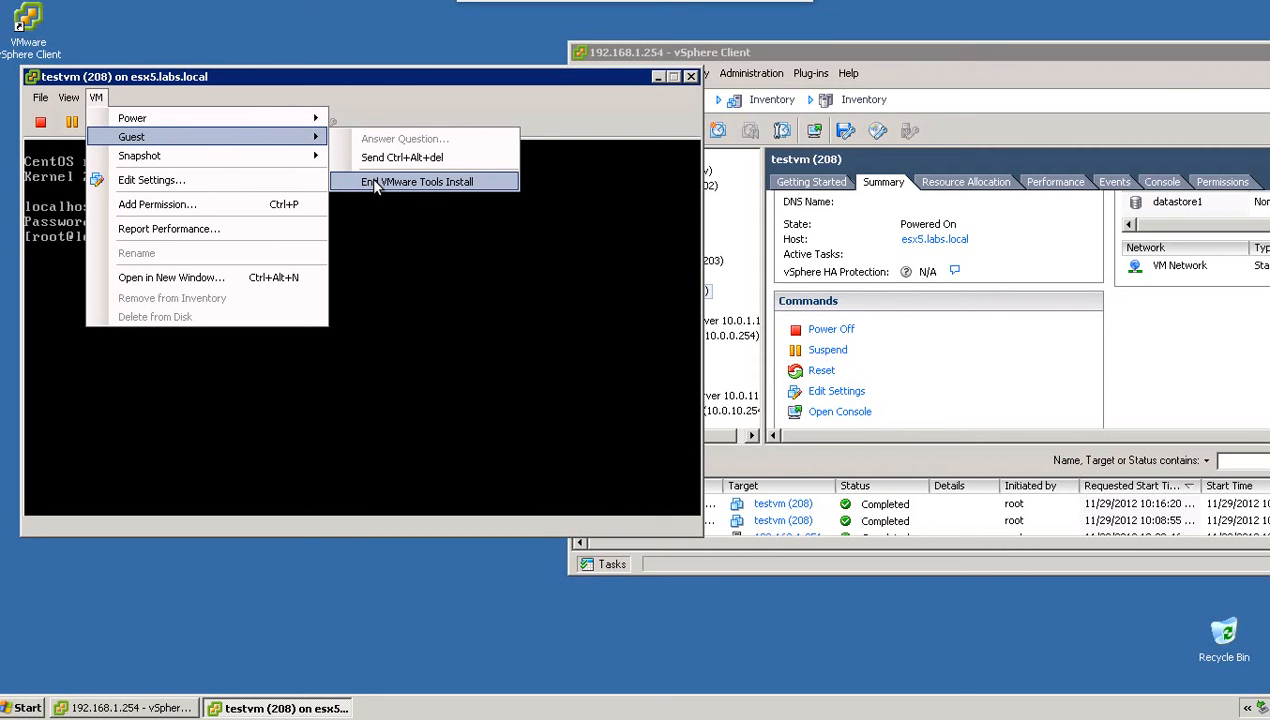
click(275, 74)
click(283, 203)
text(mount)
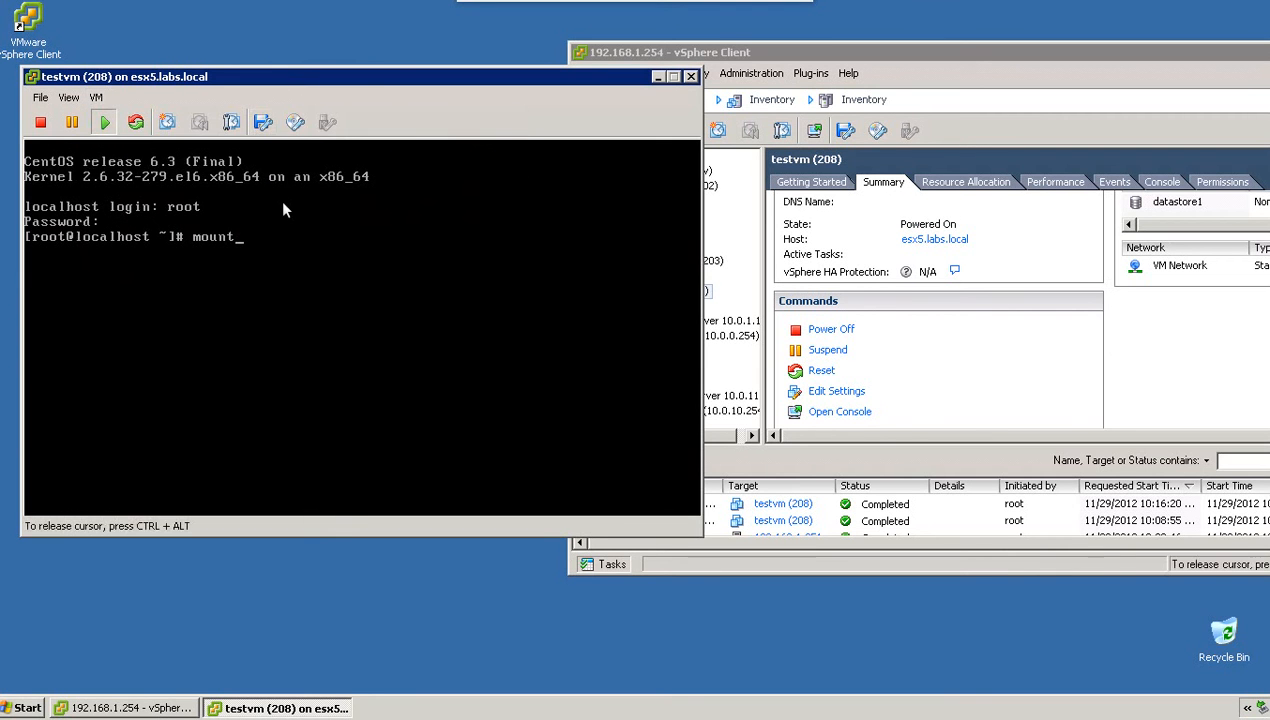
text( /dev/cdrom /media/)
key(Return)
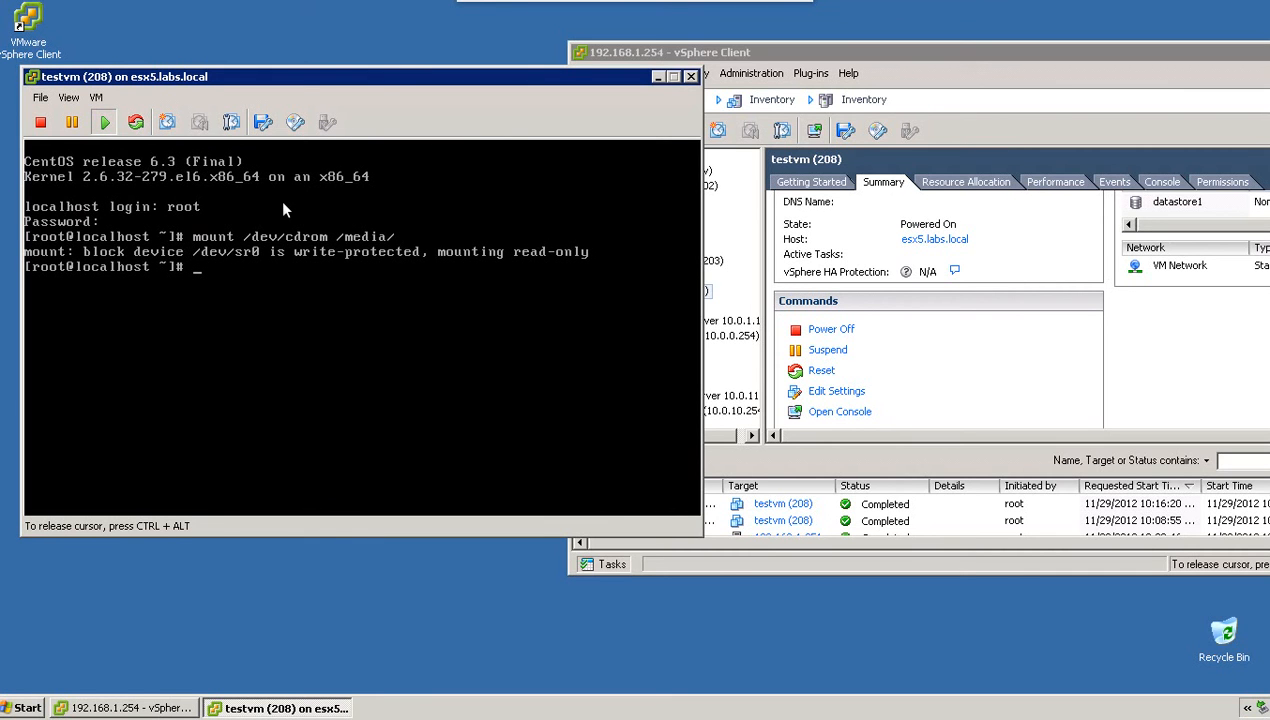
text(ll /media/)
key(Return)
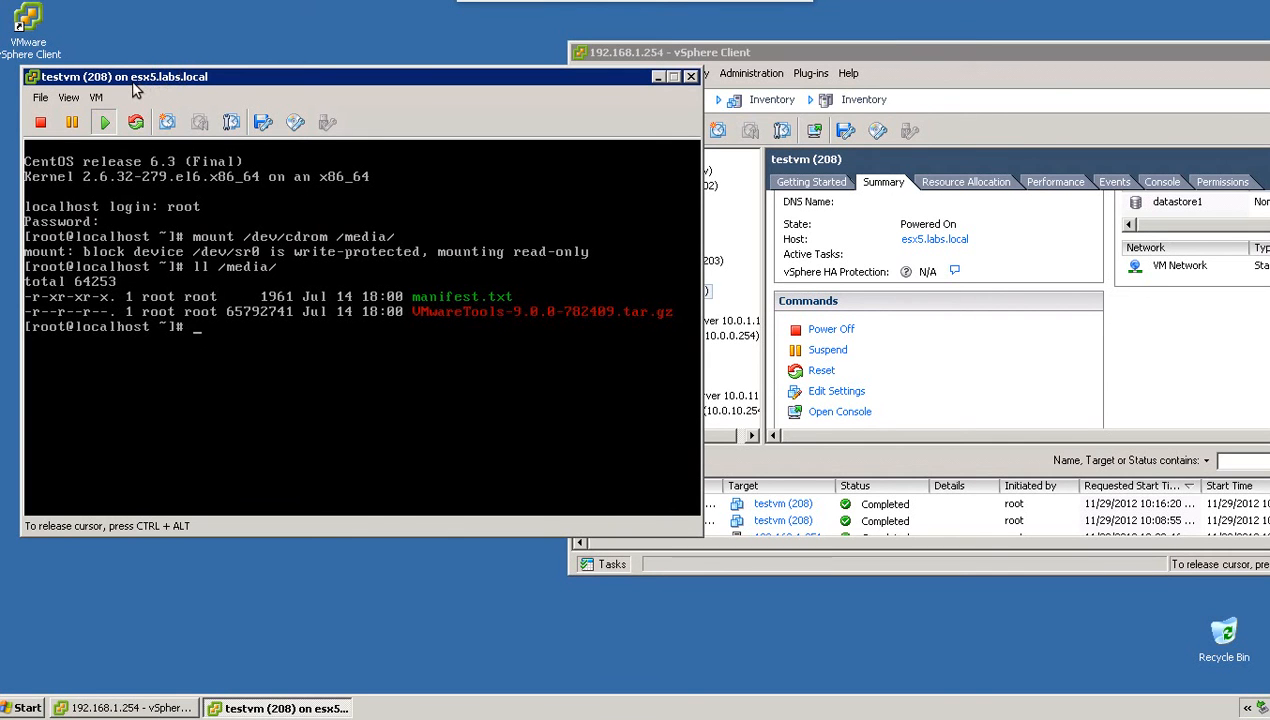
- Change to /tmp/ and extract the VMwareTools-9.0.0-782409.tar.gz archive from /media/ with tar zxvf
click(98, 97)
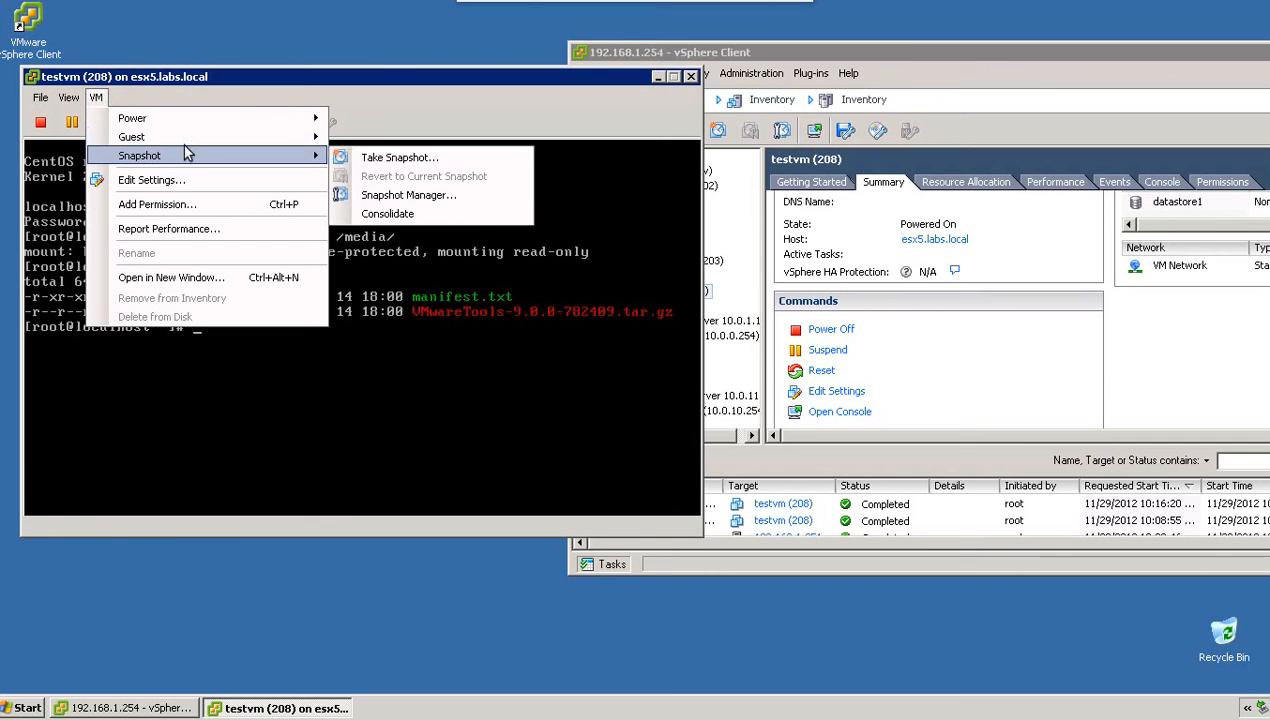
mouse_move(189, 133)
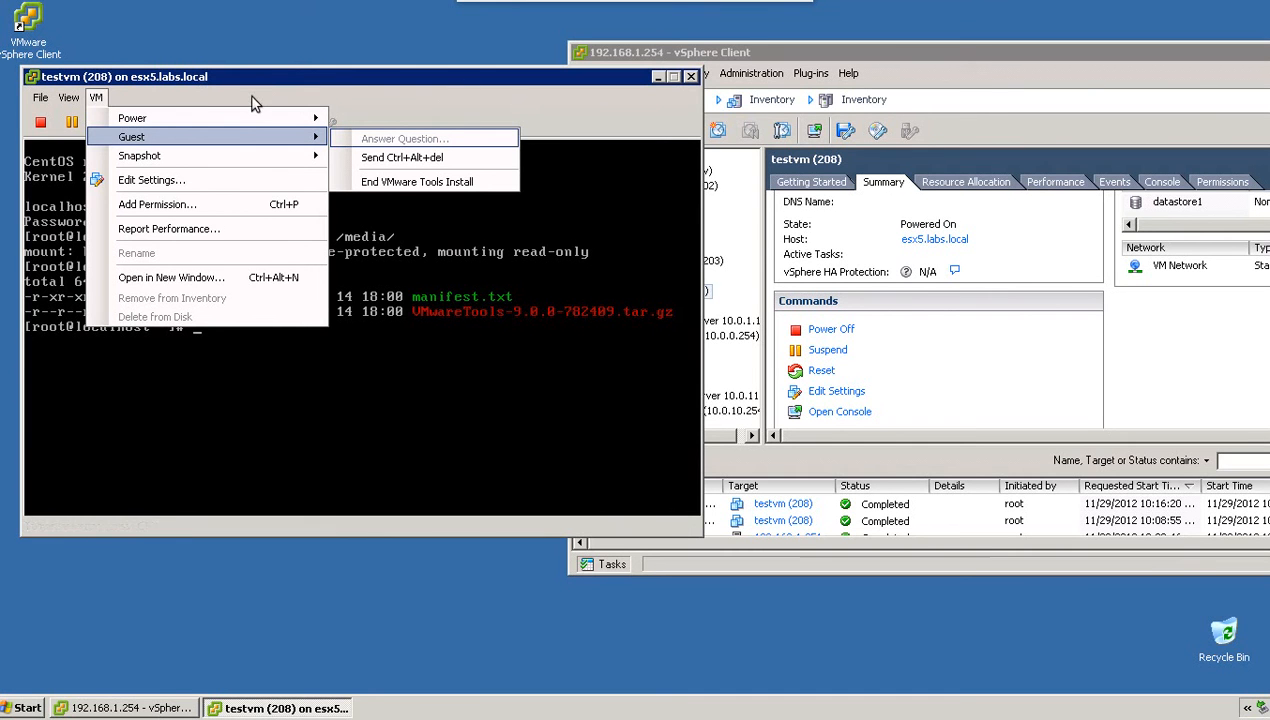
drag(240, 82, 371, 70)
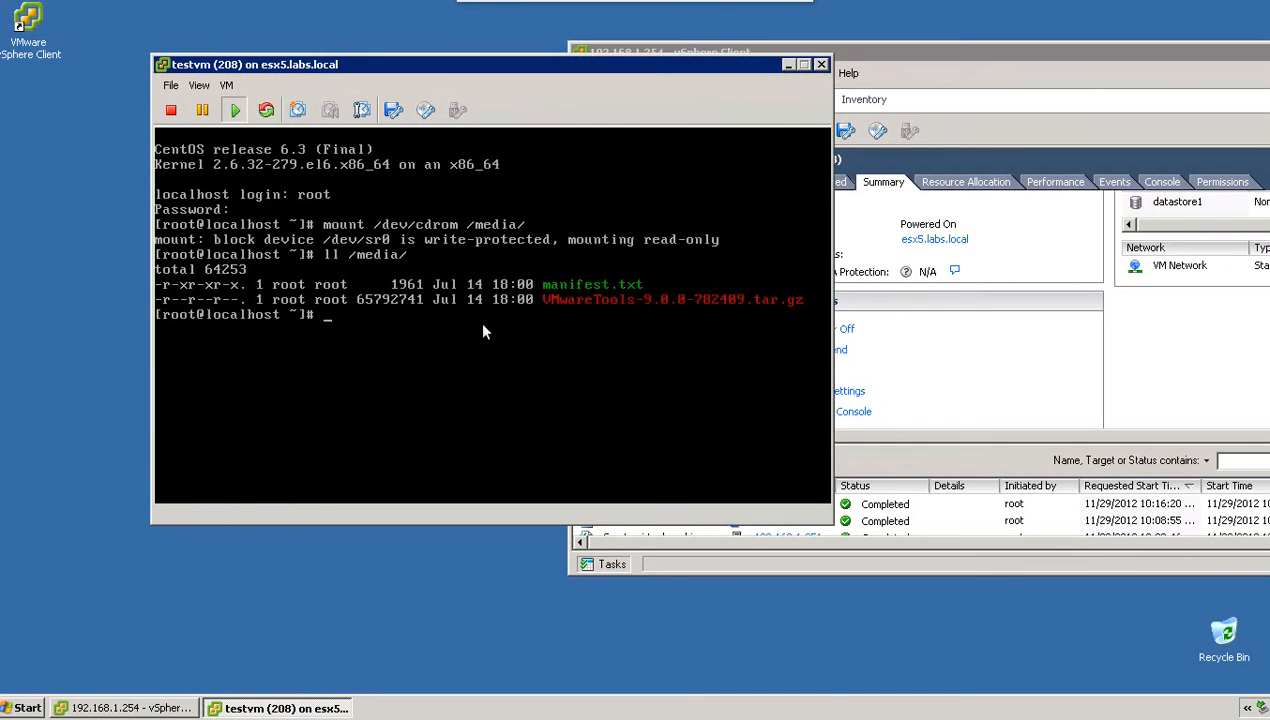
click(485, 324)
text(cd /tmp/)
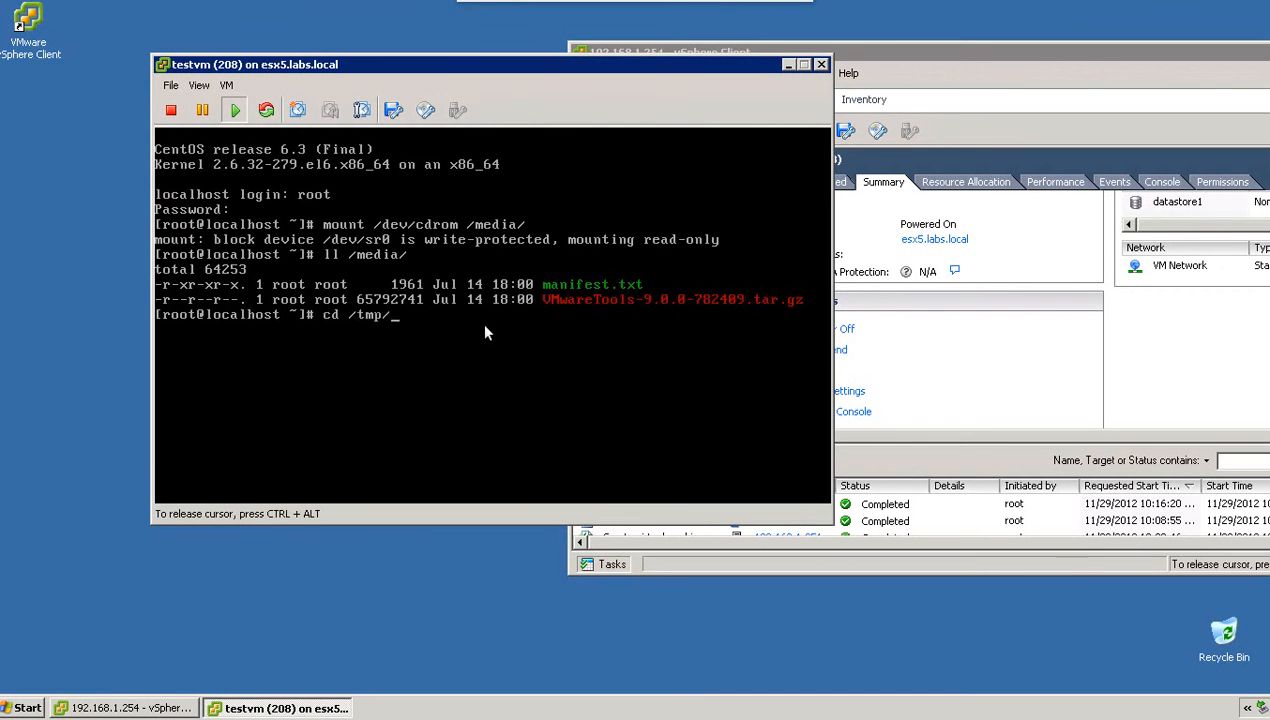
key(Return)
text(tar zxvf /media/)
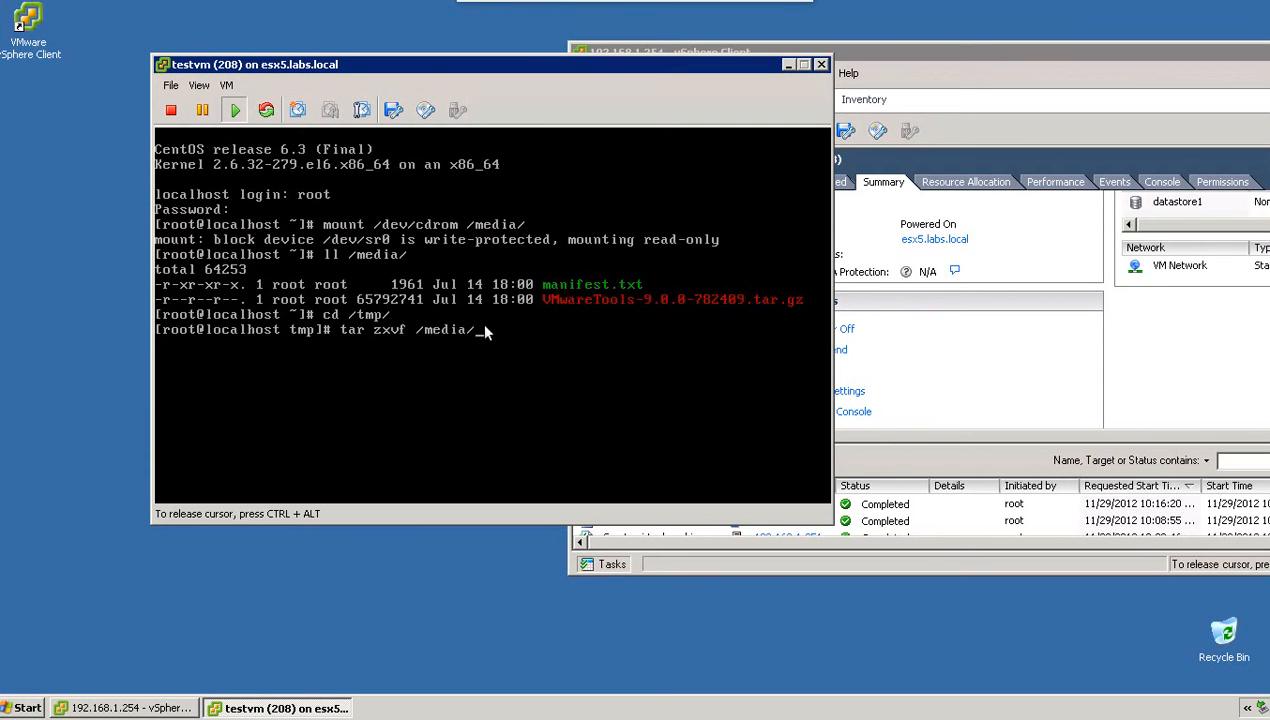
text(V)
key(Tab)
key(Return)
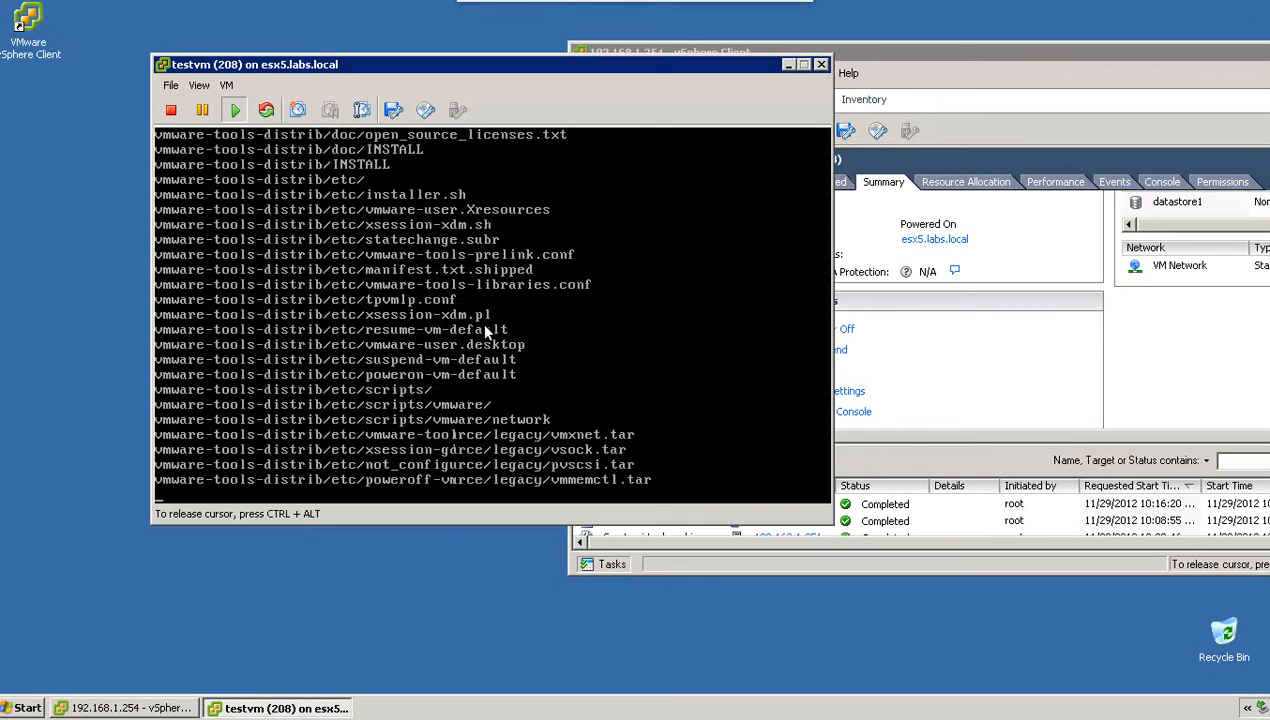
- Change into the extracted vmware-tools-distrib directory and list its files
text(ccd vmware-tools-distrib/)
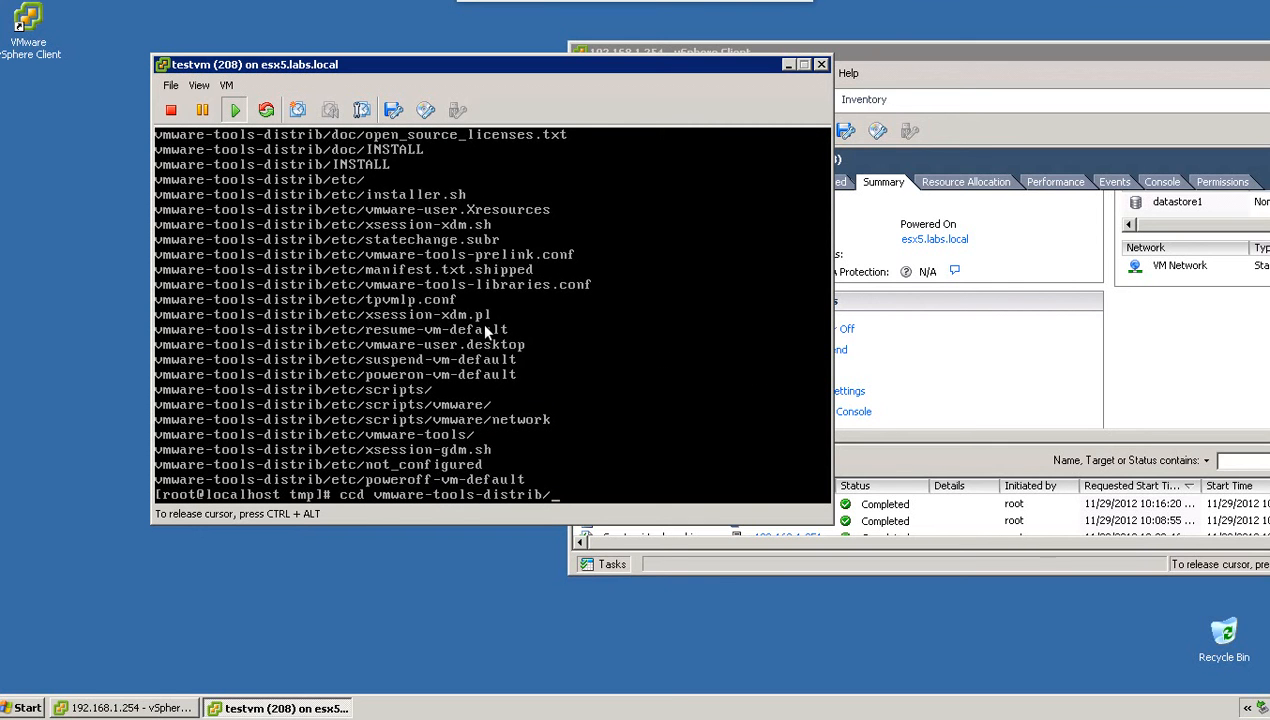
key(Return)
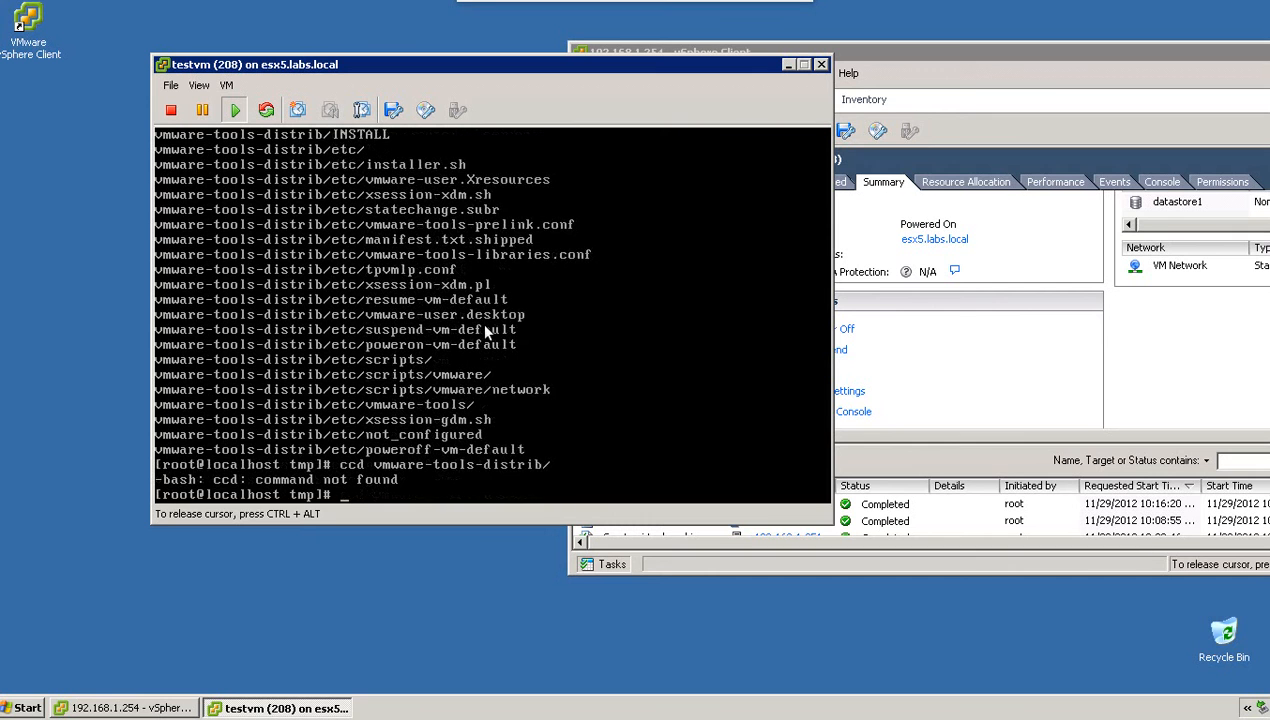
text(ls)
key(Return)
text(cd vmware-tools-distrib/)
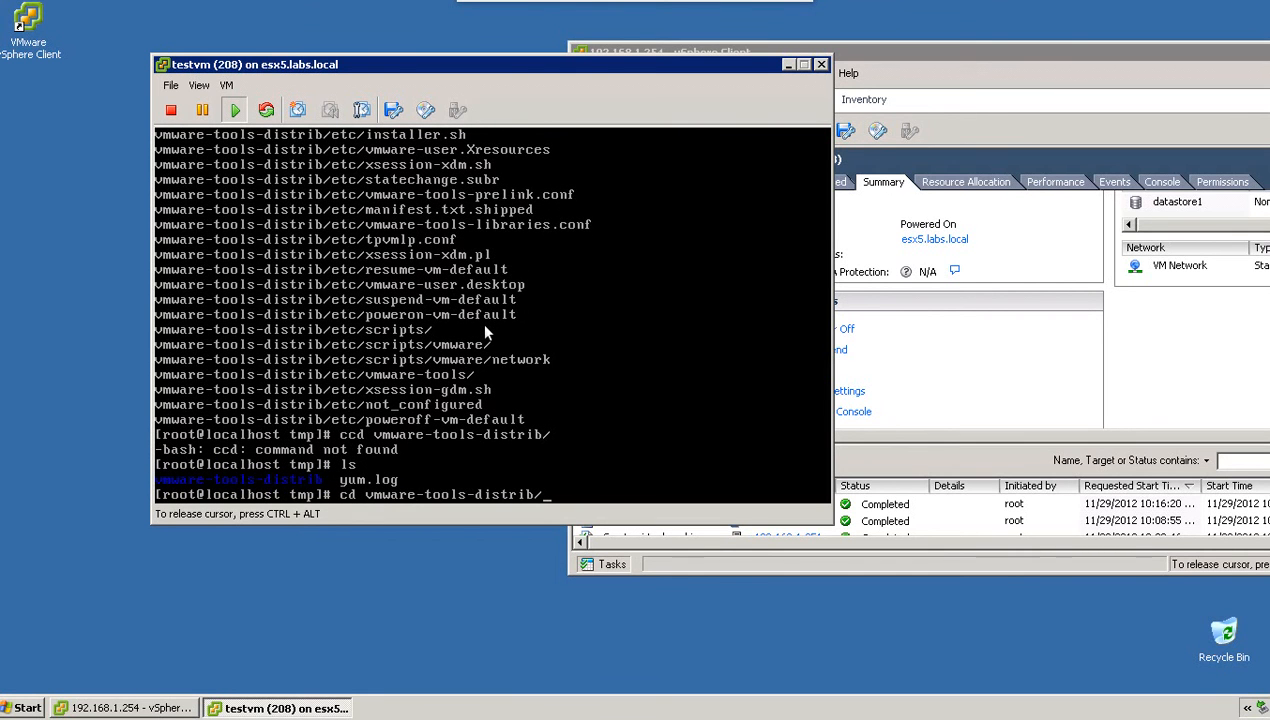
key(Return)
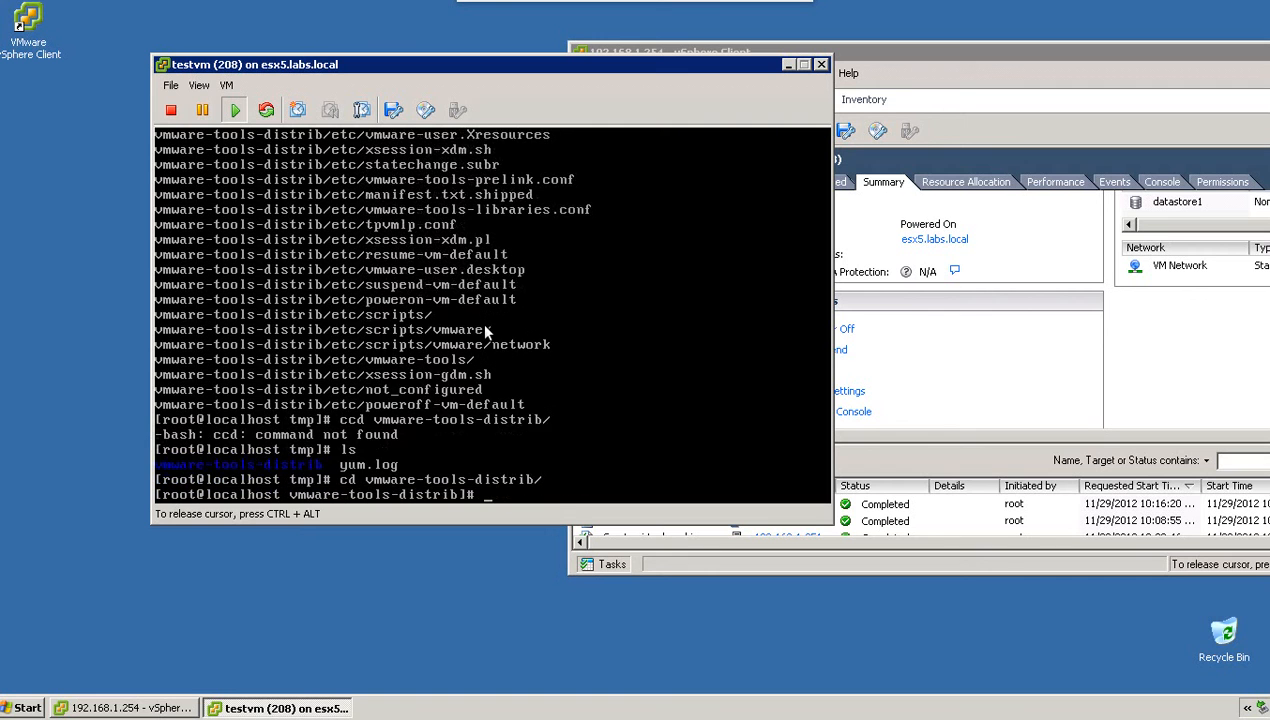
text(ls)
key(Return)
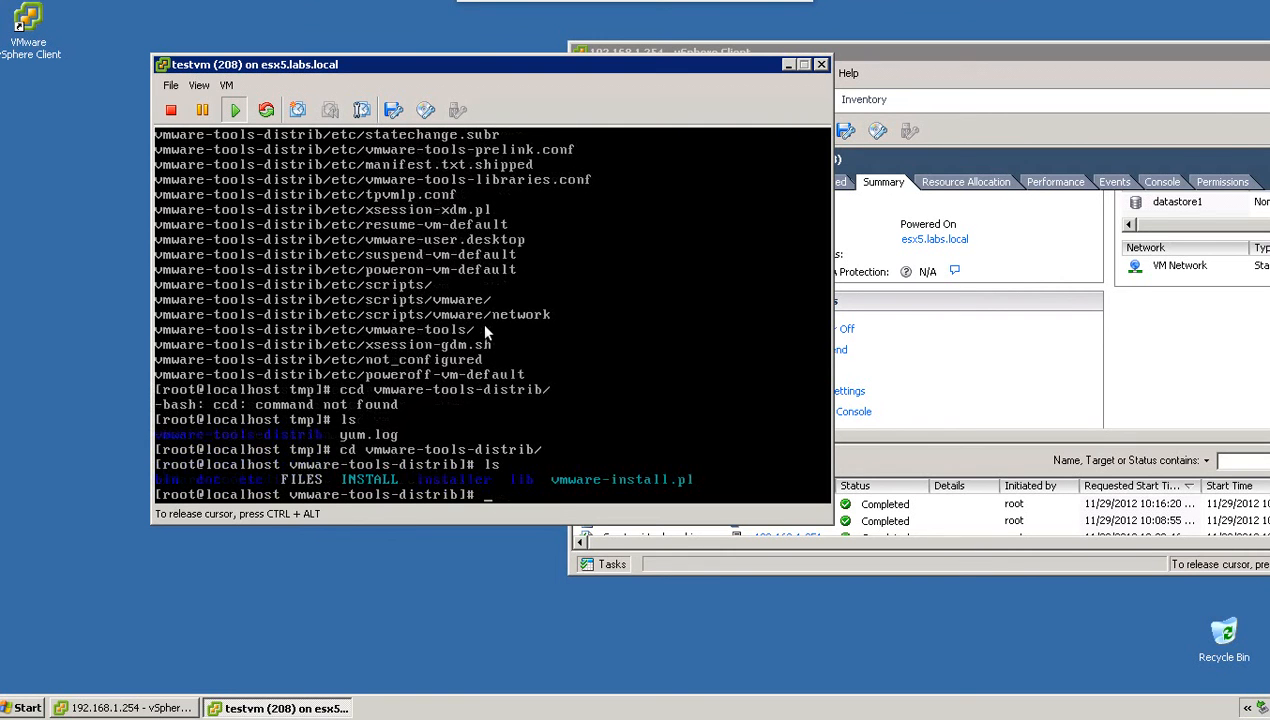
- Open the INSTALL file in vmware-tools-distrib with the vi editor
text(vim INSTALL)
key(Return)
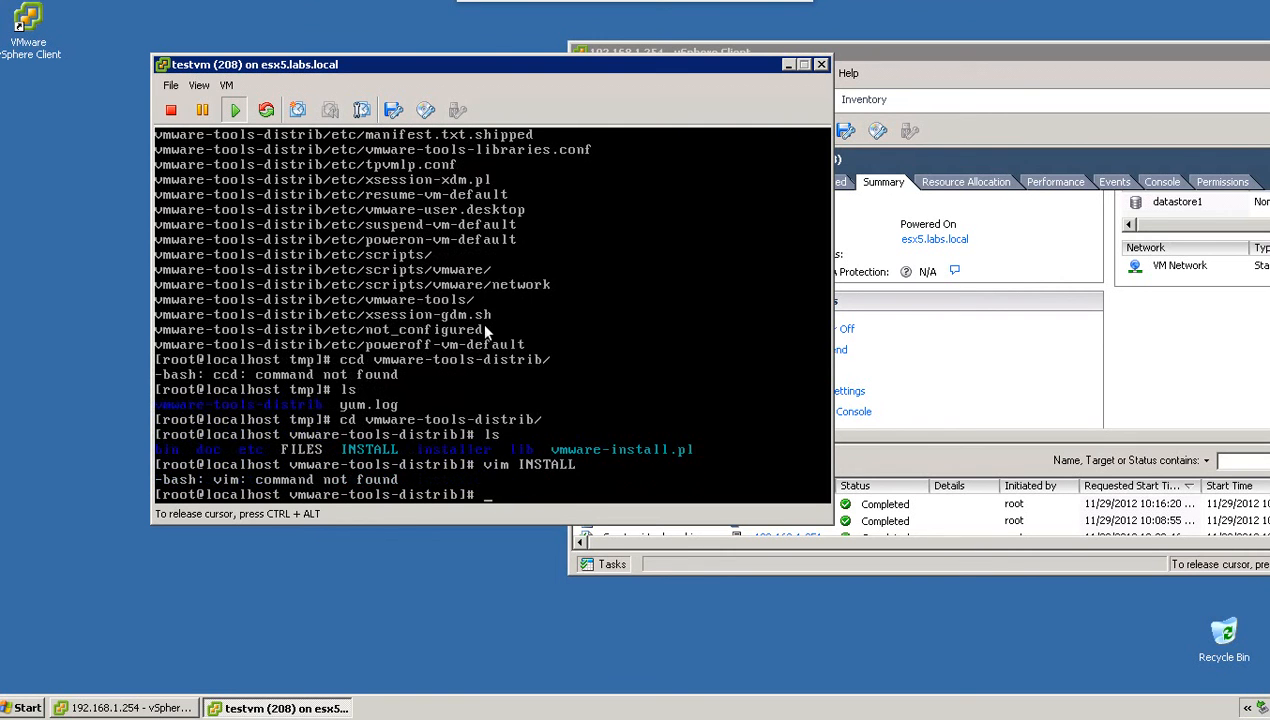
key(Up)
key(Down)
key(Up)
key(Left)
key(Left)
key(Left)
key(Left)
key(Left)
key(Left)
key(Left)
key(Left)
key(BackSpace)
key(Return)
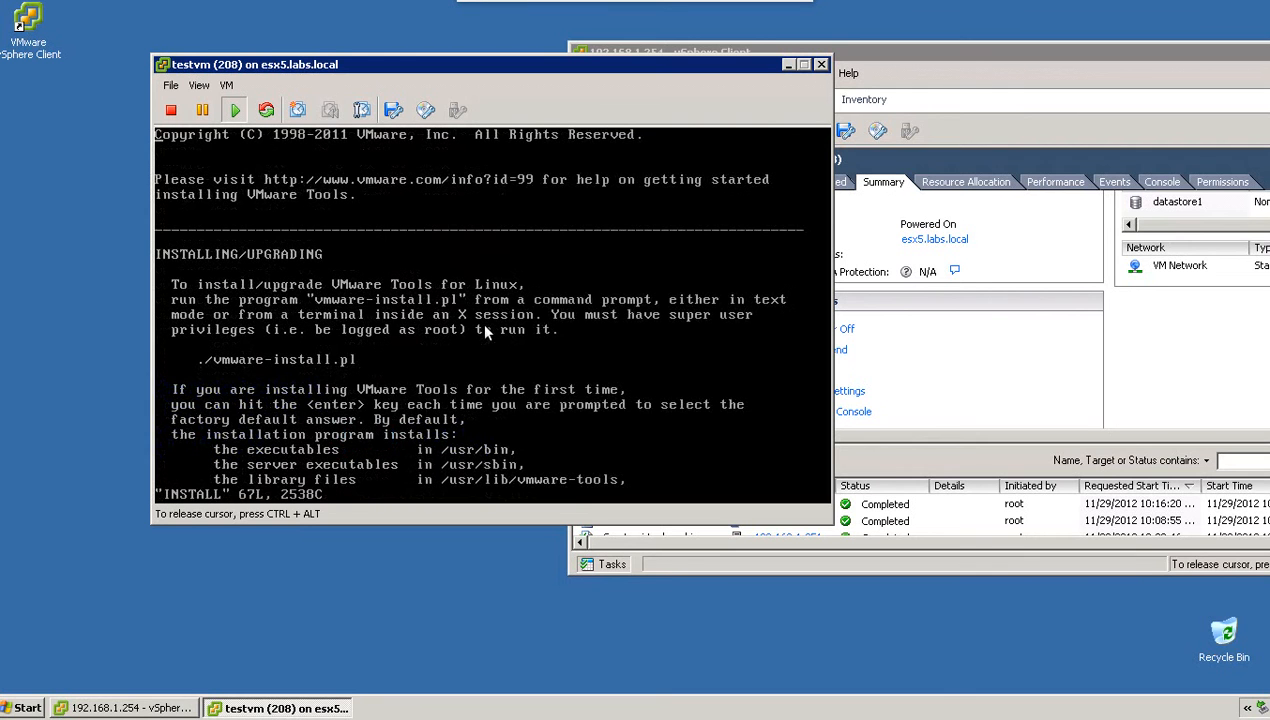
- Read the installing and upgrading instructions in the INSTALL file and quit the editor without changes
key(Down)
key(Right)
key(Right)
key(Right)
key(Right)
key(Right)
key(Right)
key(Right)
key(Right)
key(Right)
key(Right)
key(Right)
key(Right)
key(Right)
key(Right)
key(Right)
key(Right)
key(Right)
key(Right)
key(Right)
key(Right)
key(Right)
key(Right)
key(Right)
key(Right)
key(Right)
key(Right)
key(Right)
key(Right)
key(Right)
key(Right)
key(Right)
key(Right)
key(Right)
key(Right)
text(:q)
key(Return)
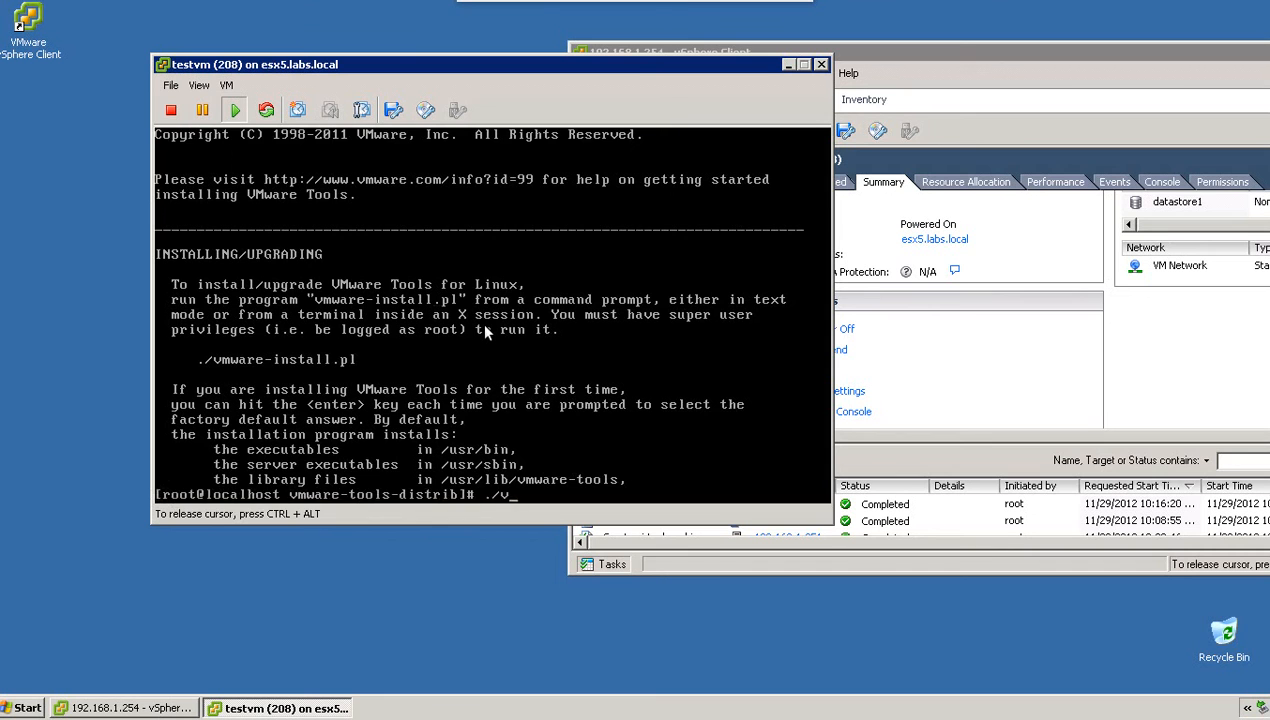
- Try to run the ./vmware-install.pl script and move the console window clear of the vSphere Client's summary
text(./vmware-install.pl)
key(Return)
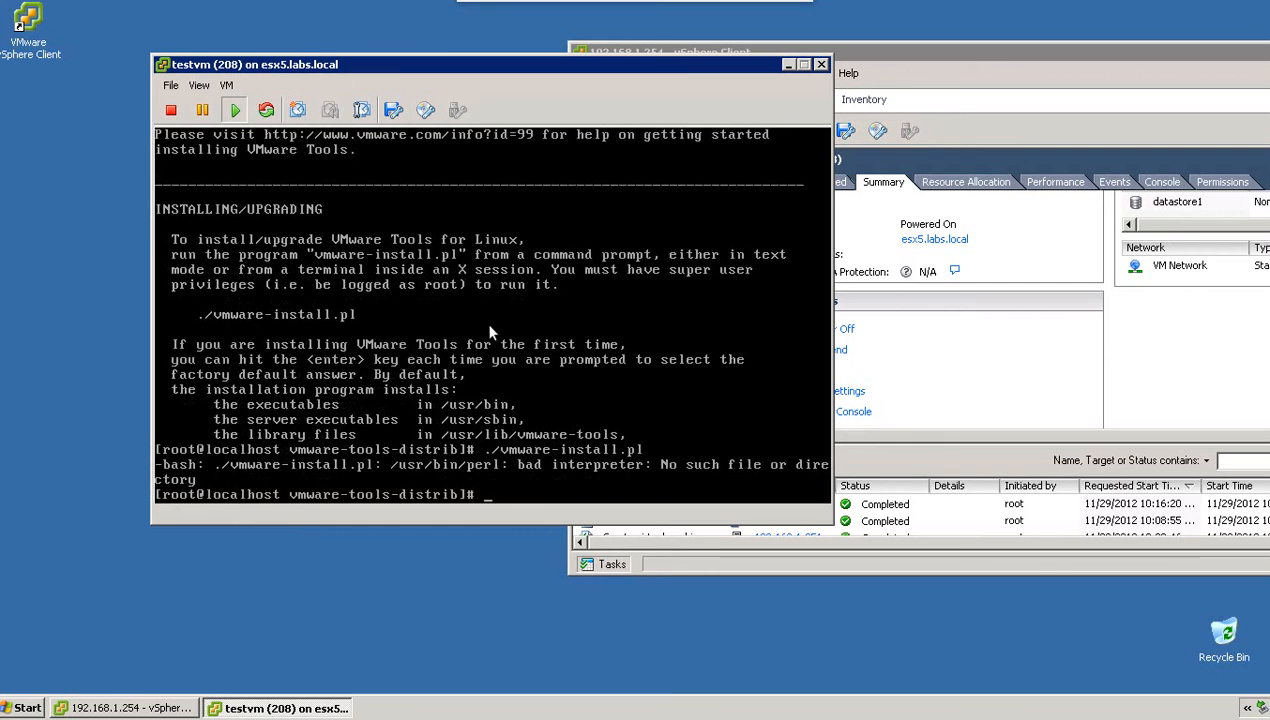
drag(446, 66, 391, 72)
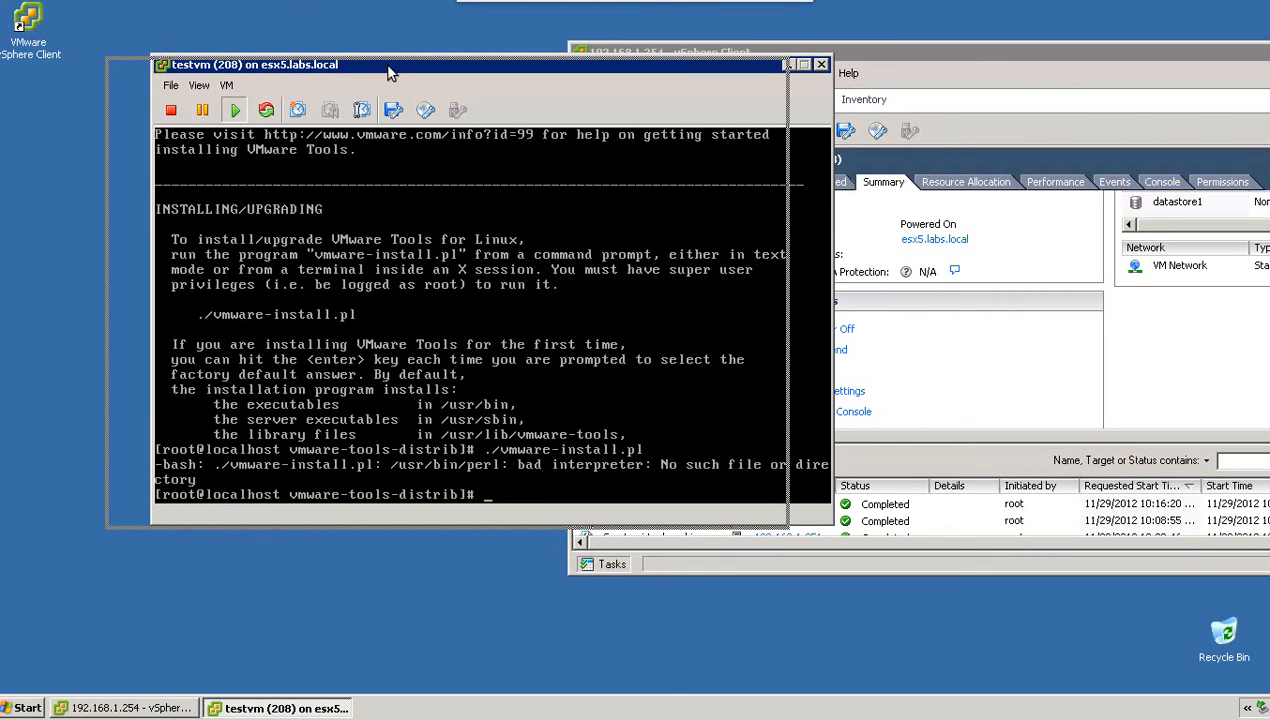
drag(391, 72, 362, 70)
- Try to end the VMware Tools install for testvm (208), answering No to overriding the guest's CD-ROM lock
click(144, 90)
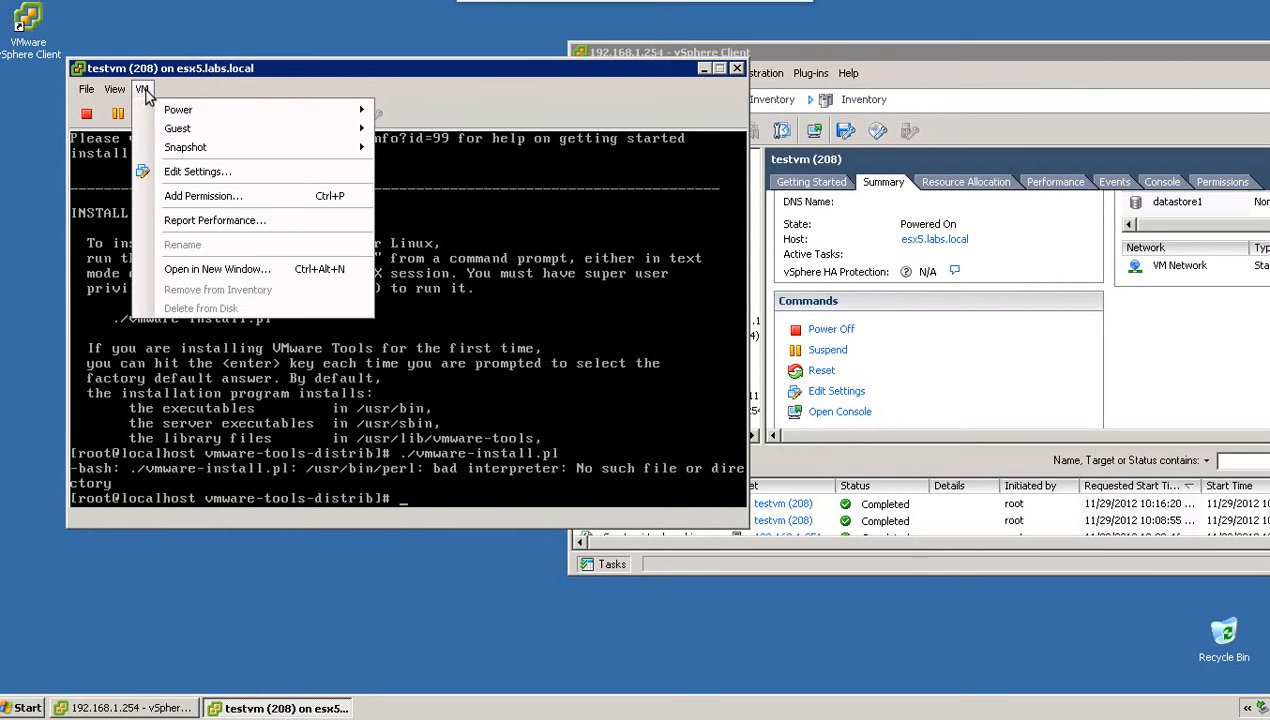
mouse_move(184, 140)
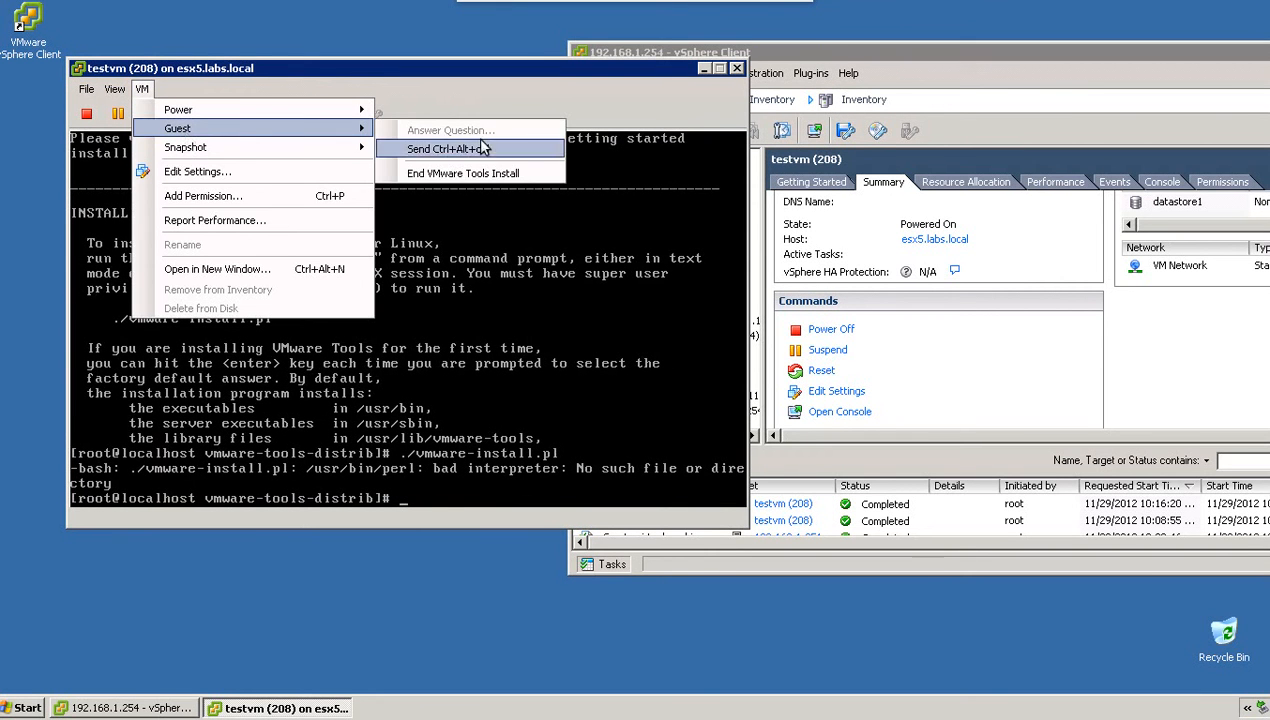
click(470, 173)
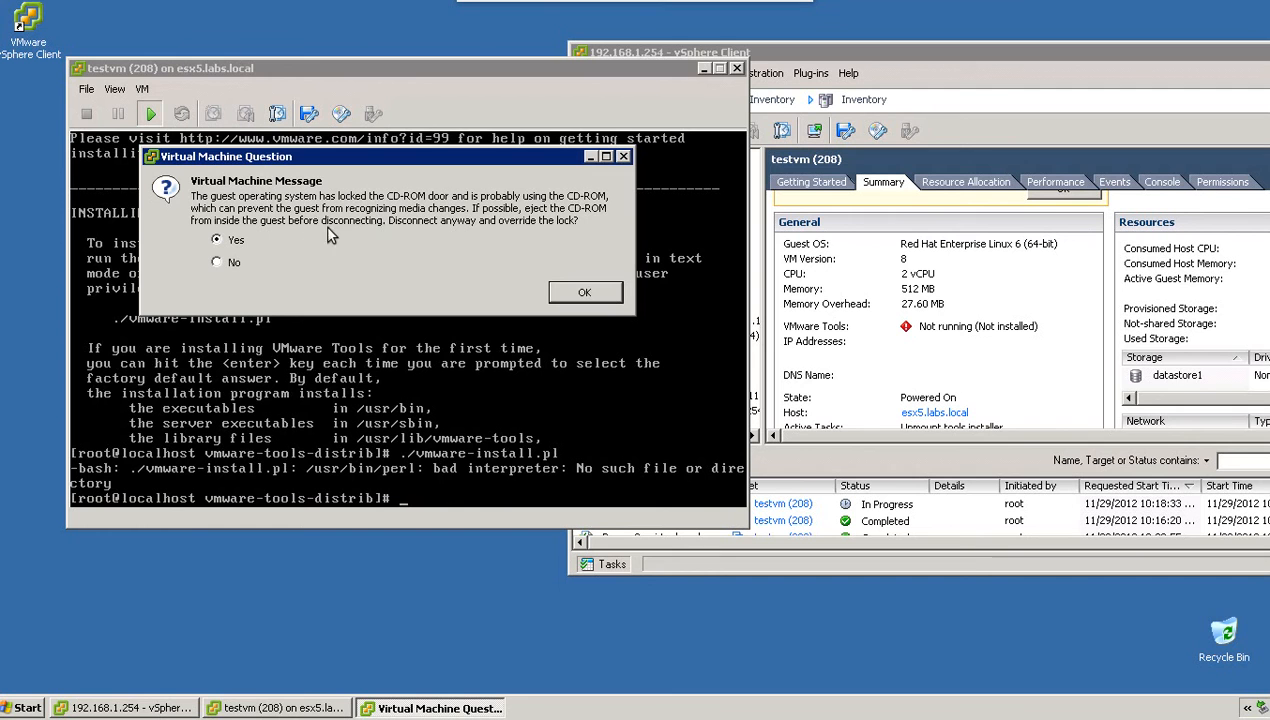
click(231, 265)
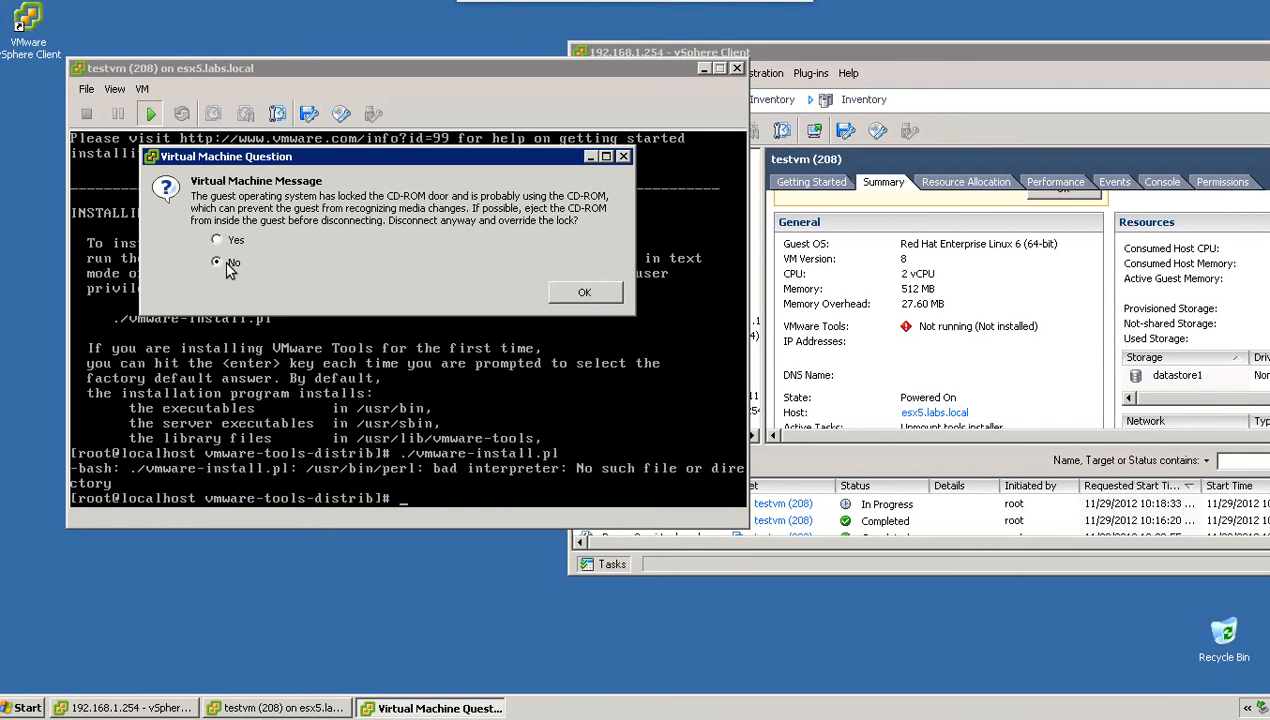
click(580, 292)
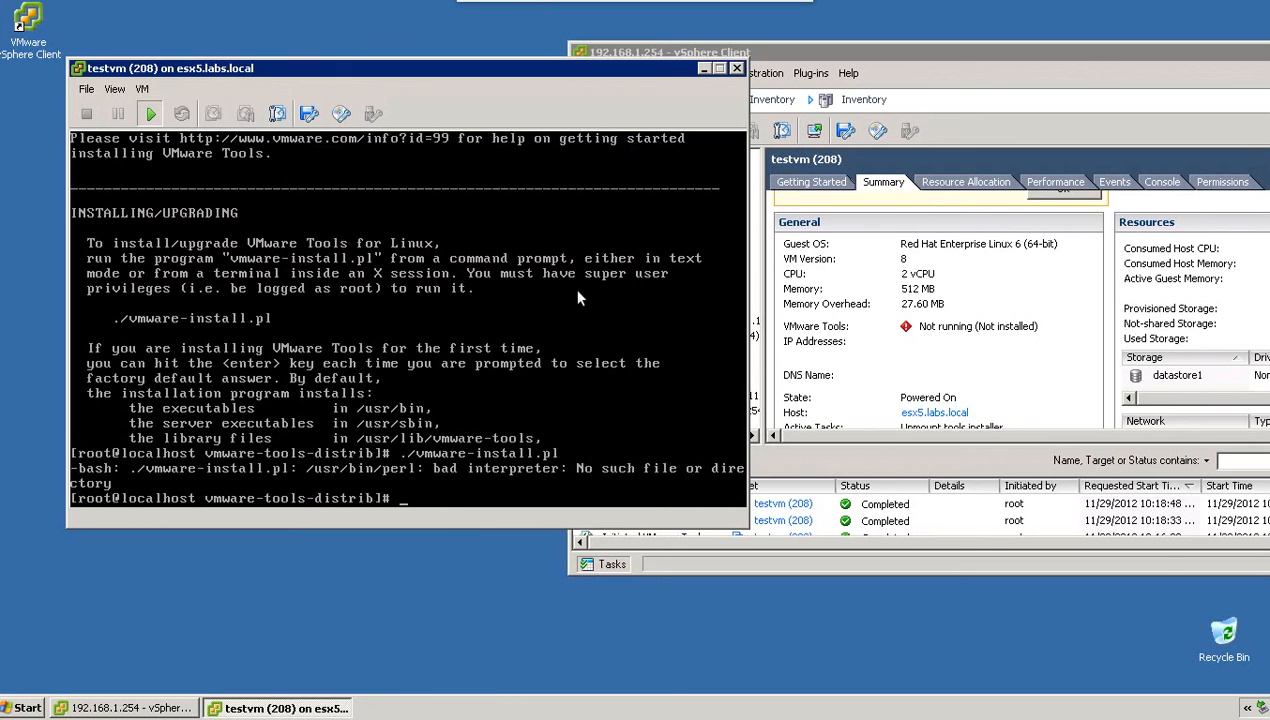
- Unmount /media/ in the testvm console
click(460, 345)
text(umount)
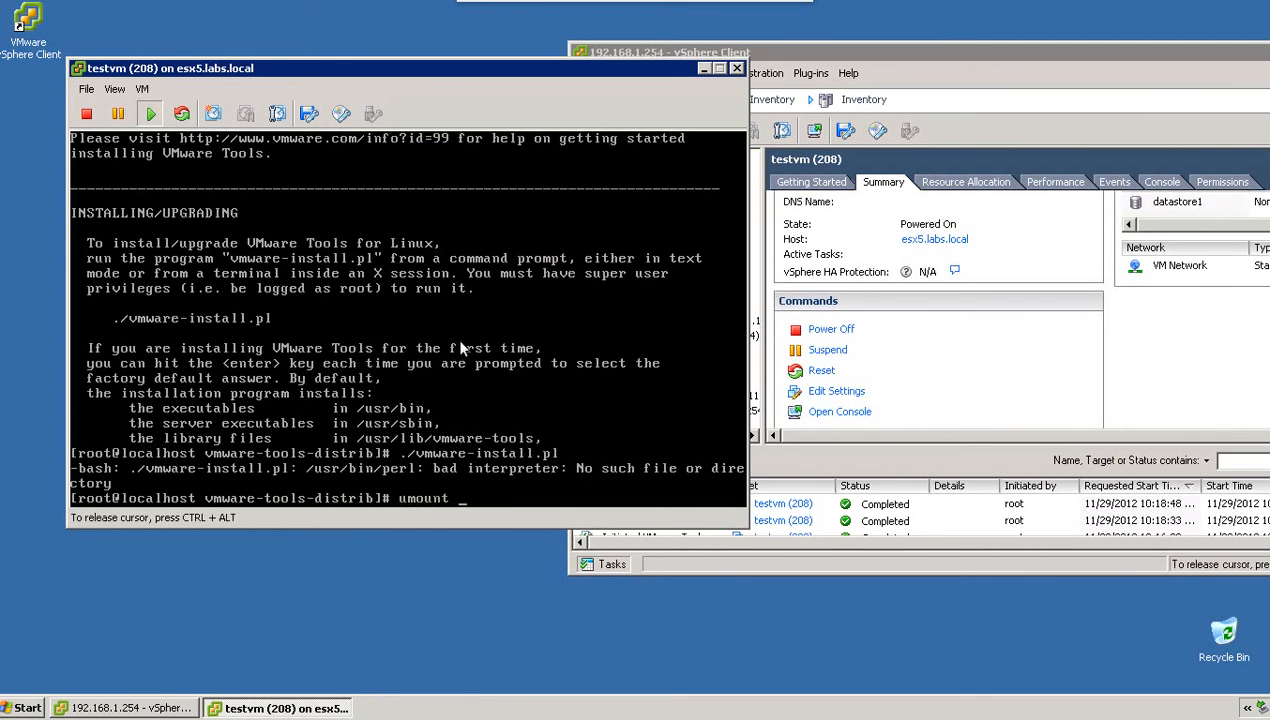
key(Tab)
key(Tab)
text(/media/)
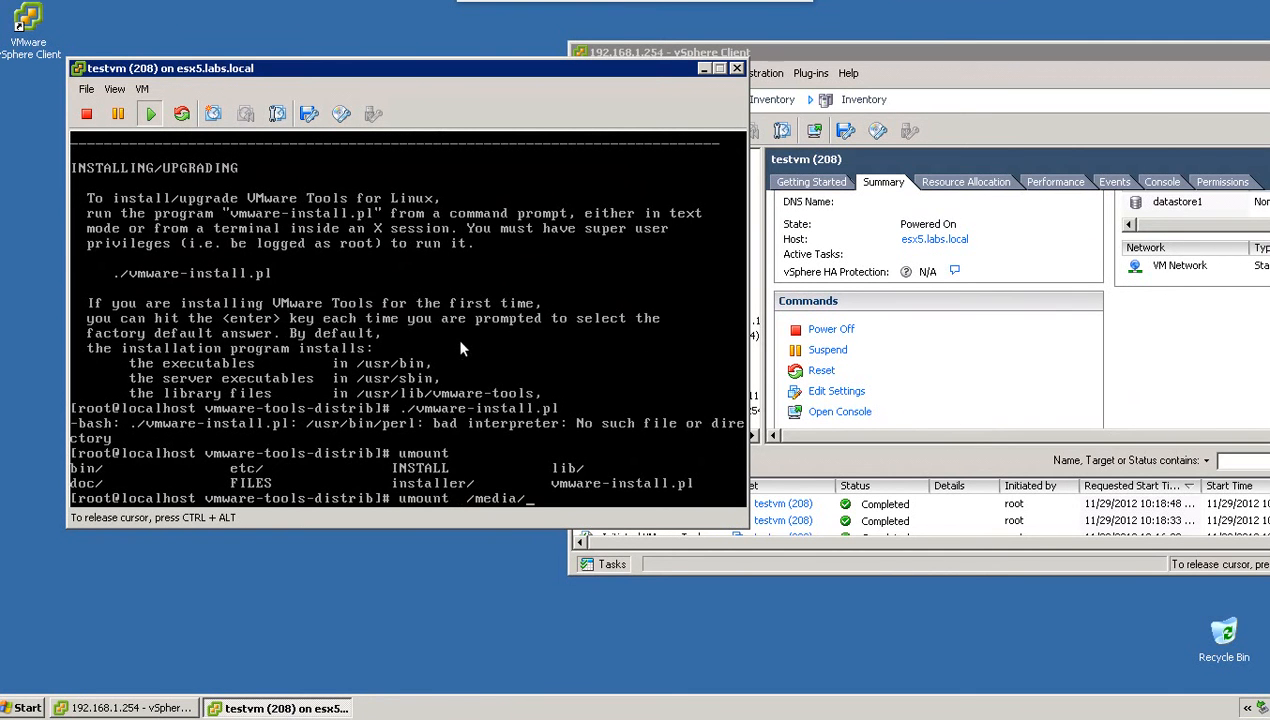
key(Return)
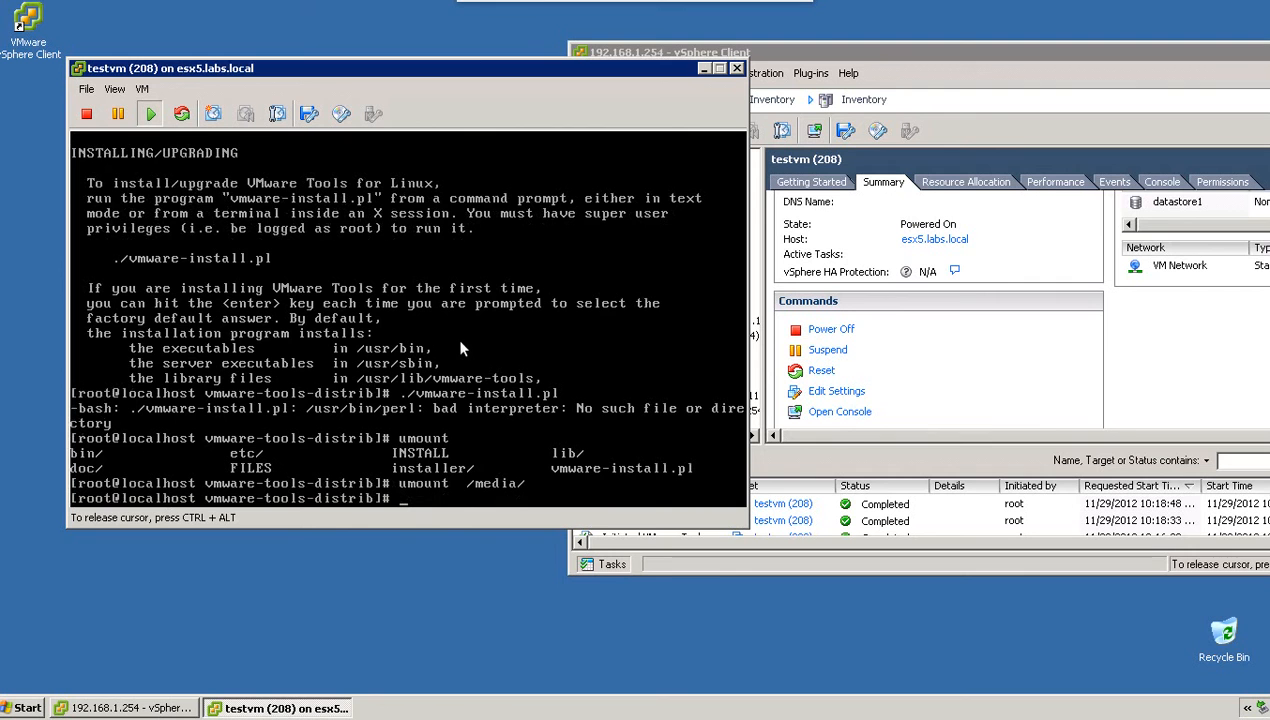
- End the VMware Tools install for testvm (208) from its console window
click(141, 90)
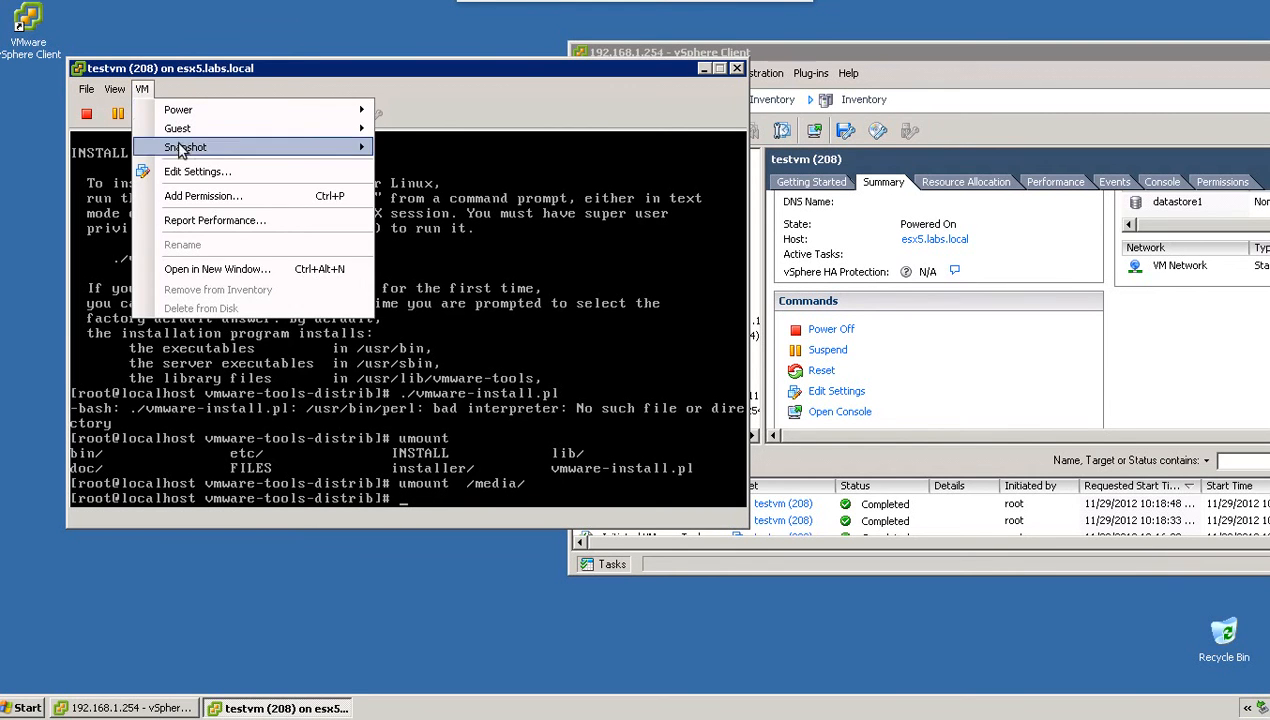
mouse_move(280, 130)
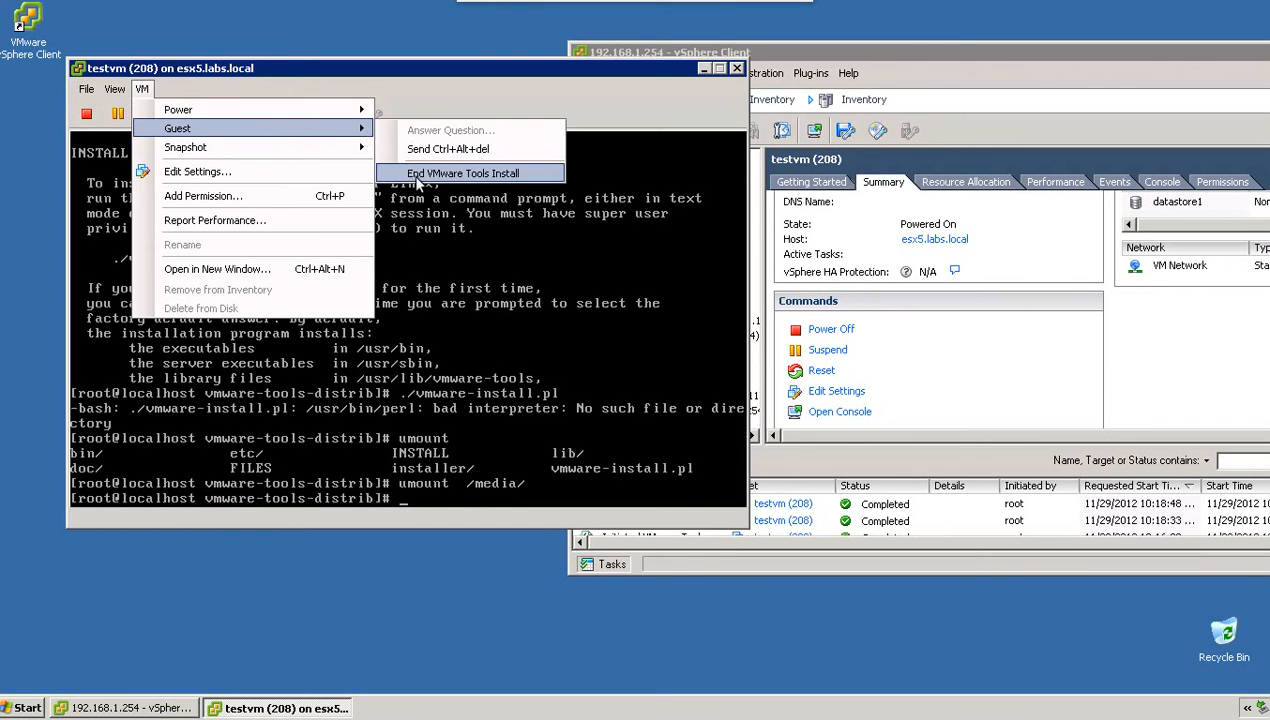
click(418, 180)
- Reconnect CD/DVD drive 1 of testvm (208) to its CentOS datastore ISO in the virtual machine settings
click(141, 89)
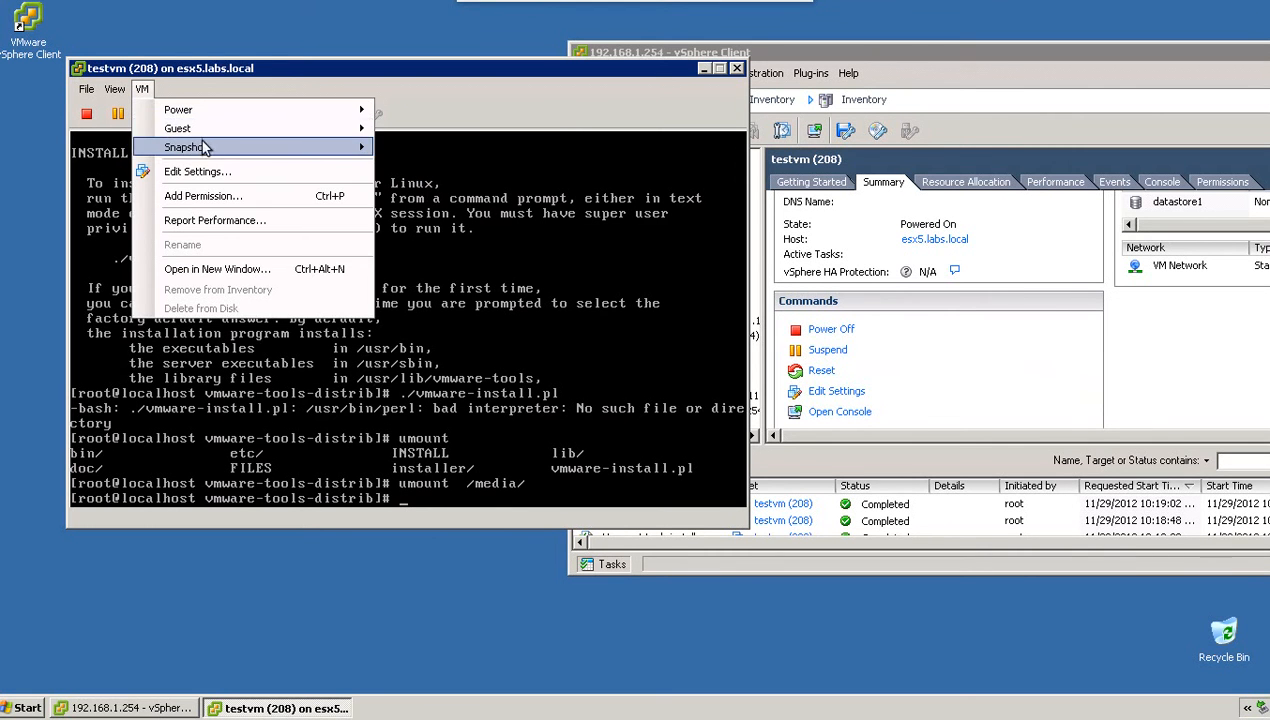
click(225, 173)
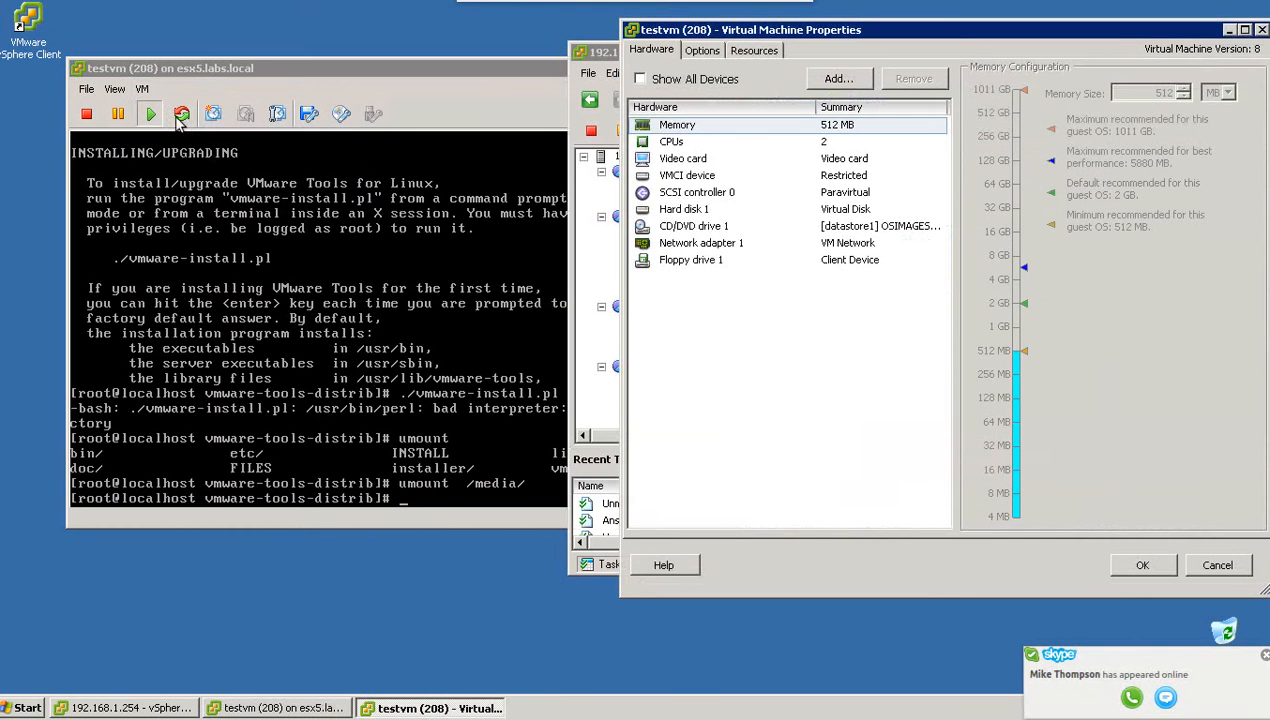
click(692, 228)
click(981, 84)
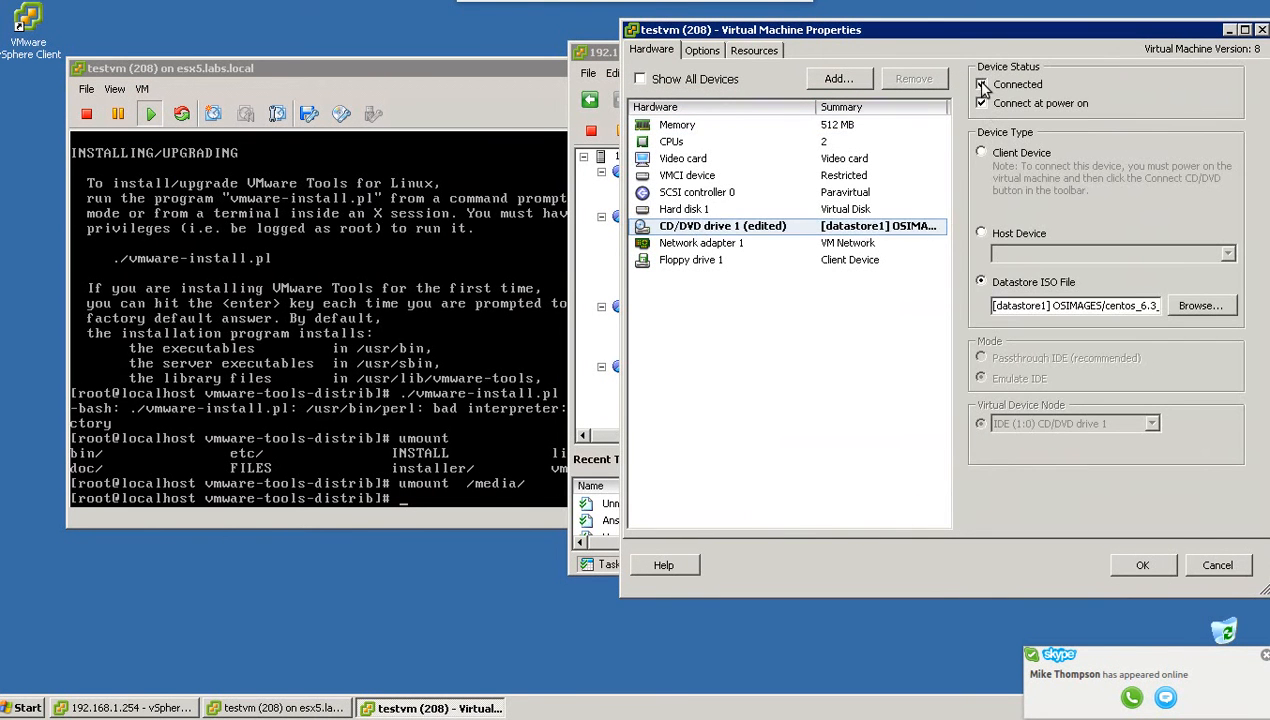
click(1142, 565)
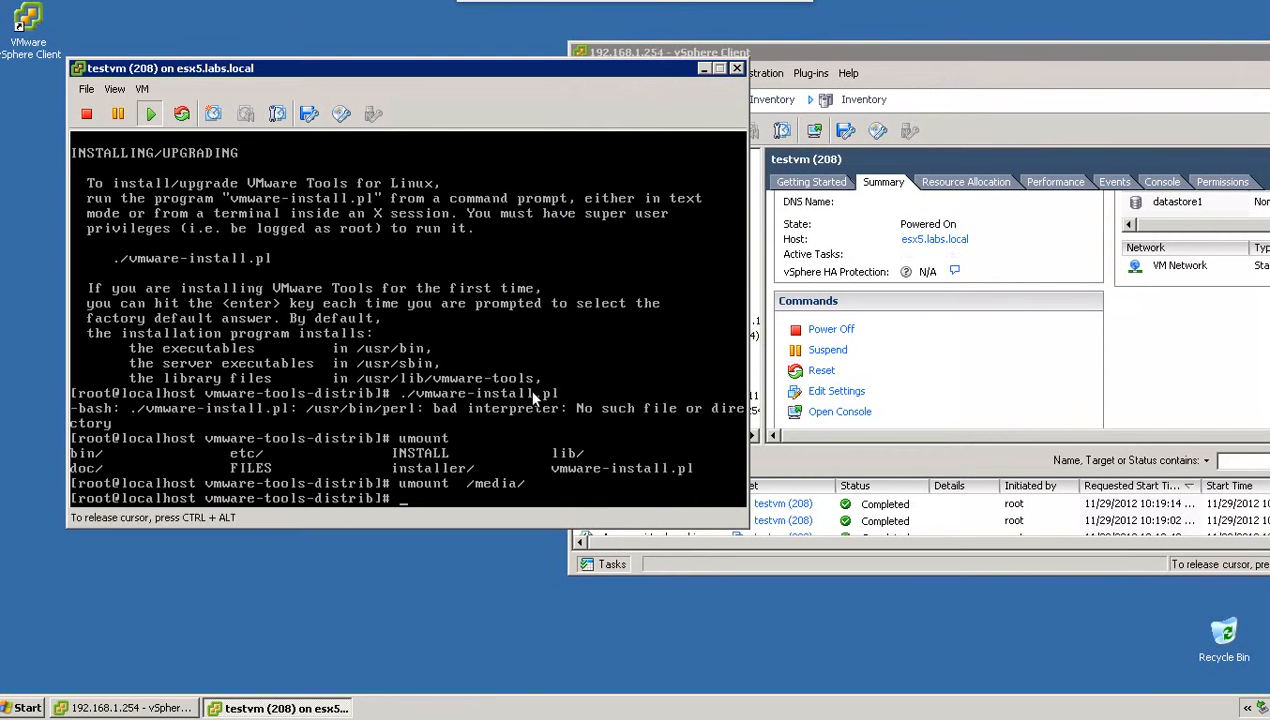
- Mount /dev/cdrom on /media/ in the testvm console
text(mount /dev/cdrom)
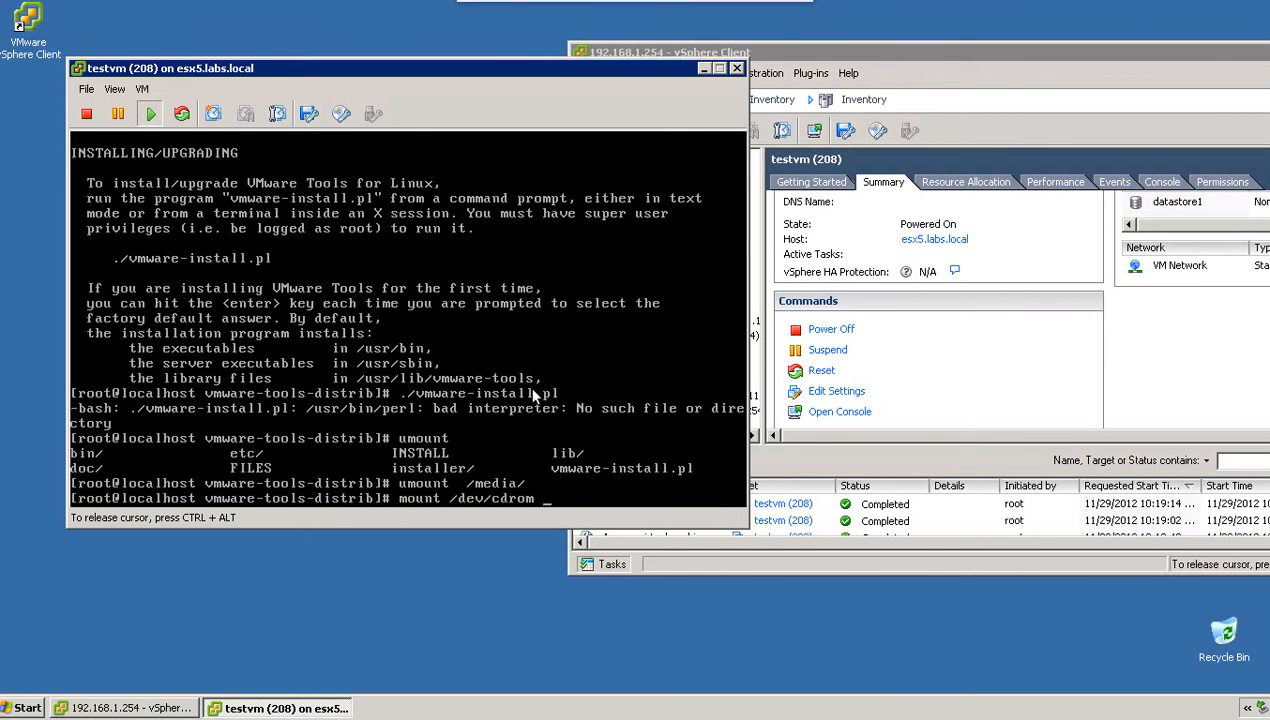
text(/media/)
key(Return)
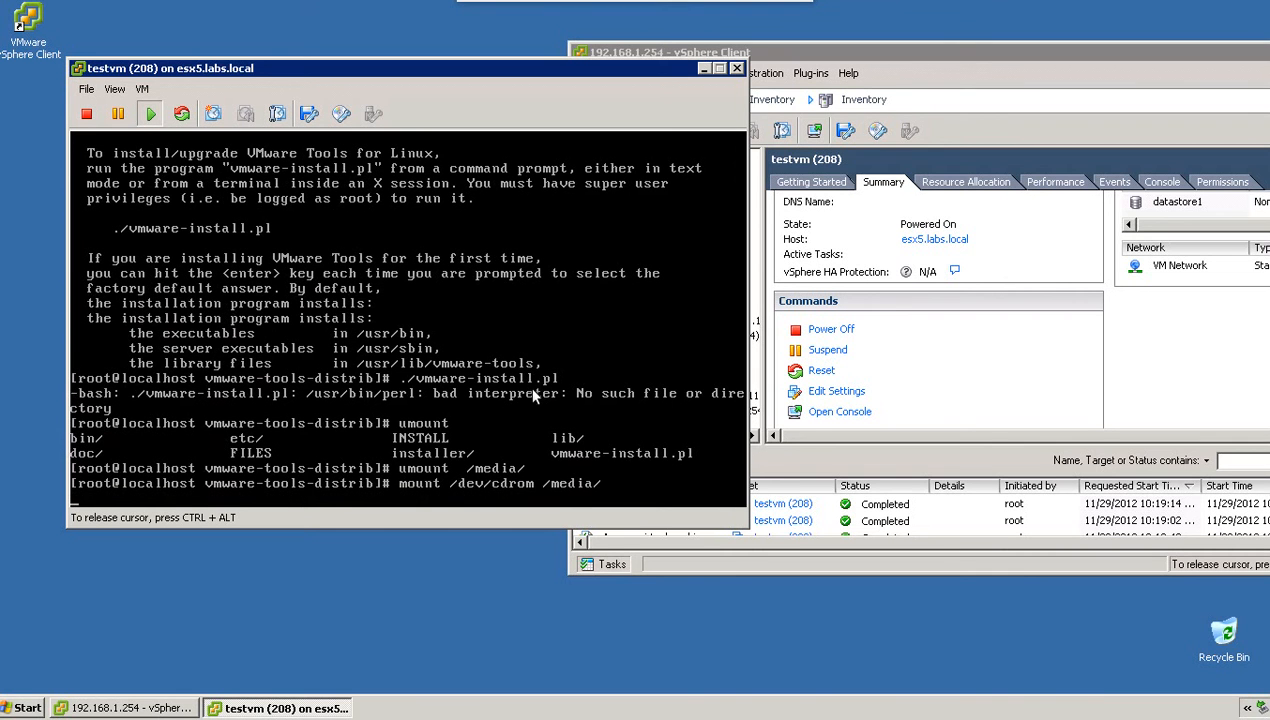
- Change to the /etc/yum.repos.d/ directory and list its repo files
text(cd)
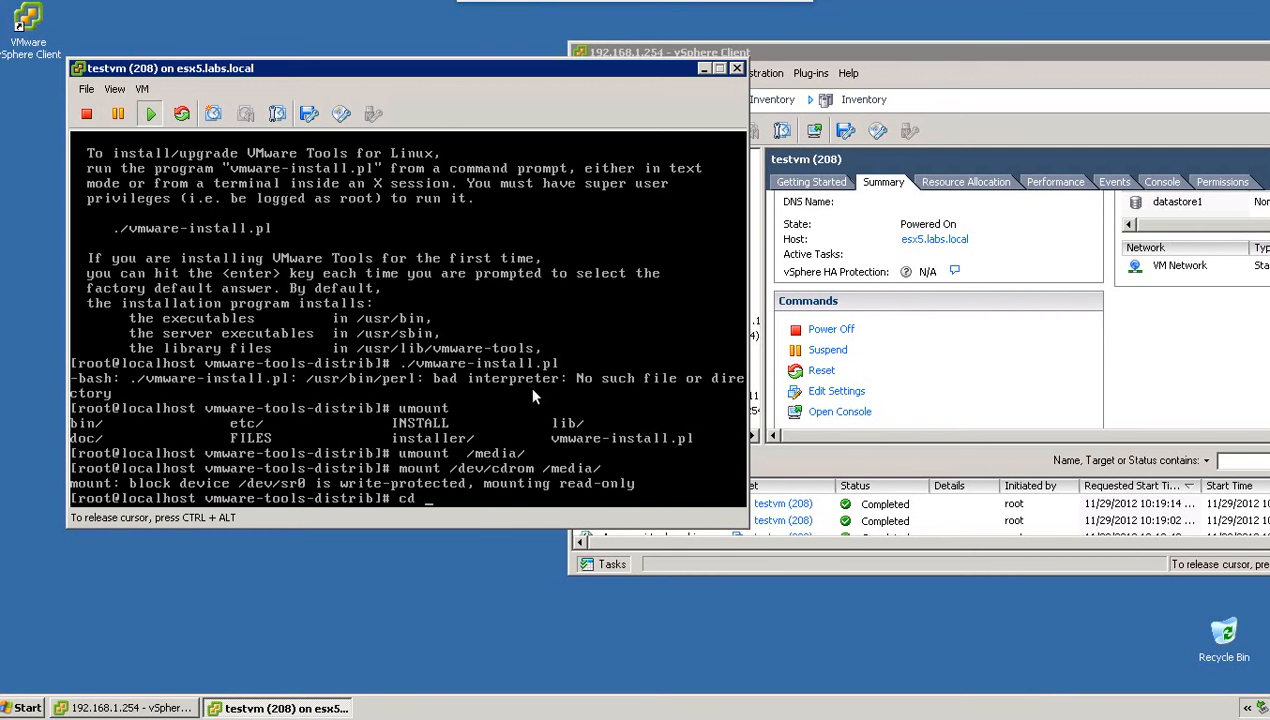
text(/etc/yum.r)
key(Tab)
text(C)
key(Tab)
key(Tab)
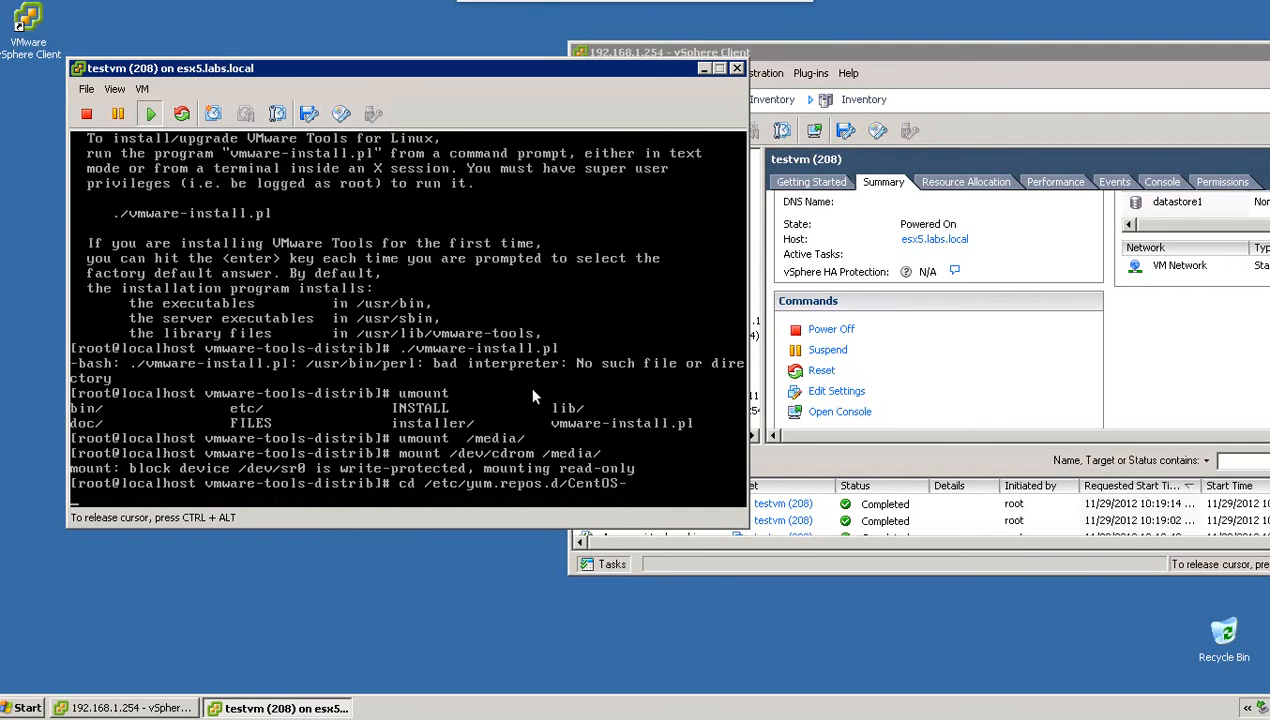
key(Return)
key(Up)
key(BackSpace)
key(BackSpace)
key(BackSpace)
key(BackSpace)
key(BackSpace)
key(BackSpace)
key(BackSpace)
key(Return)
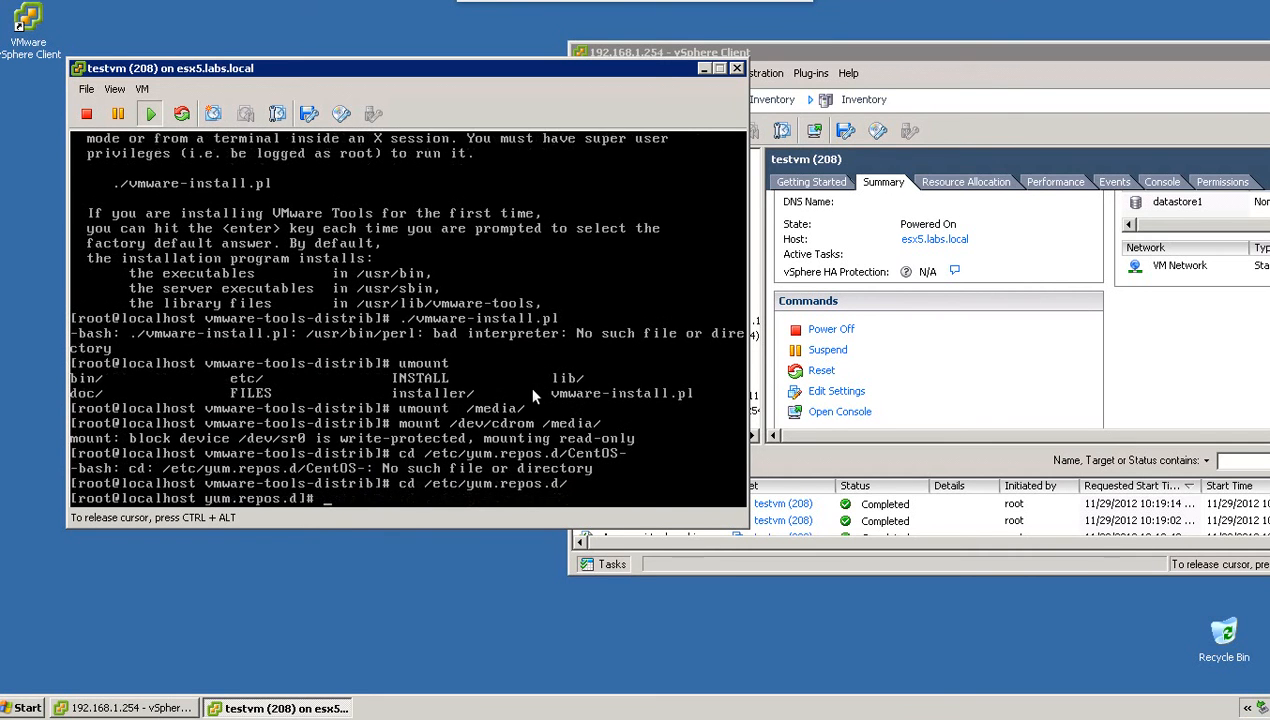
text(ls)
key(Return)
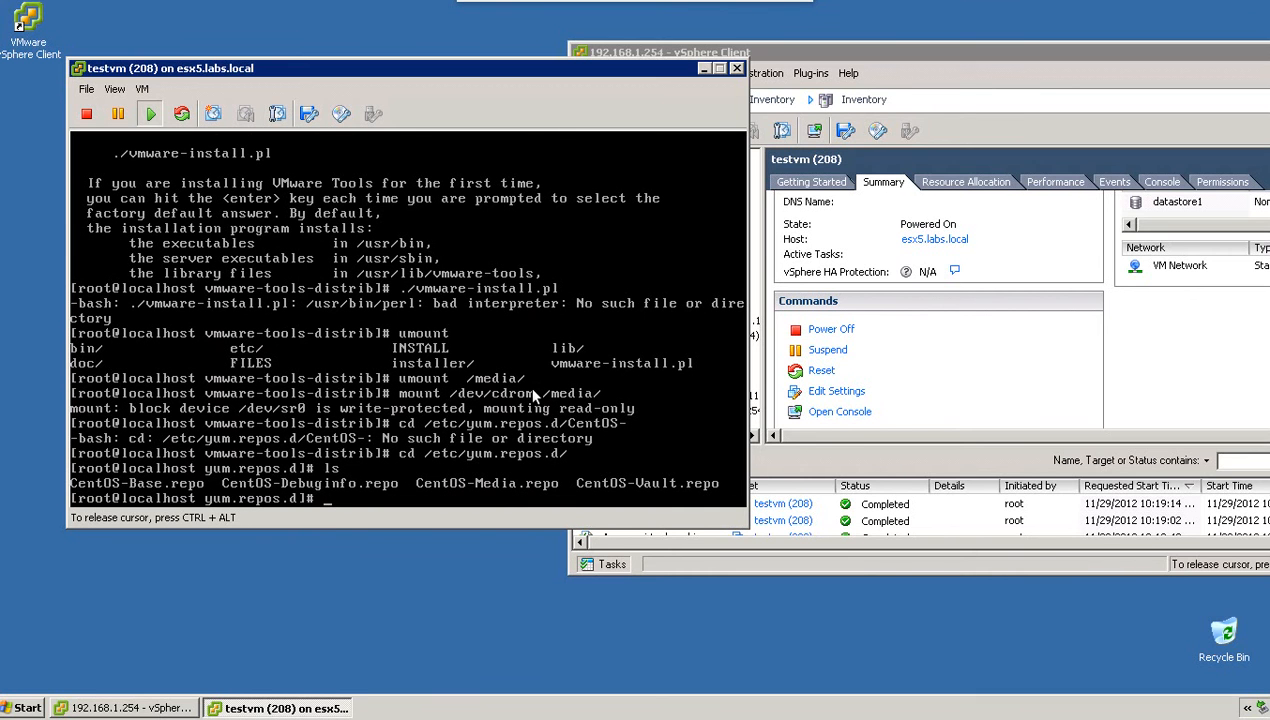
- Create a directory named disabled in yum.repos.d and move all the repo files into it
text(mkdir disabled)
key(Return)
text(mv * disabled/)
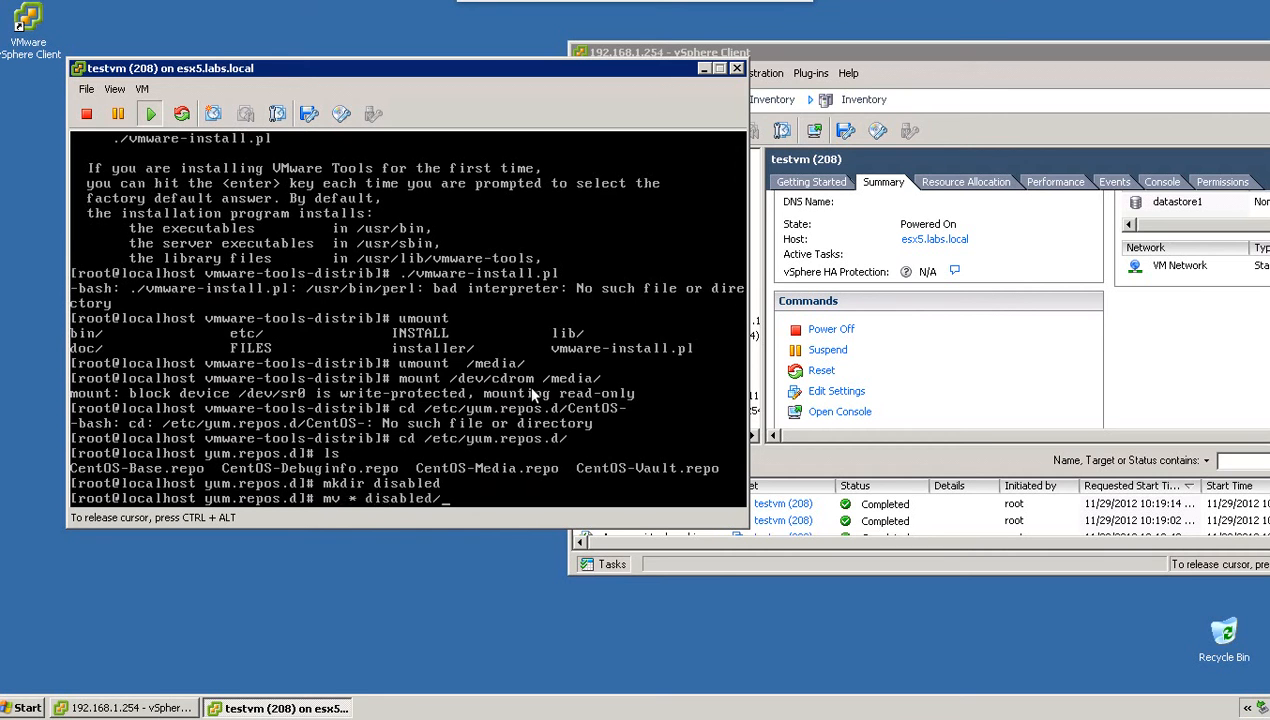
key(Return)
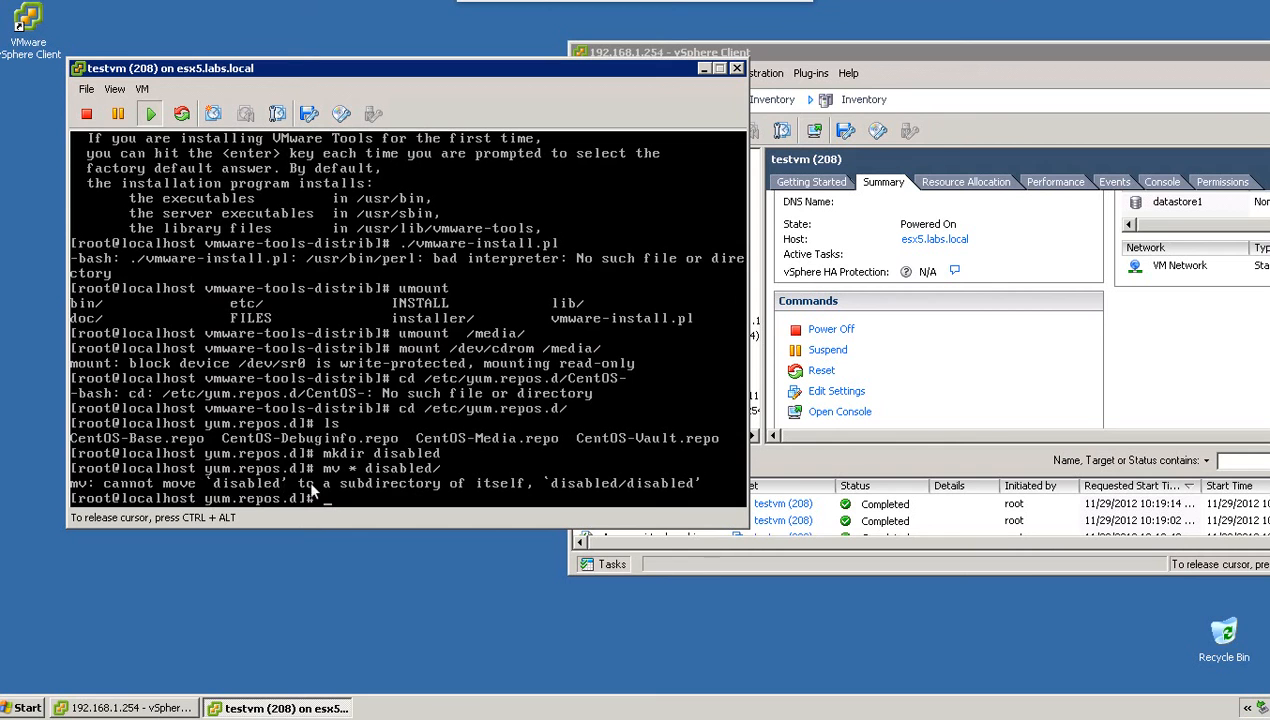
- Move CentOS-Media.repo from the disabled directory back into /etc/yum.repos.d
text(mv disabled/CentOS-Media.repo disabled/)
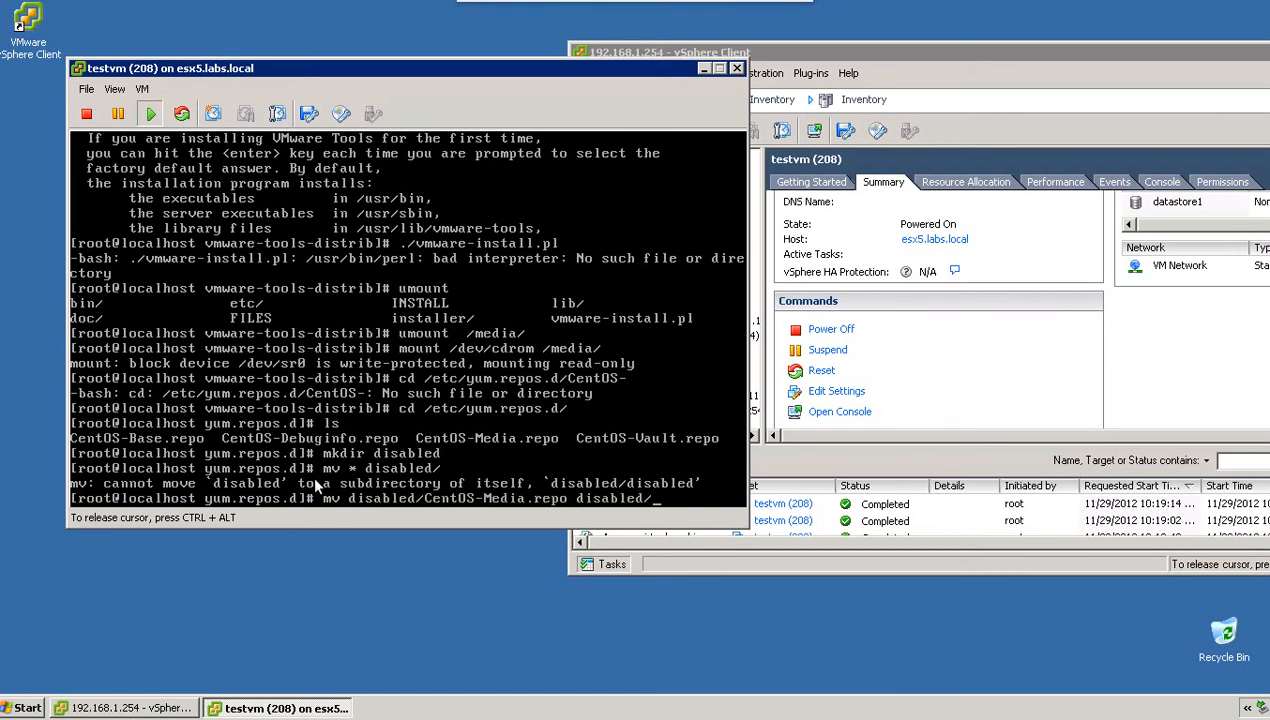
key(BackSpace)
key(BackSpace)
key(BackSpace)
key(BackSpace)
key(BackSpace)
key(BackSpace)
key(BackSpace)
key(BackSpace)
key(BackSpace)
text(.)
key(Return)
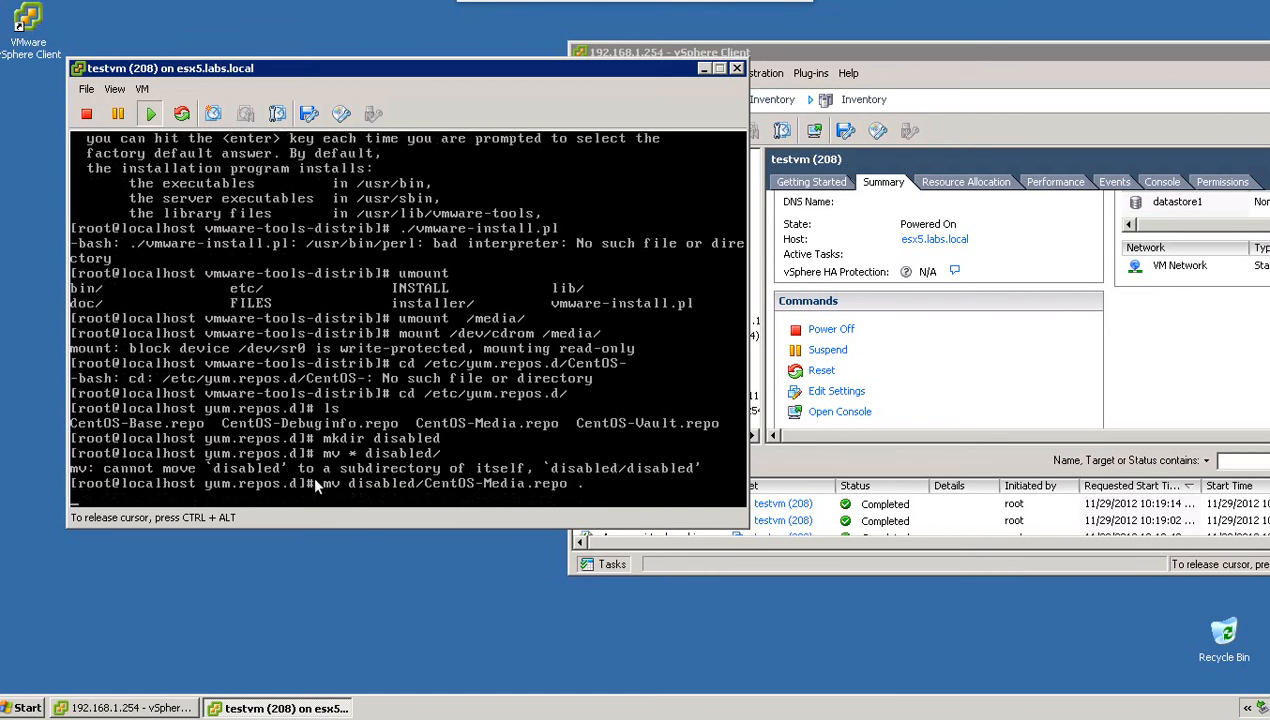
- Open CentOS-Media.repo for editing, using vi in place of vim
text(vim CentOS-Media.repo)
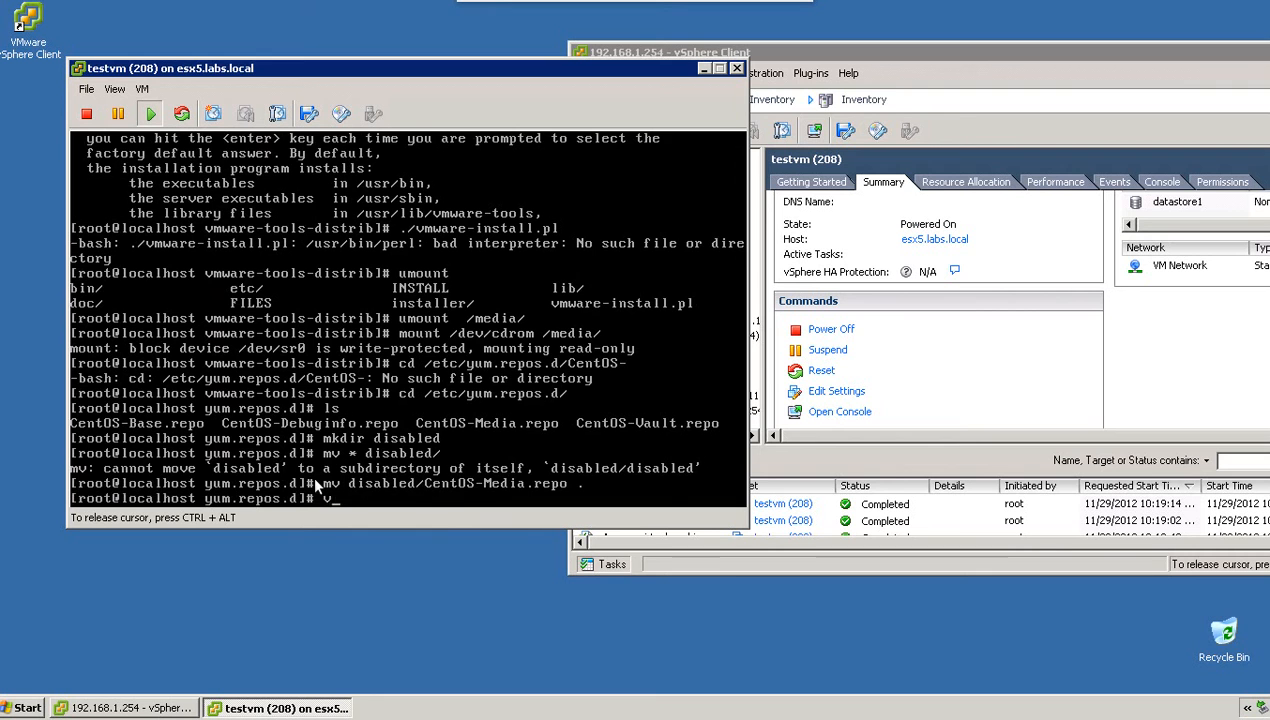
key(Return)
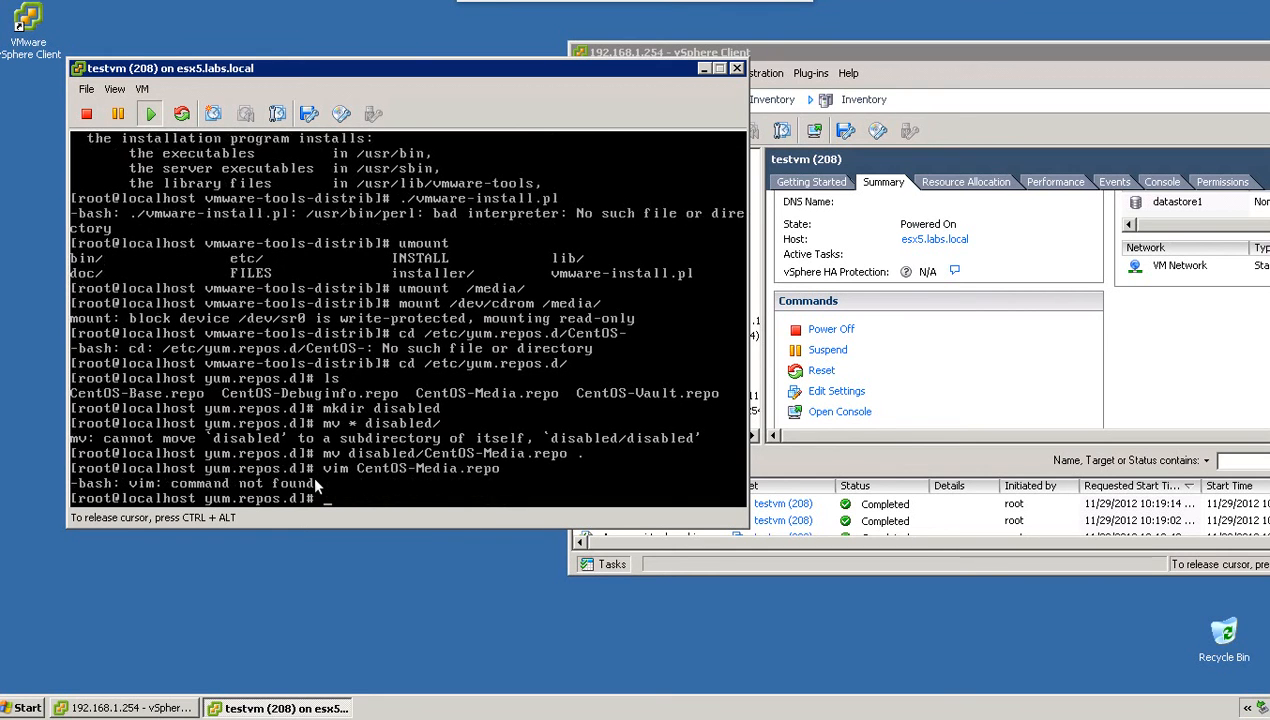
key(Up)
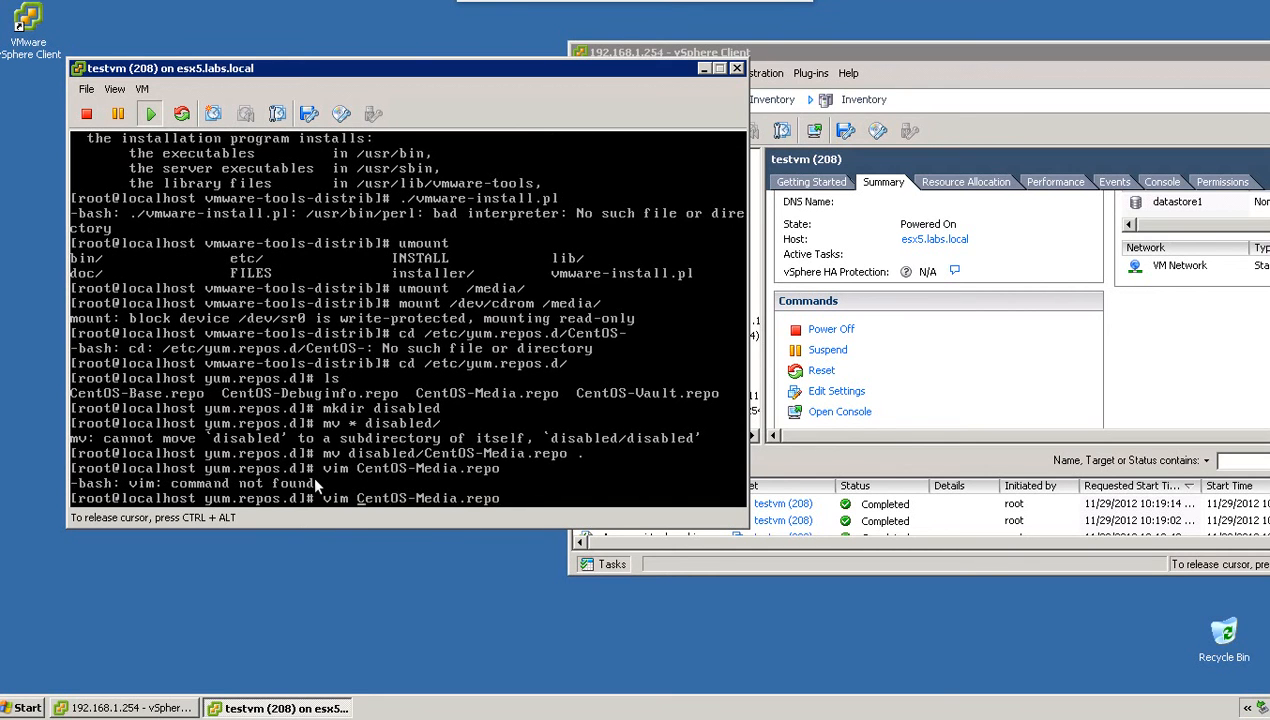
key(Left)
key(BackSpace)
key(Return)
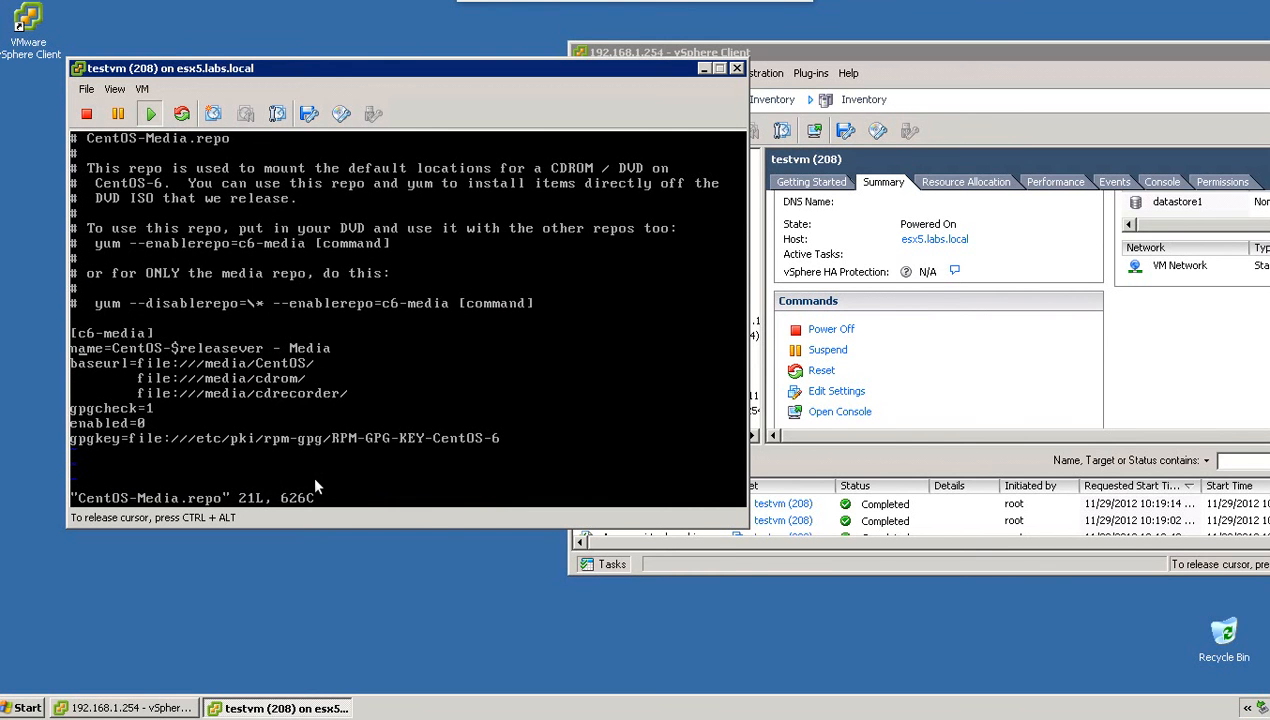
- Set the c6-media baseurl to file:///media/ and delete the extra cdrom and cdrecorder path lines
key(x)
key(x)
key(x)
key(x)
key(x)
key(x)
key(x)
key(j)
key(d)
key(d)
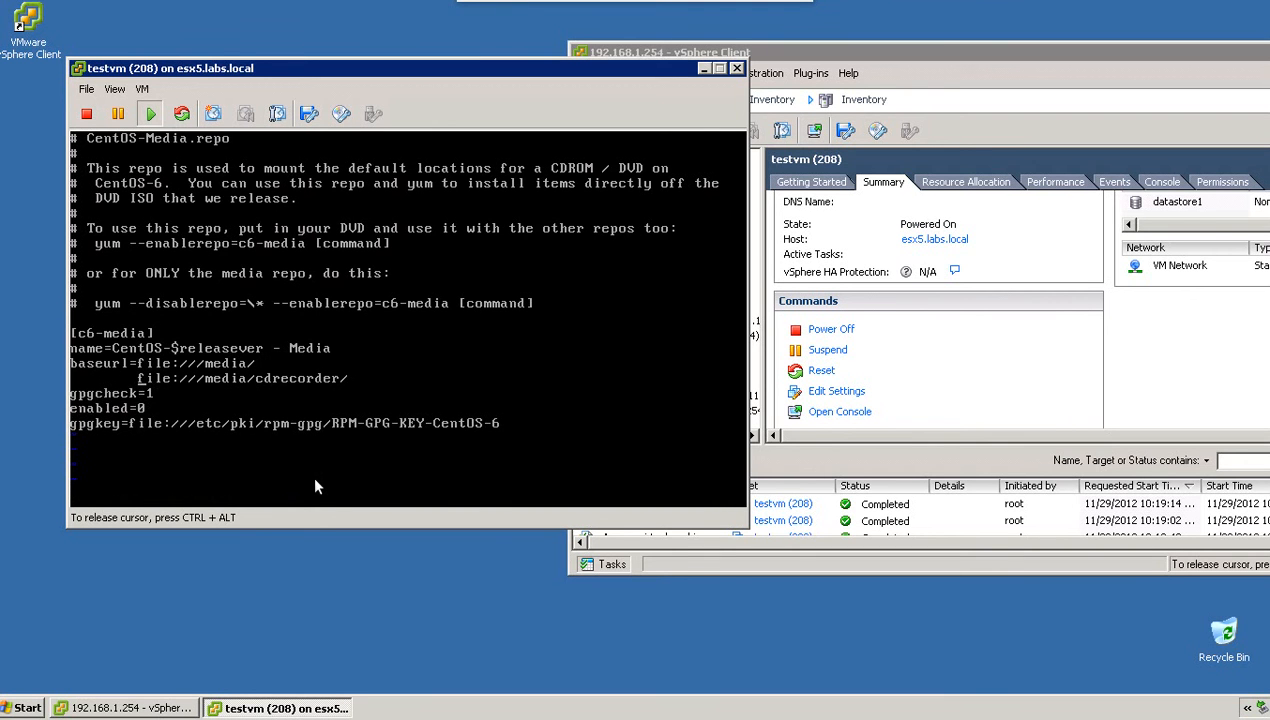
key(d)
key(d)
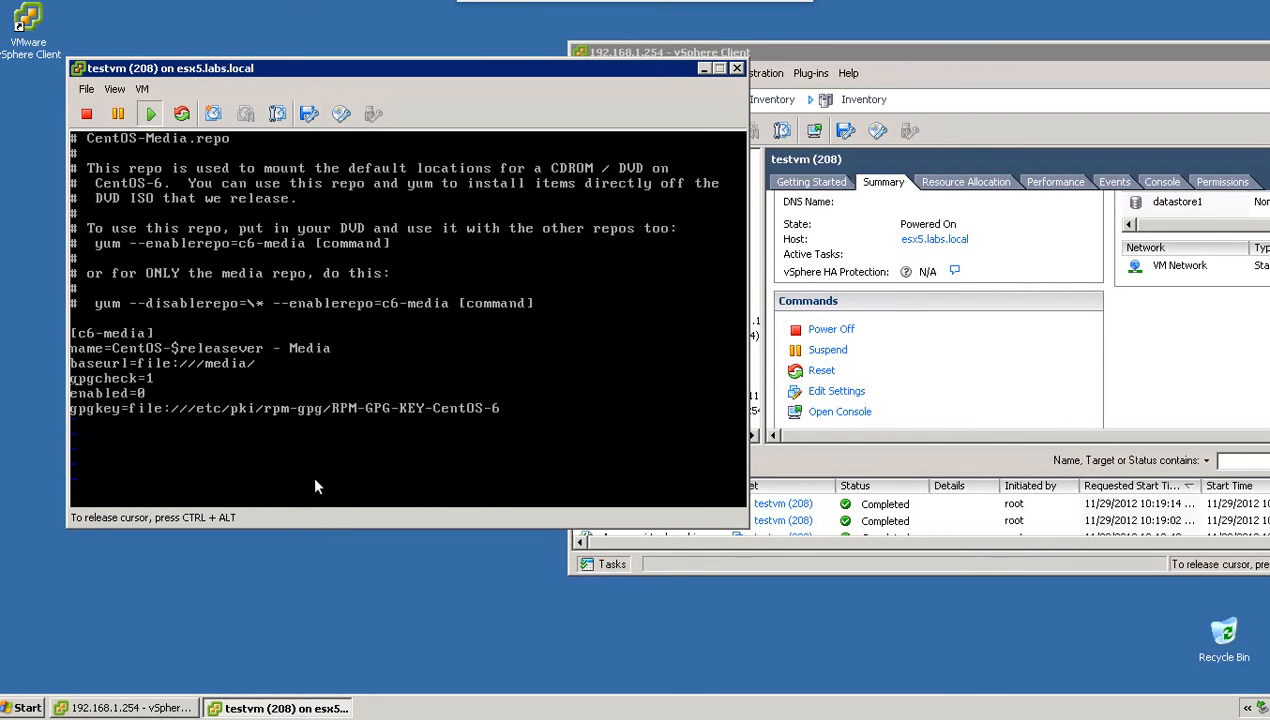
- Set enabled=1 for the c6-media repo, then save CentOS-Media.repo and quit the editor
key(l)
key(A)
key(BackSpace)
text(1)
key(Escape)
text(:wq)
key(Return)
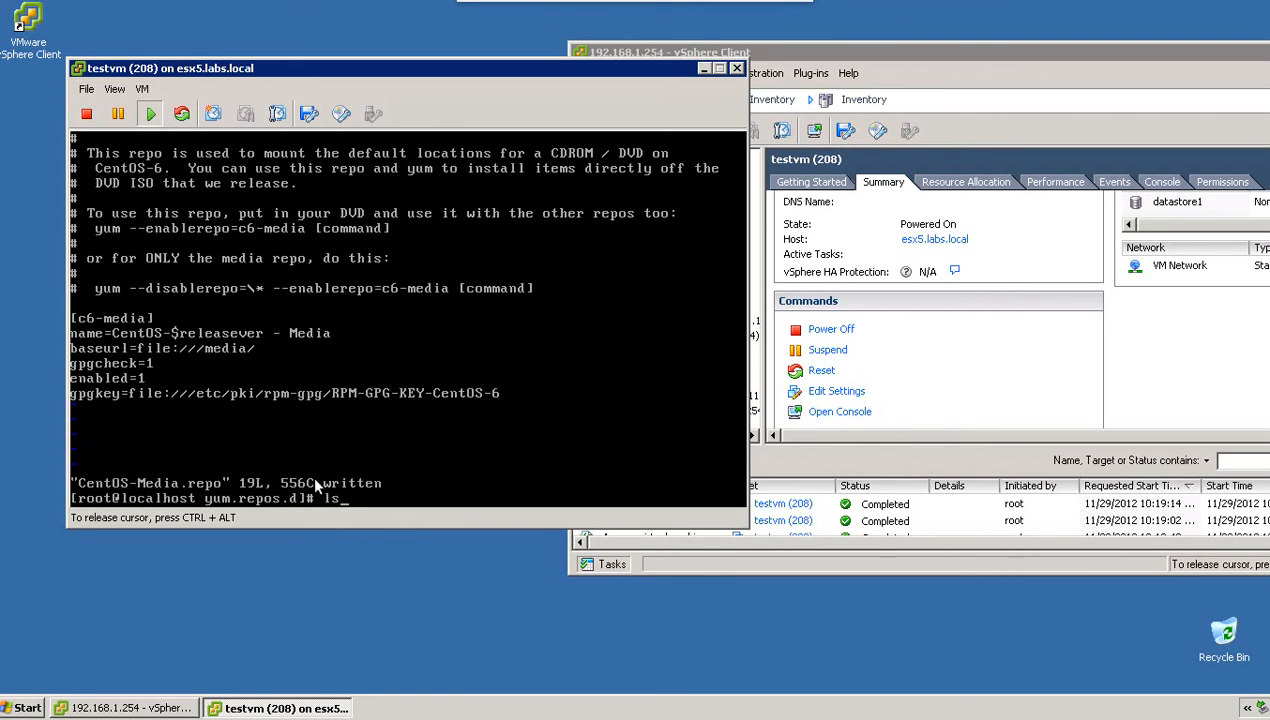
- List the contents of the repo directory and print the working directory path
text(ls)
key(Return)
text(pwd)
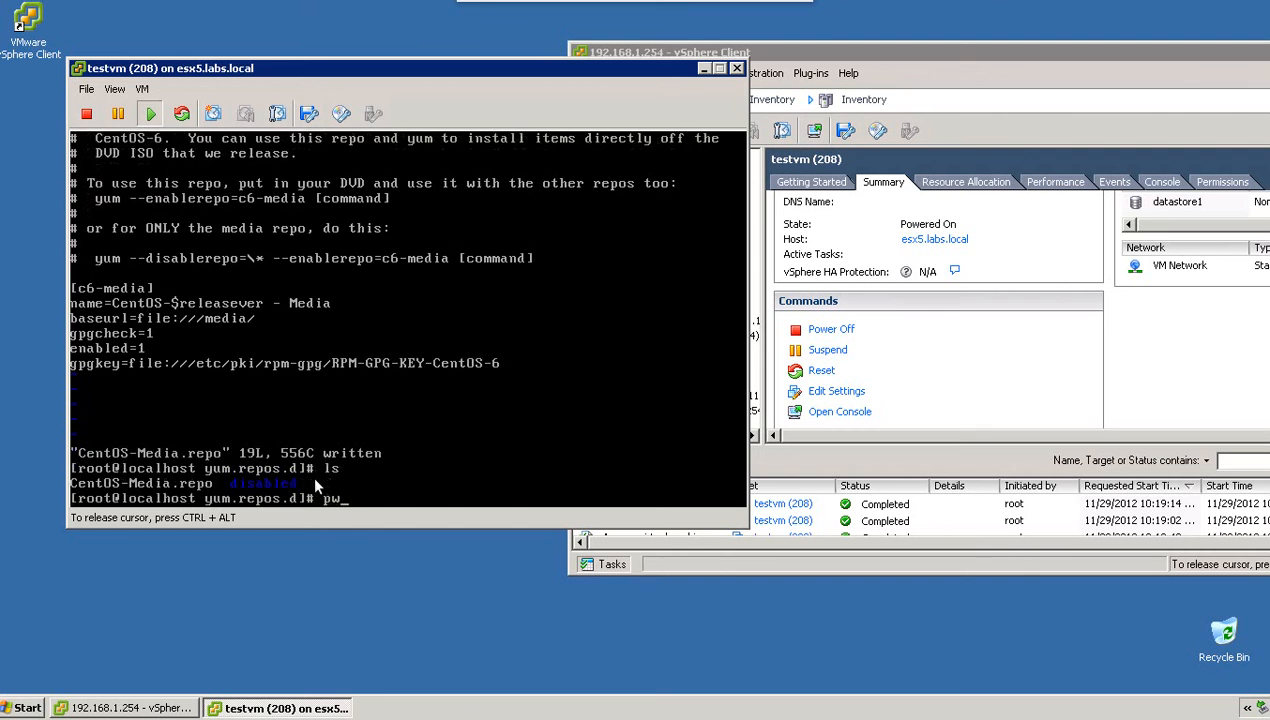
key(Return)
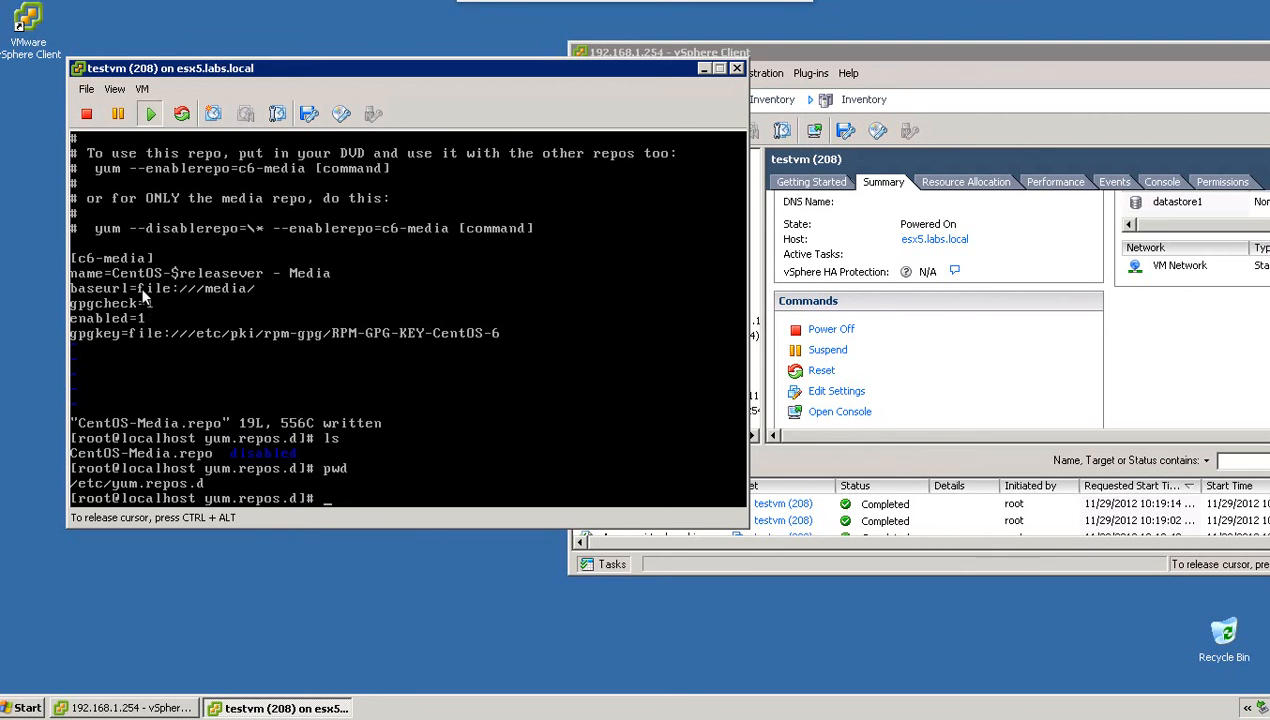
- Install perl and vim with yum, accepting the package transaction and the CentOS 6 GPG key import
text(yum install perl)
text(vim)
key(Return)
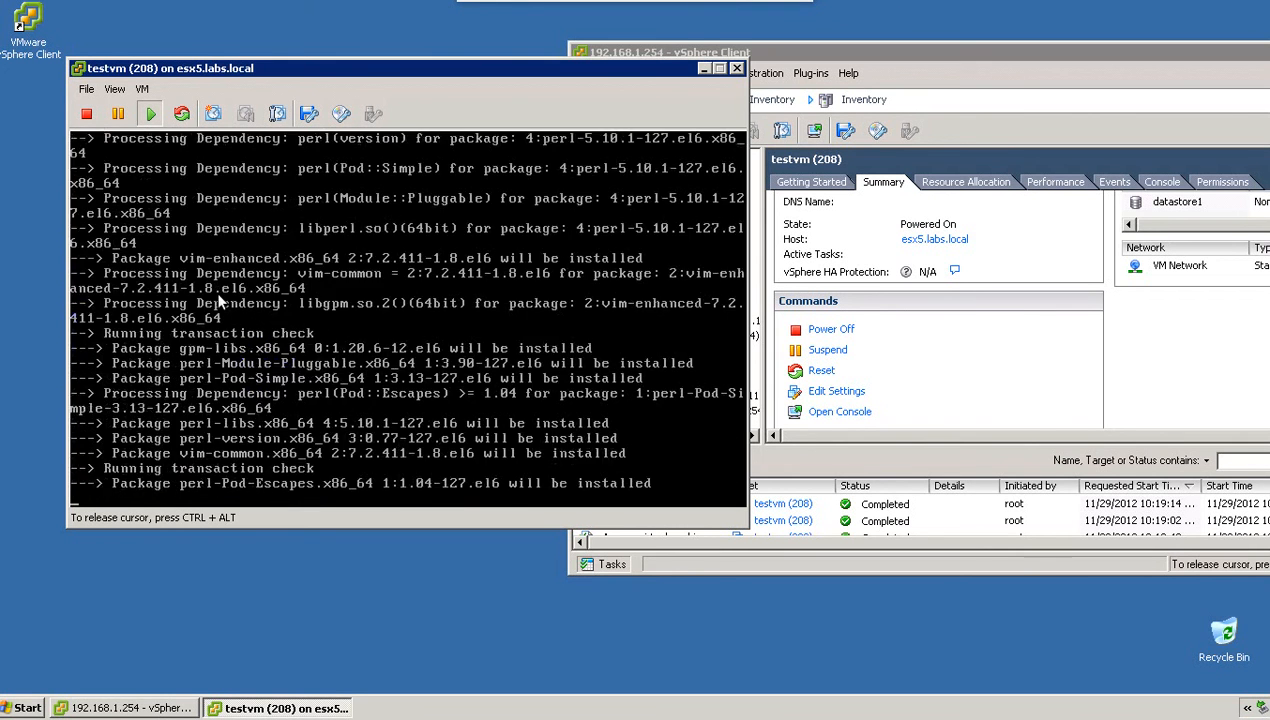
text(y)
key(Return)
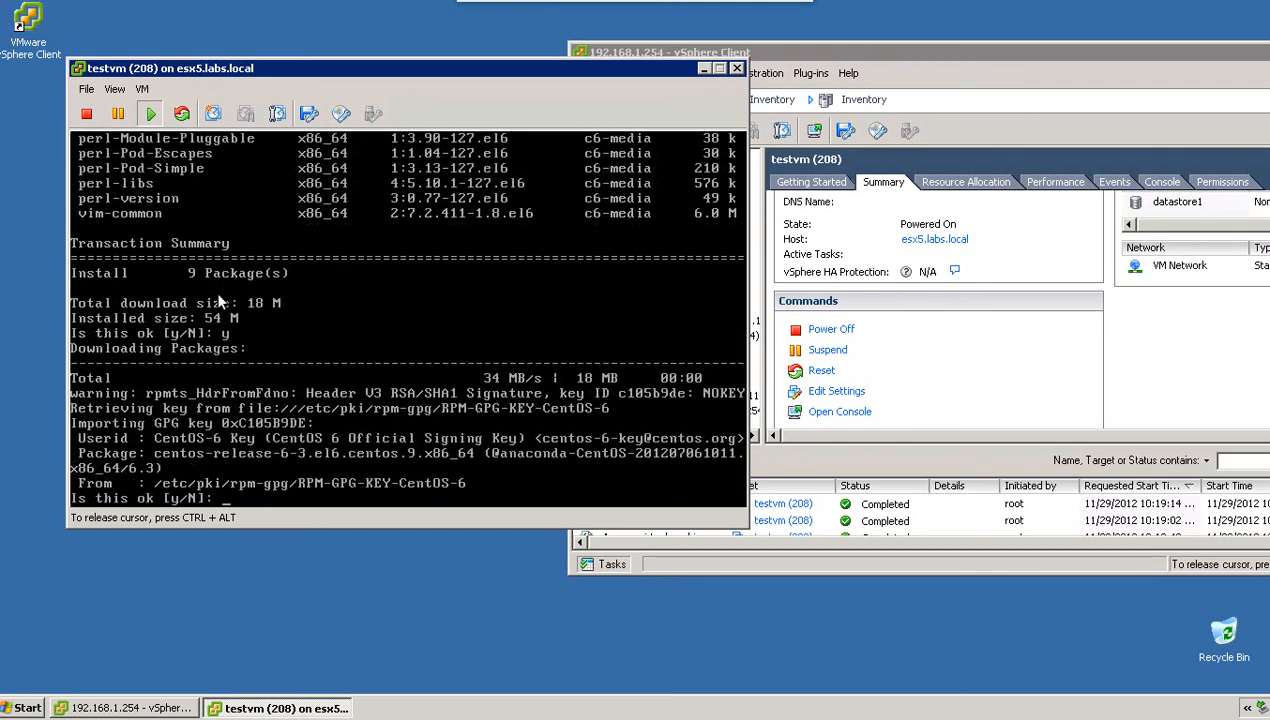
text(y)
key(Return)
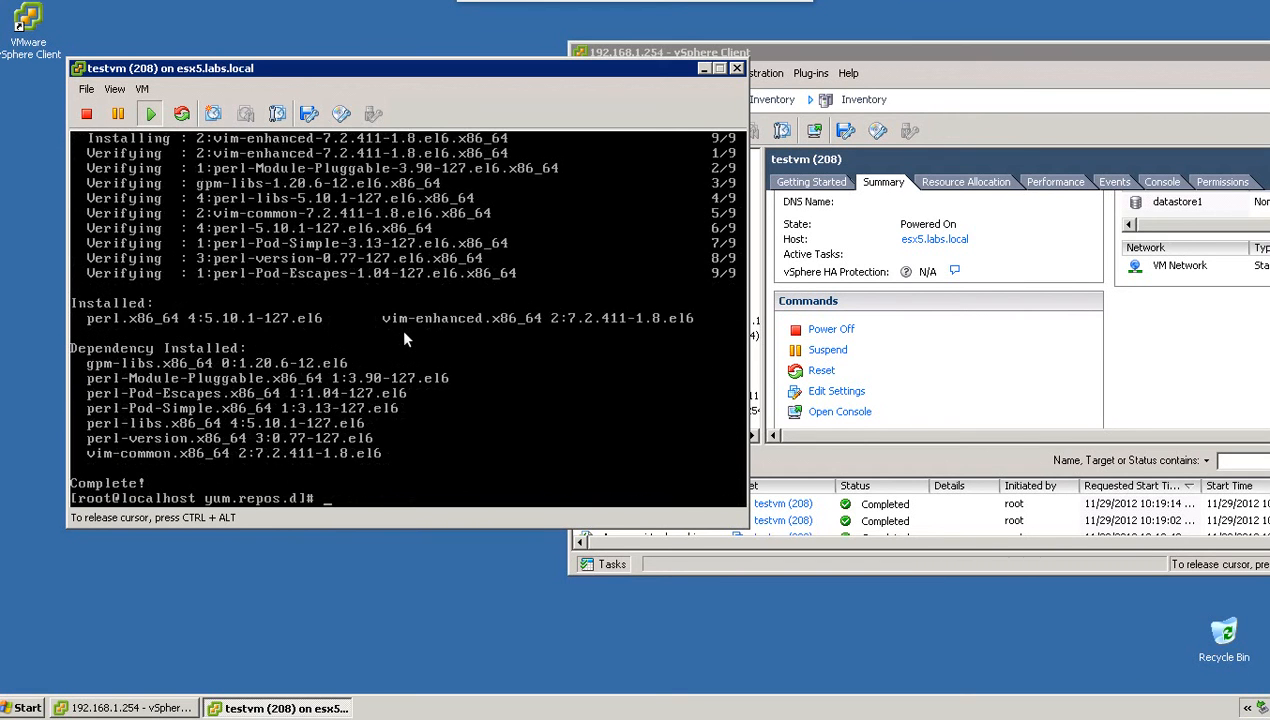
- Change to /tmp/vmware-tools-distrib/ and run the ./vmware-install.pl script
text(cd /tmp/vm)
key(Tab)
key(Return)
text(./)
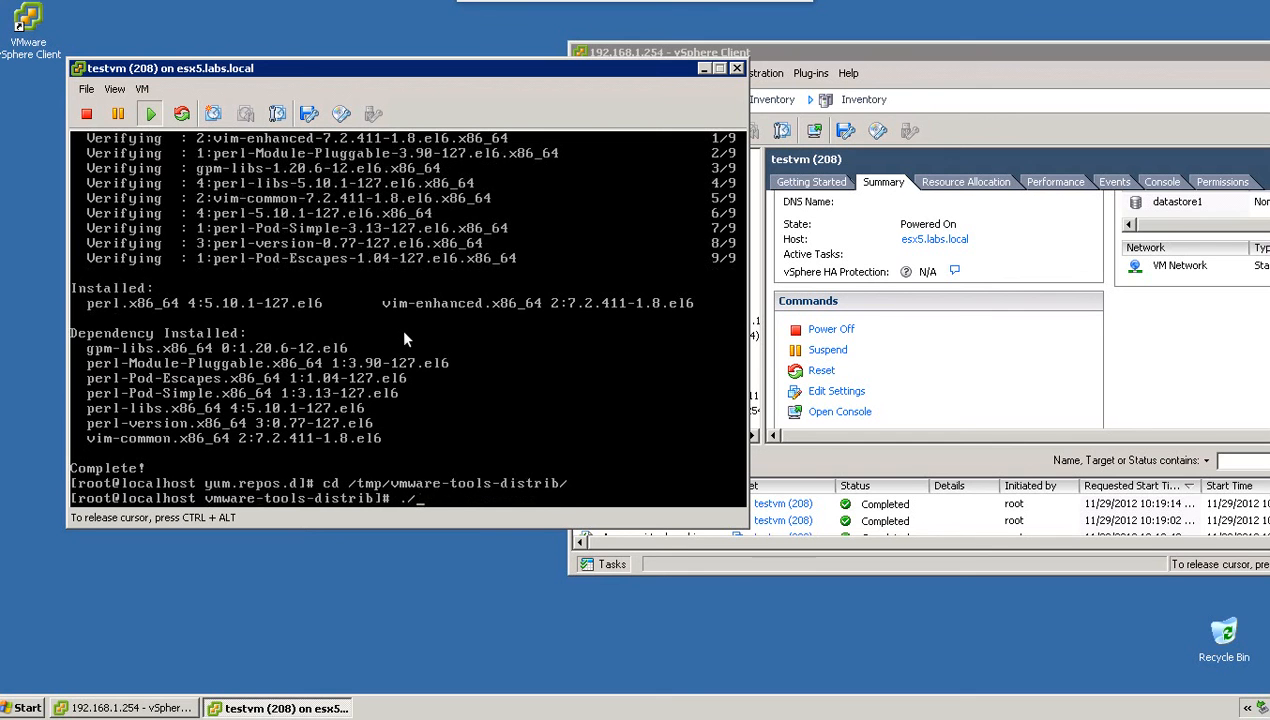
text(v)
key(Tab)
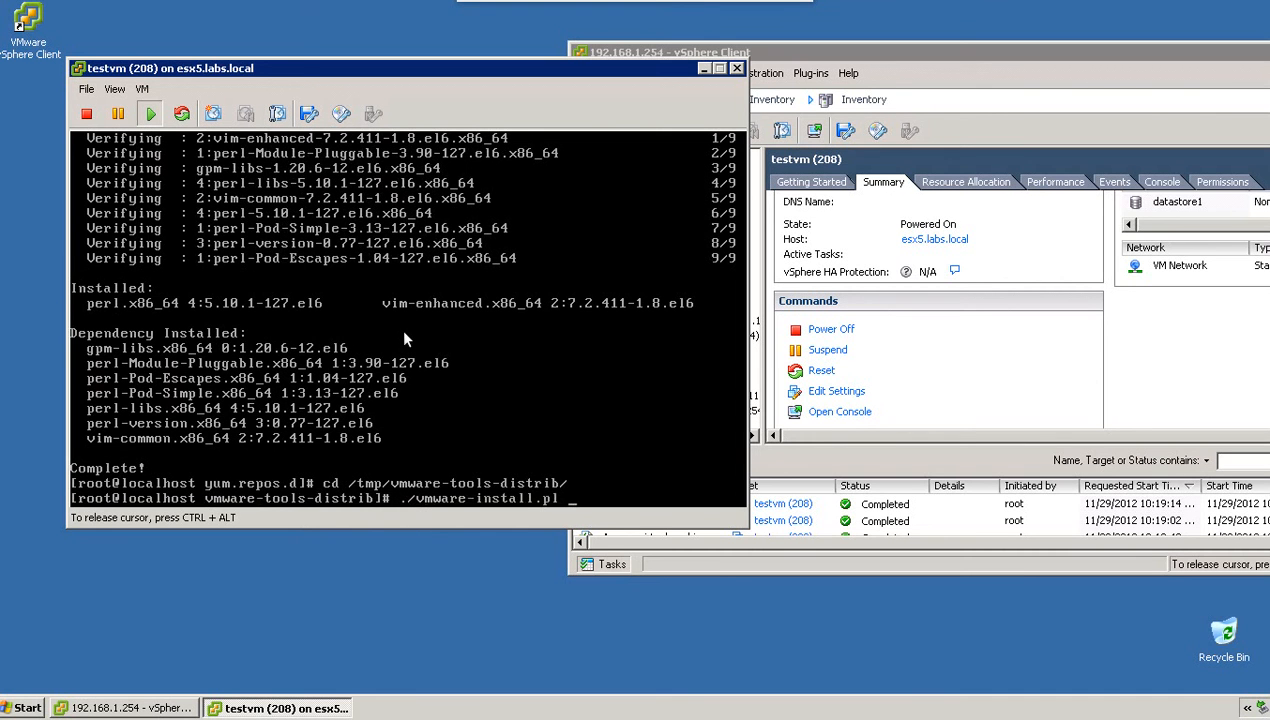
key(Return)
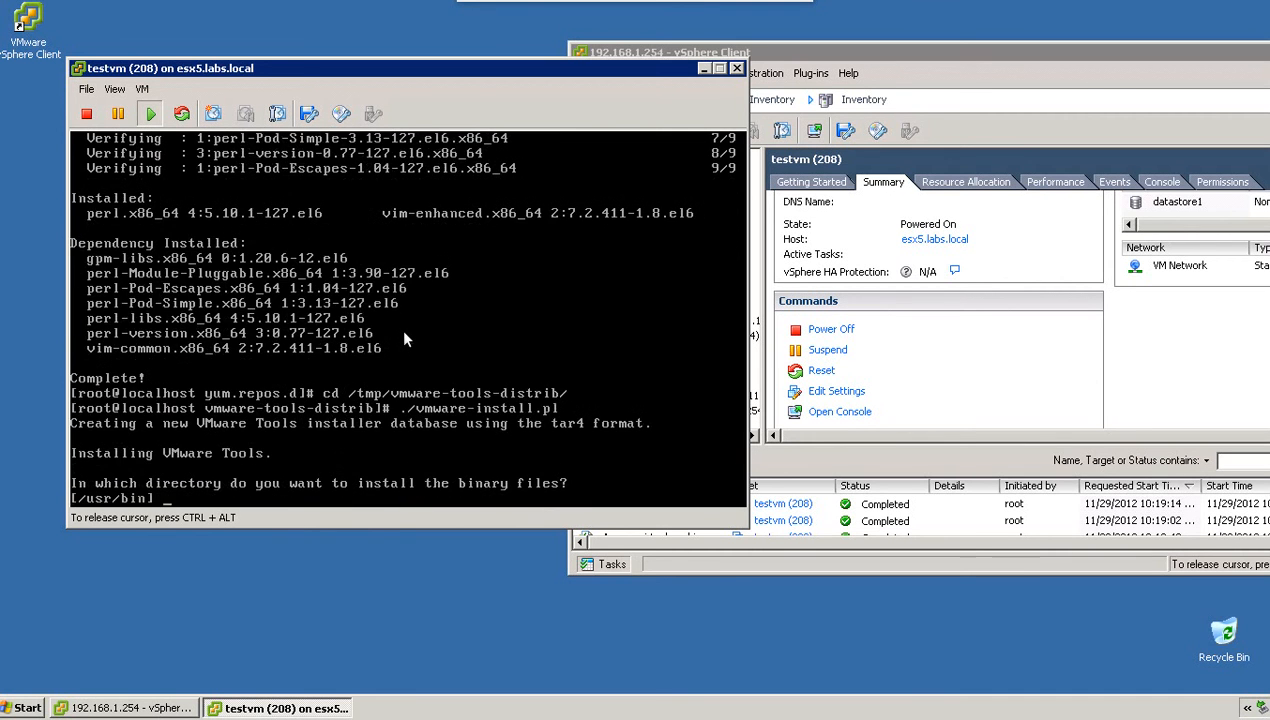
- Accept the installer's default directories and the creation of /usr/lib/vmware-tools, and bring the vSphere Client window to the front
key(Return)
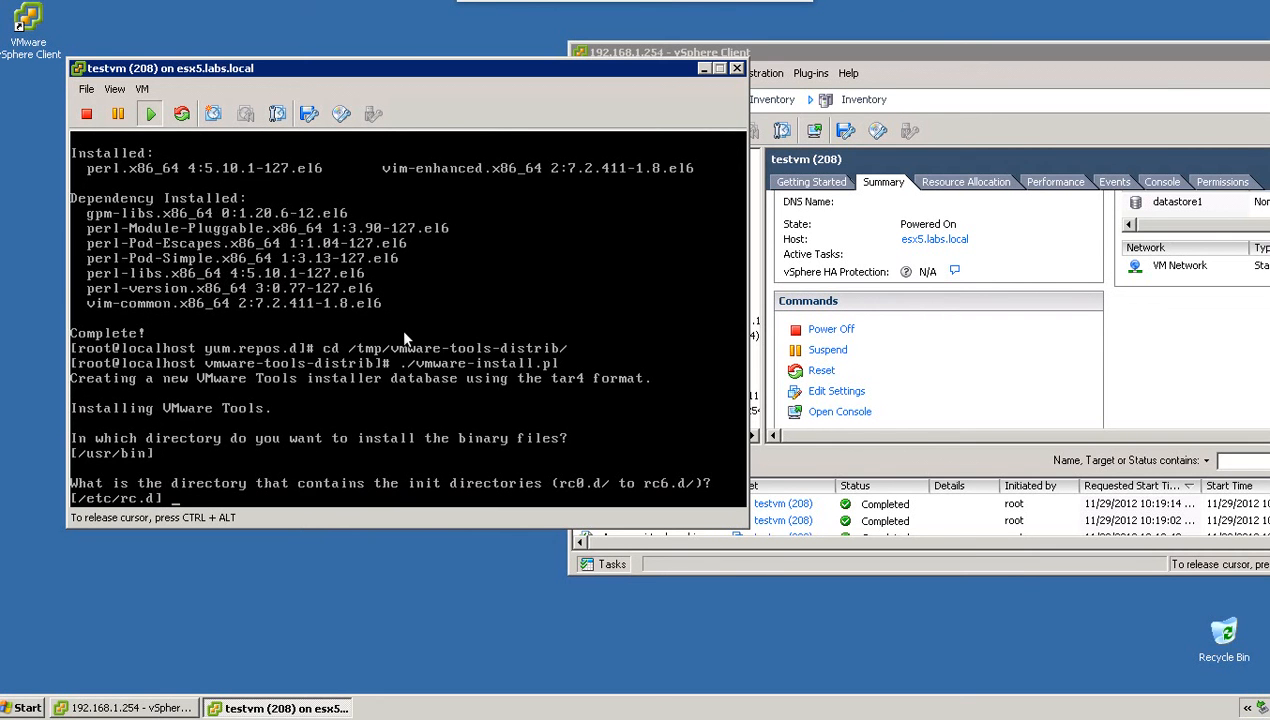
key(Return)
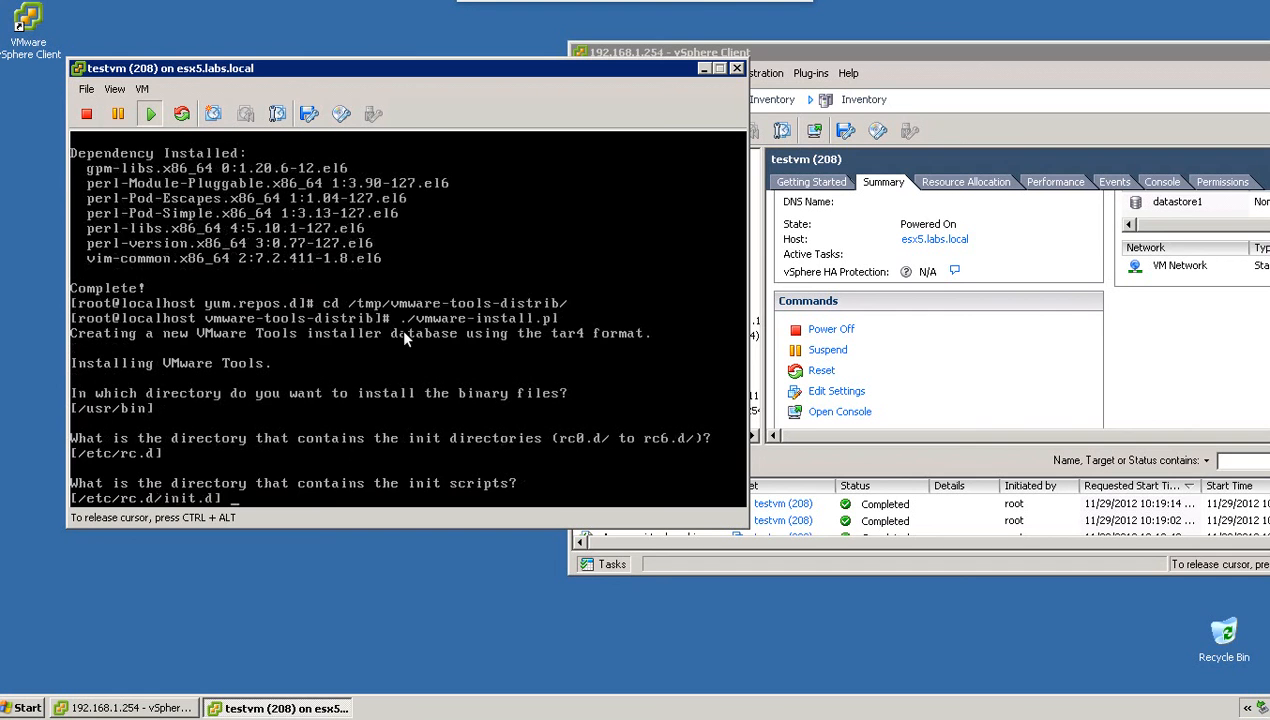
key(Return)
key(Return)
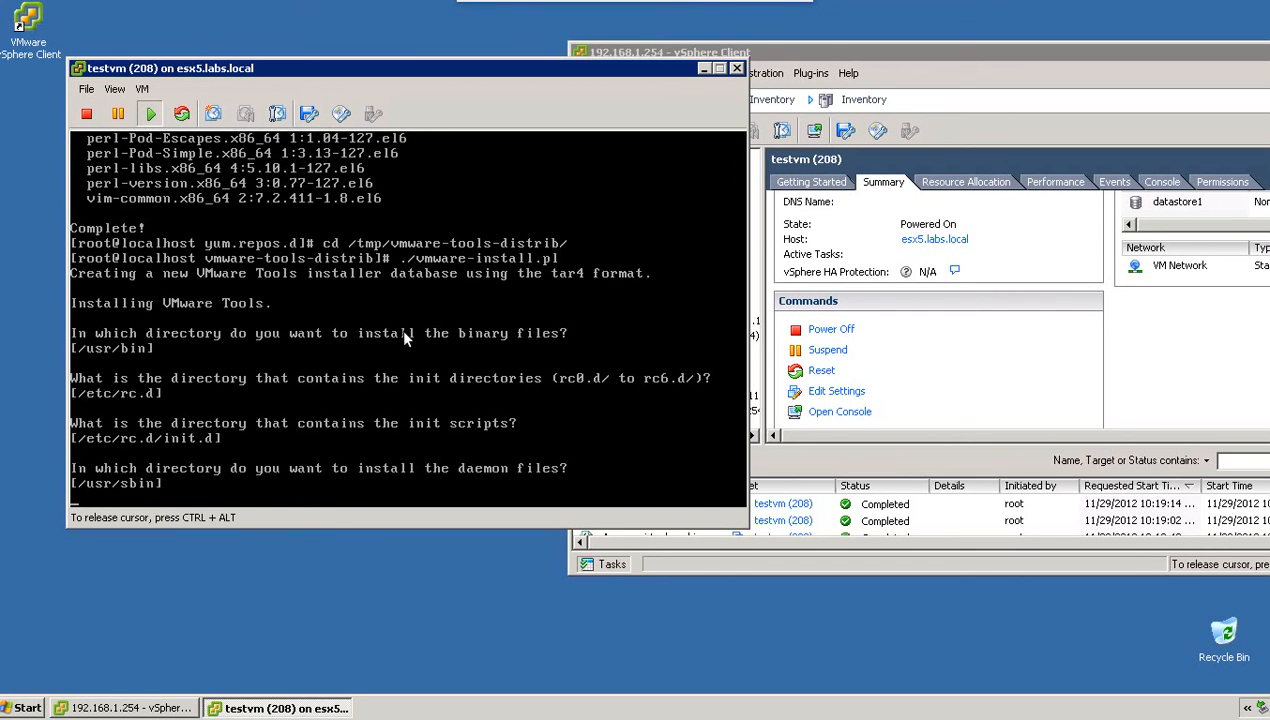
key(Return)
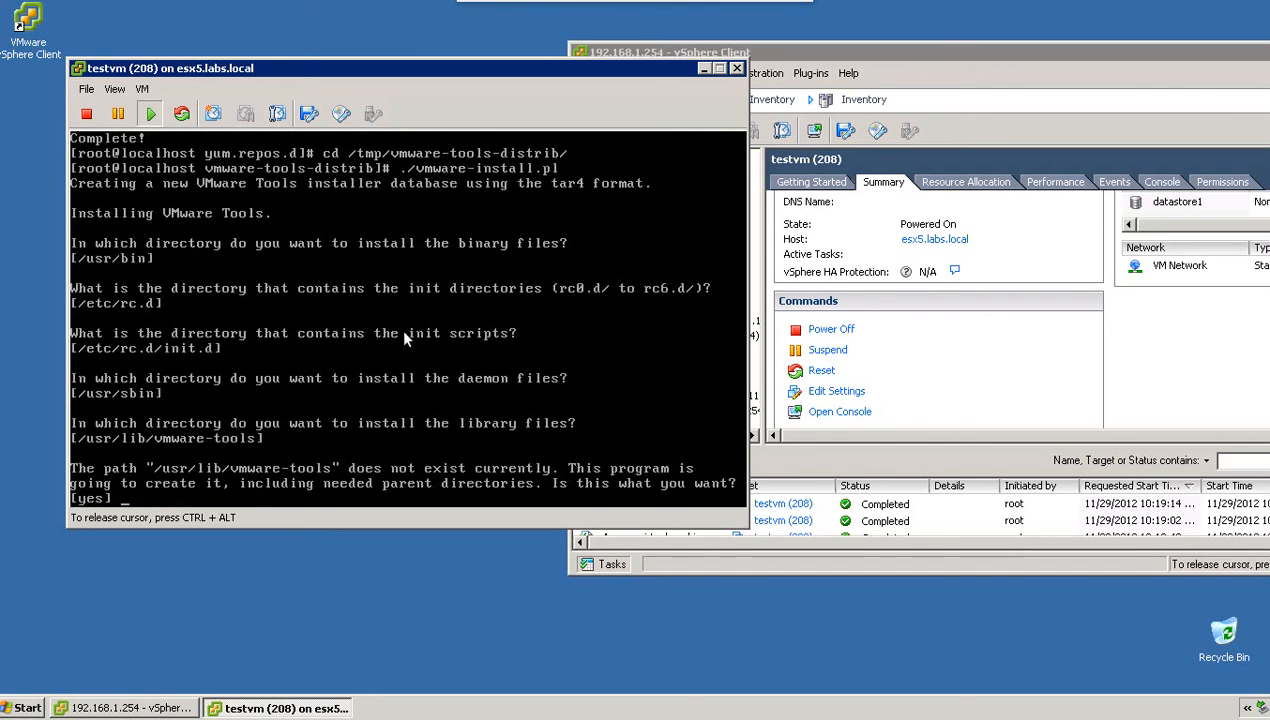
key(Return)
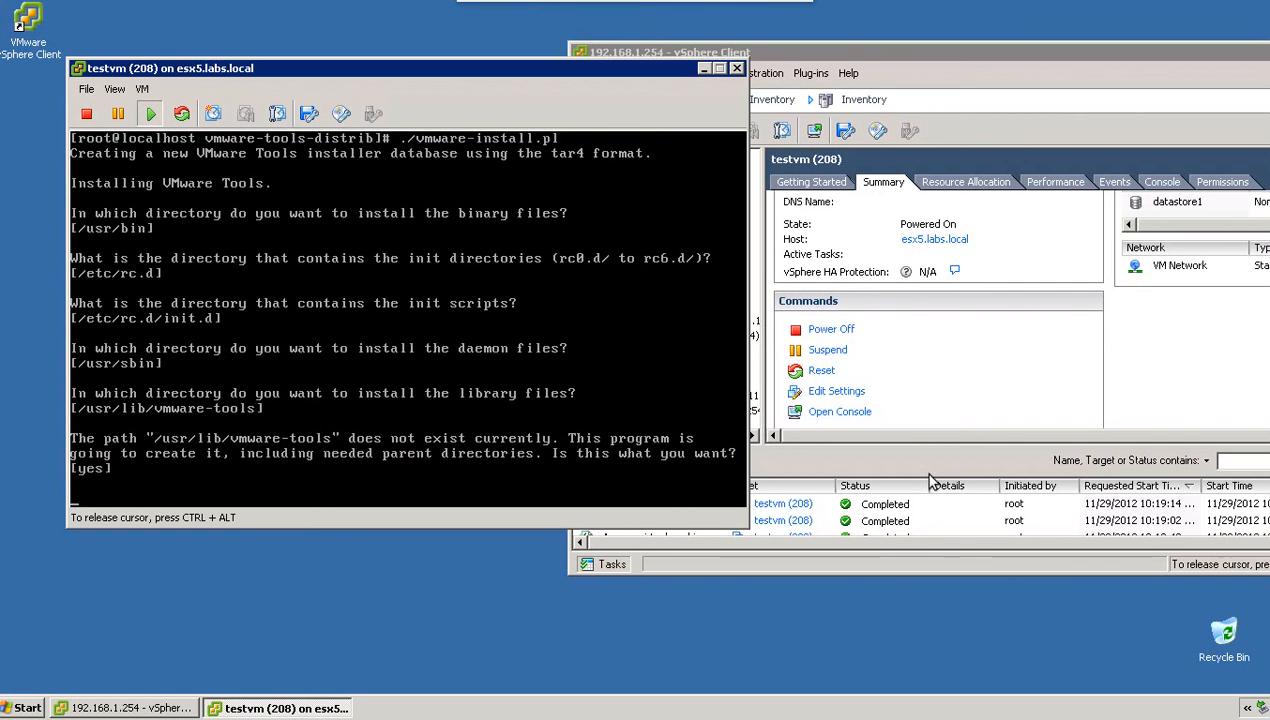
click(893, 571)
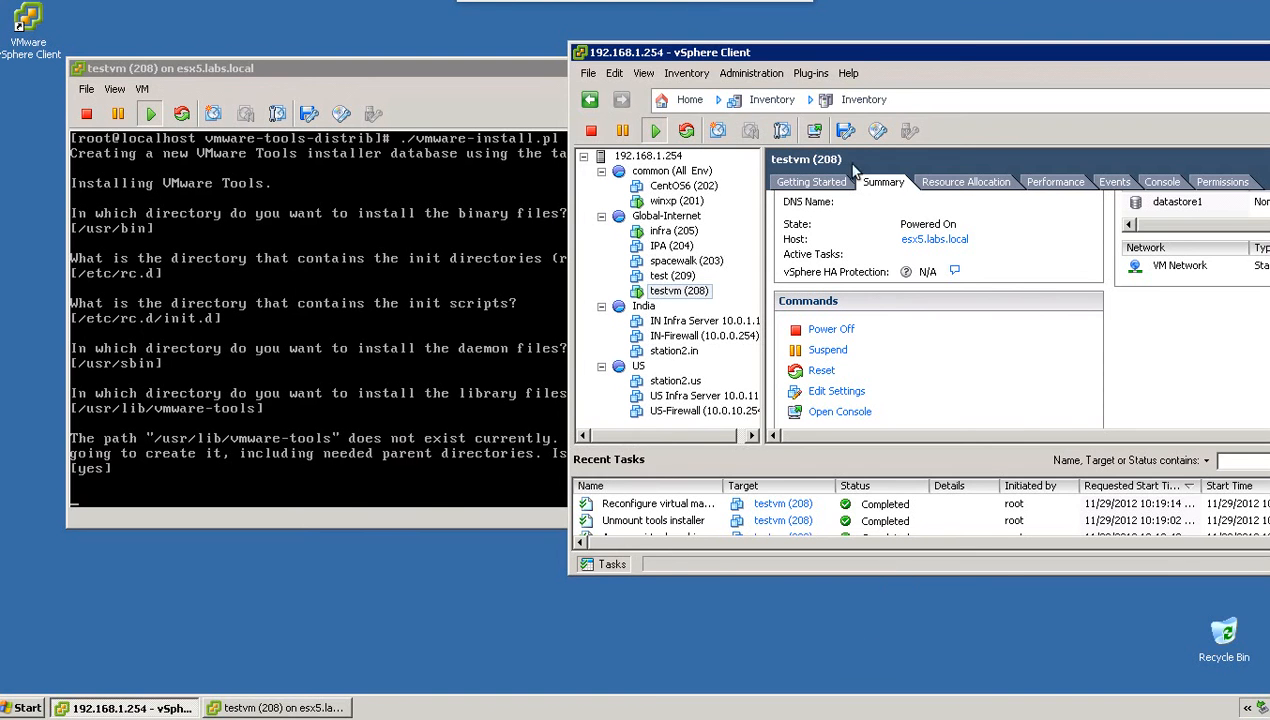
- Arrange the vSphere Client and testvm console side by side, accept the default documentation directory and its creation, and let the installer run vmware-config-tools.pl
drag(860, 52, 784, 78)
scroll(826, 350, up, 3)
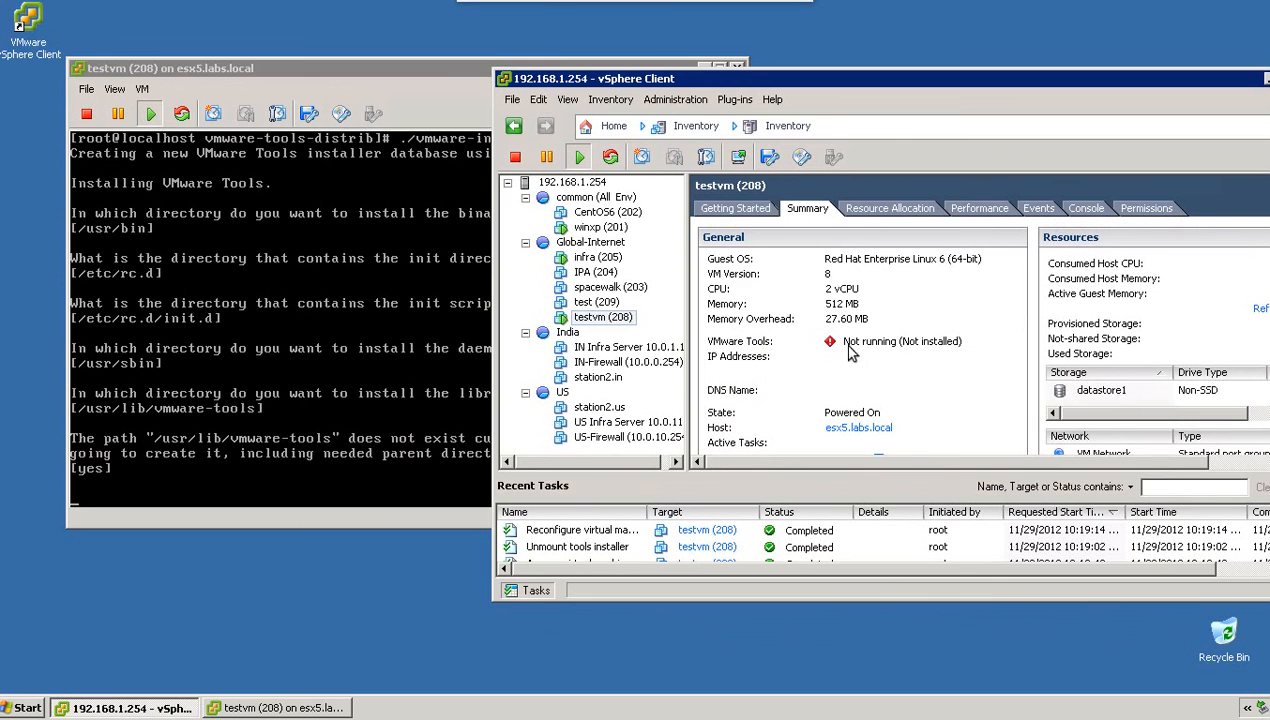
drag(434, 70, 388, 46)
key(Return)
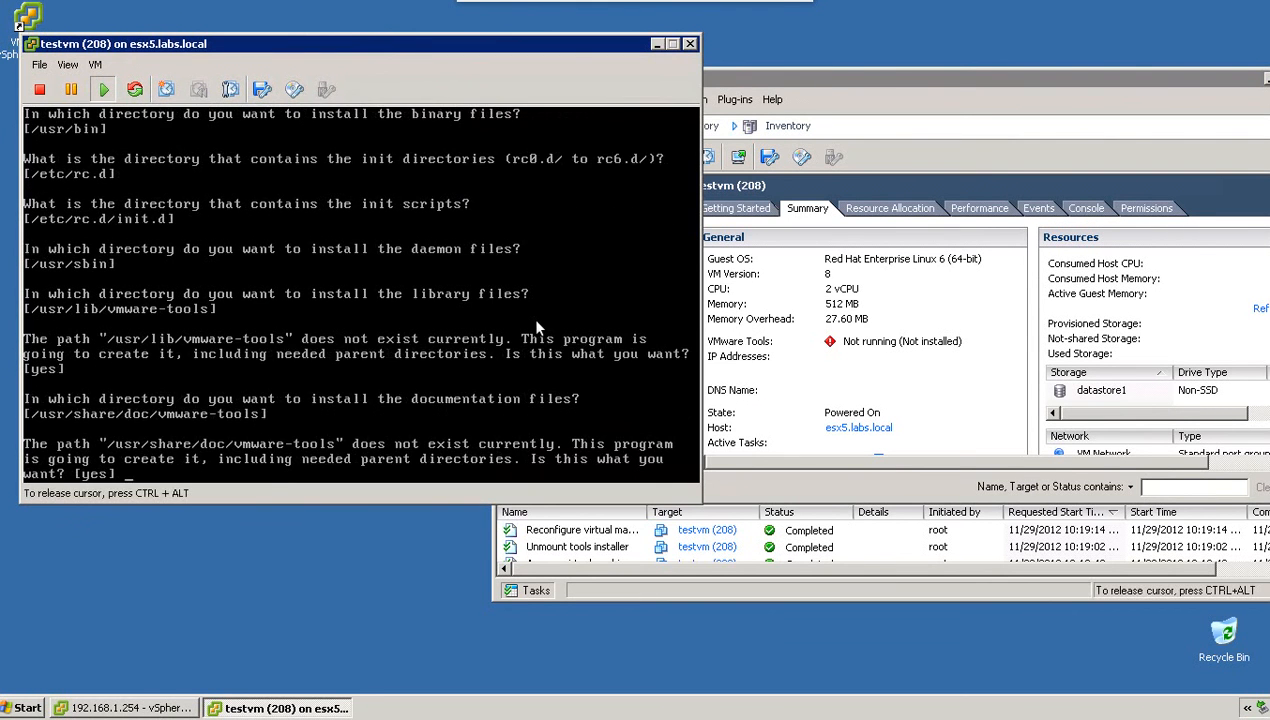
key(Return)
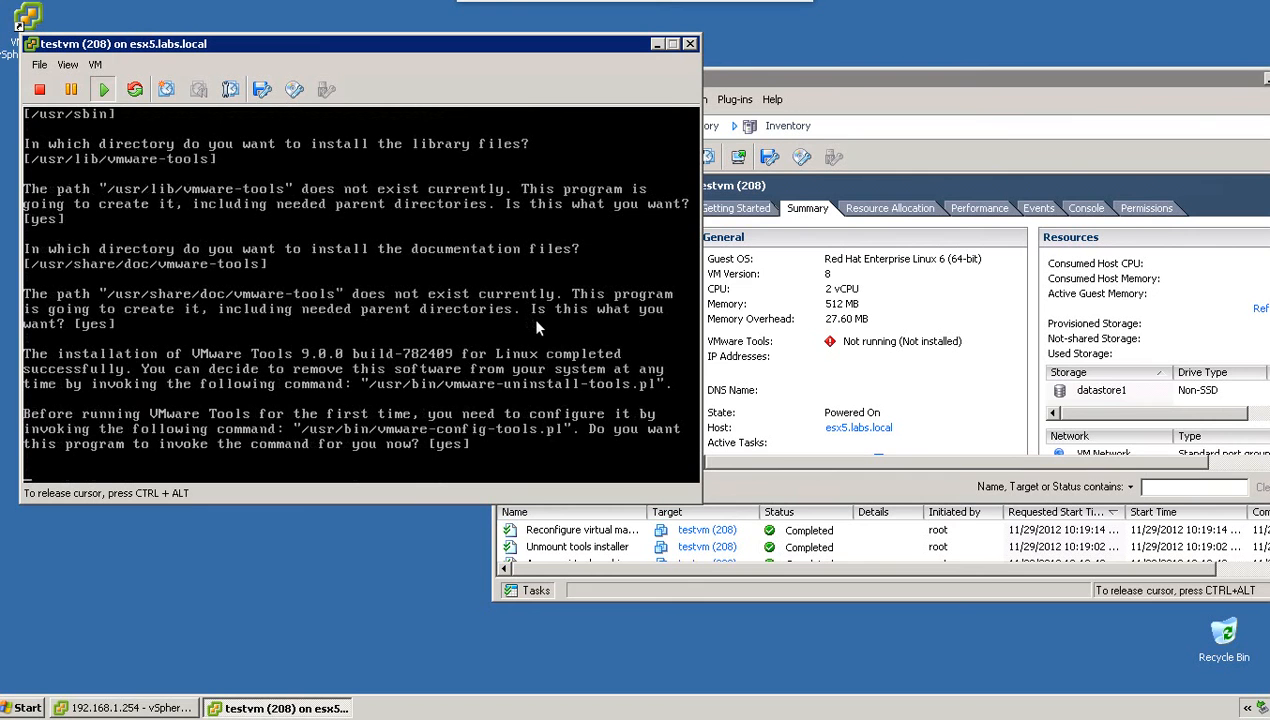
key(Return)
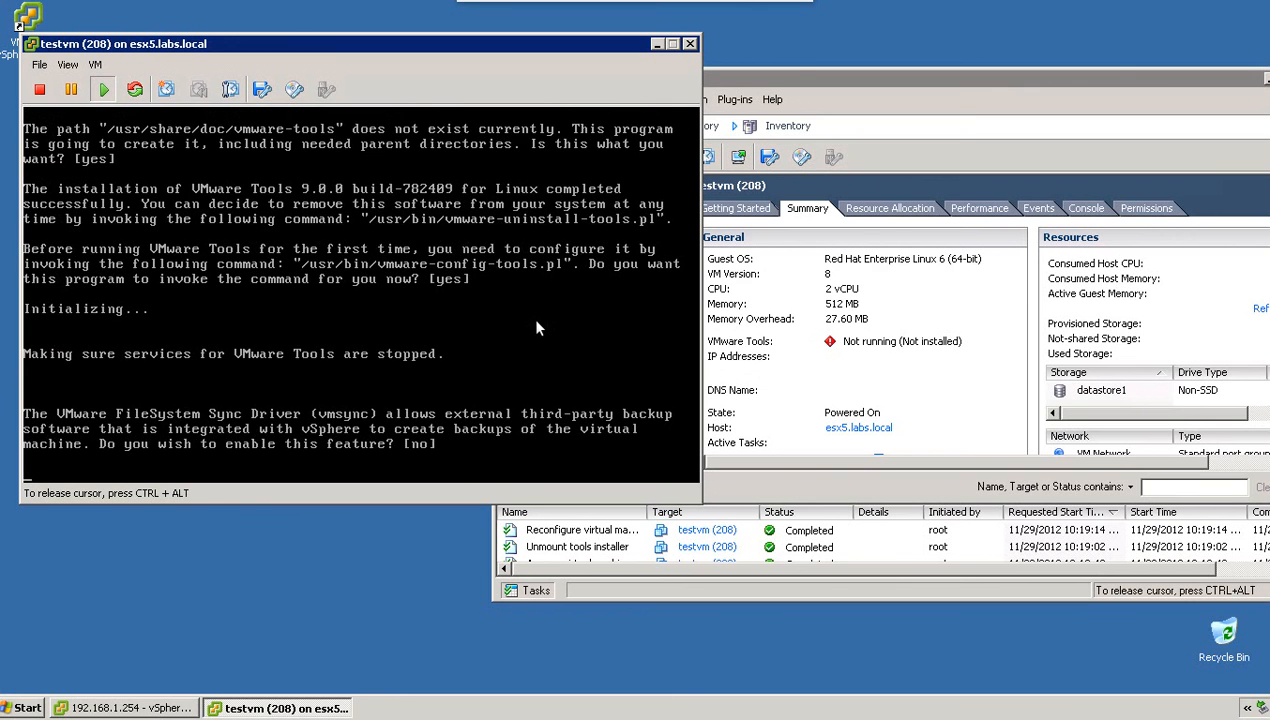
- Finish the VMware Tools configuration with the default no for vmsync, Host-Guest Filesystem, vmblock and automatic kernel modules, returning to the shell prompt
key(Return)
key(Return)
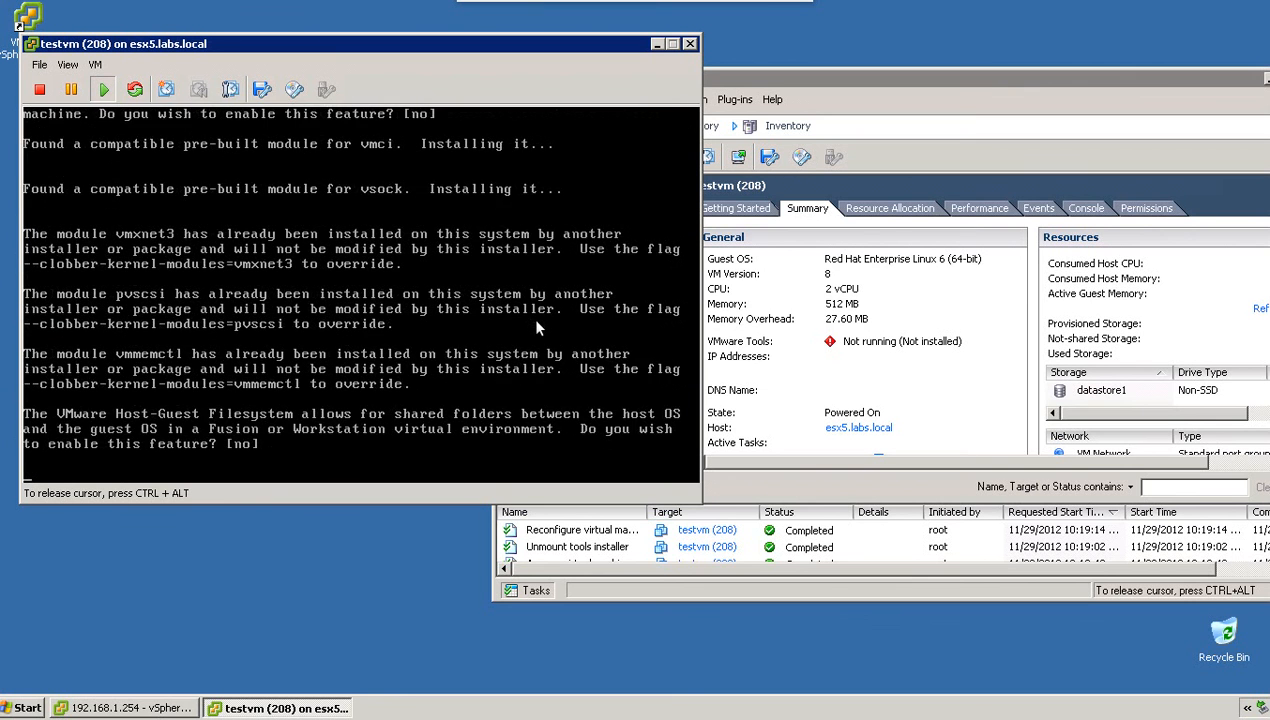
key(Return)
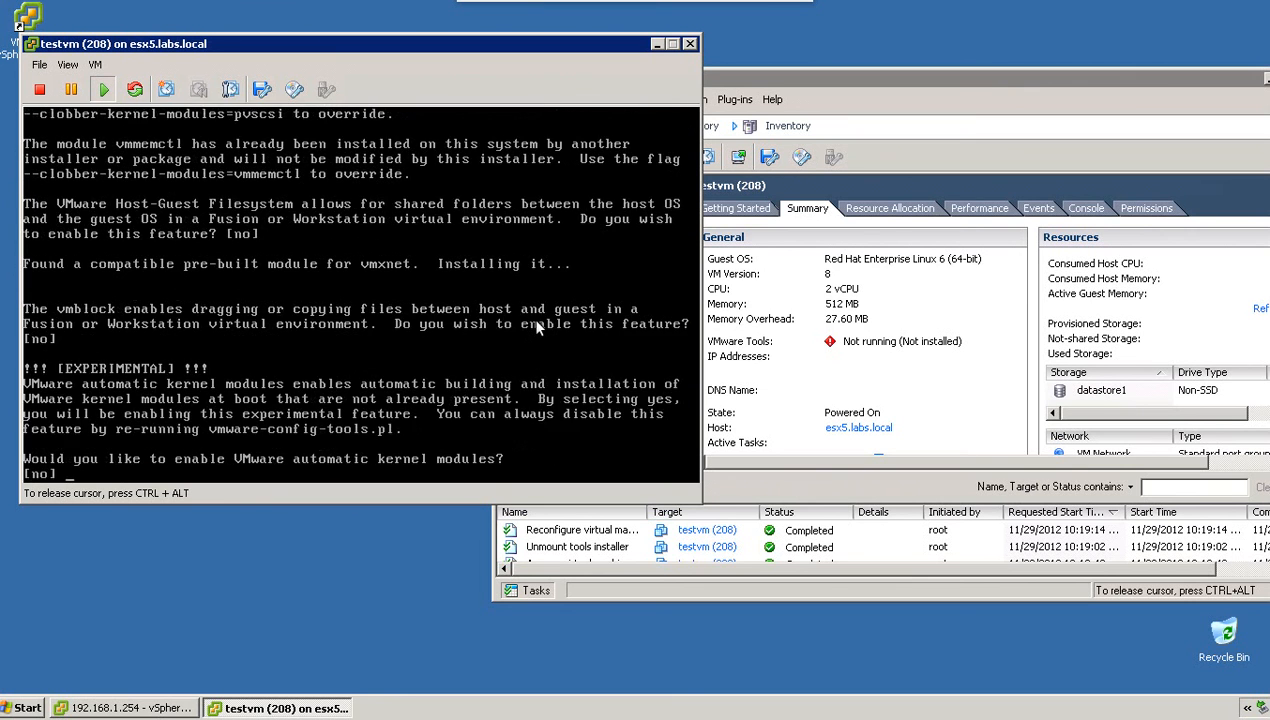
key(Return)
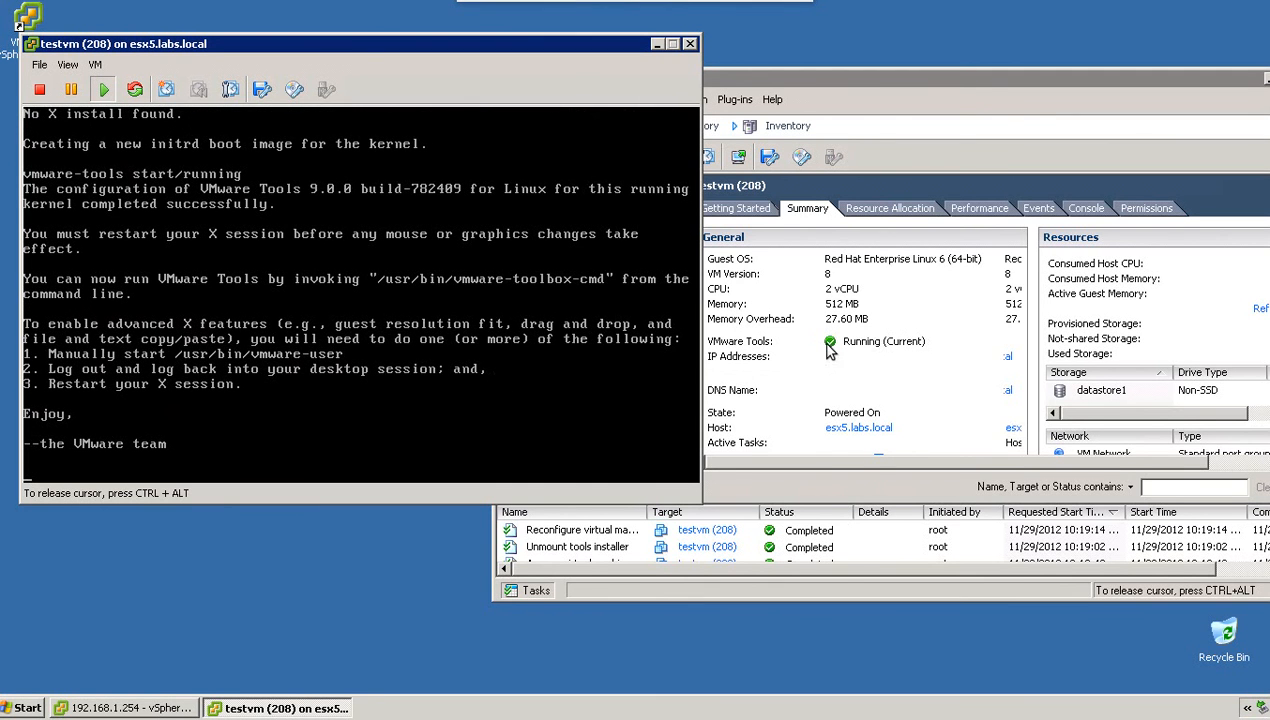
key(Return)
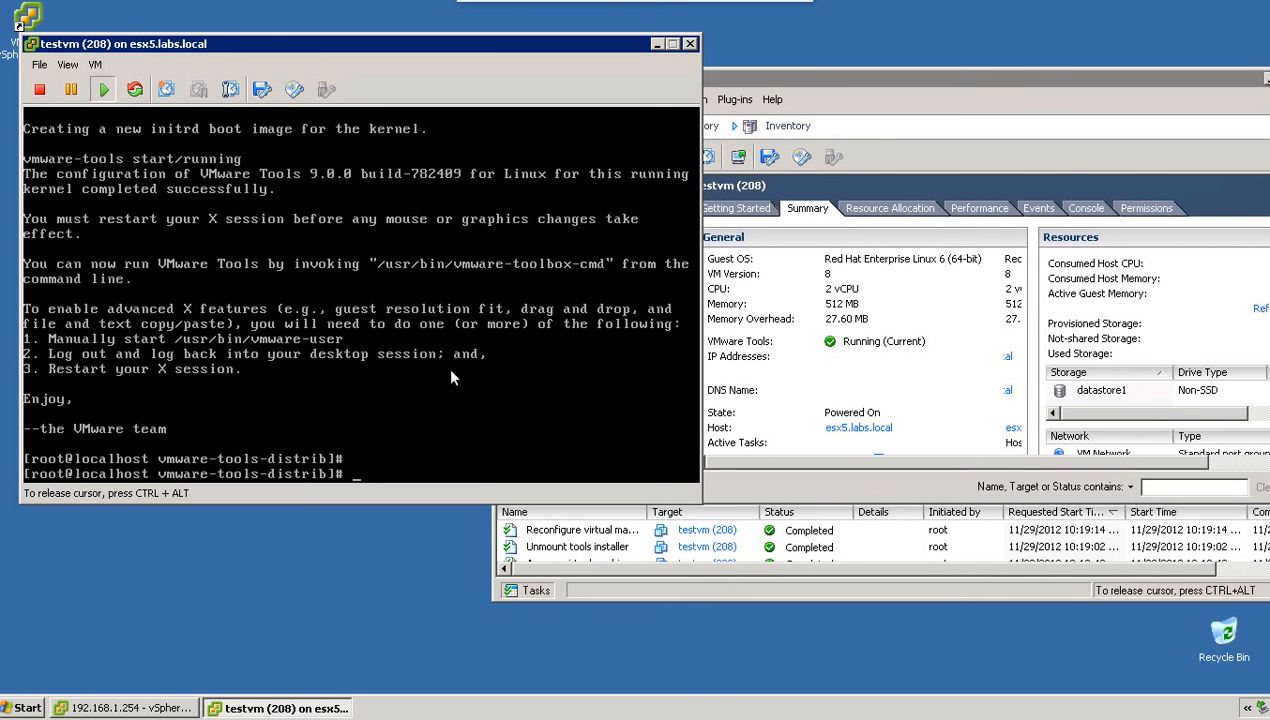
- Add the entry 192.168.1.208 testvm.labs.local testvm below the 127.0.0.1 line in /etc/hosts using vim, and save the file
text(vim /etc/host)
key(Tab)
key(Tab)
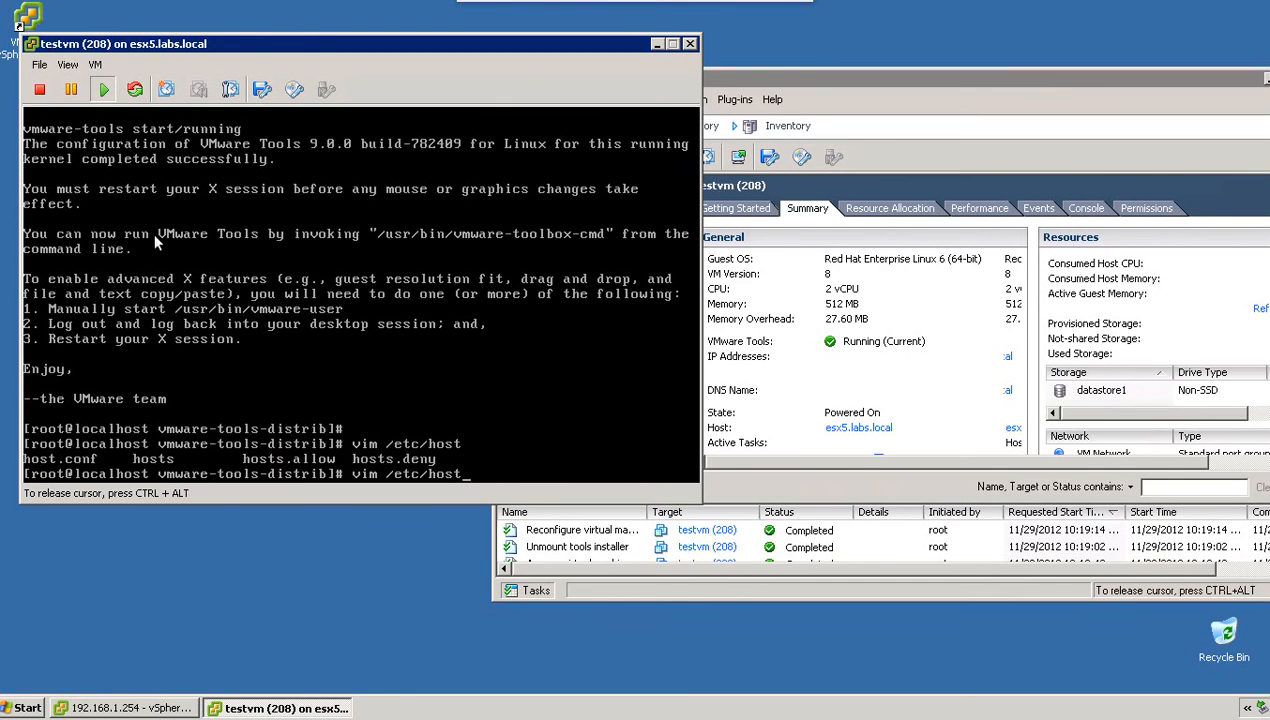
text(s)
key(Return)
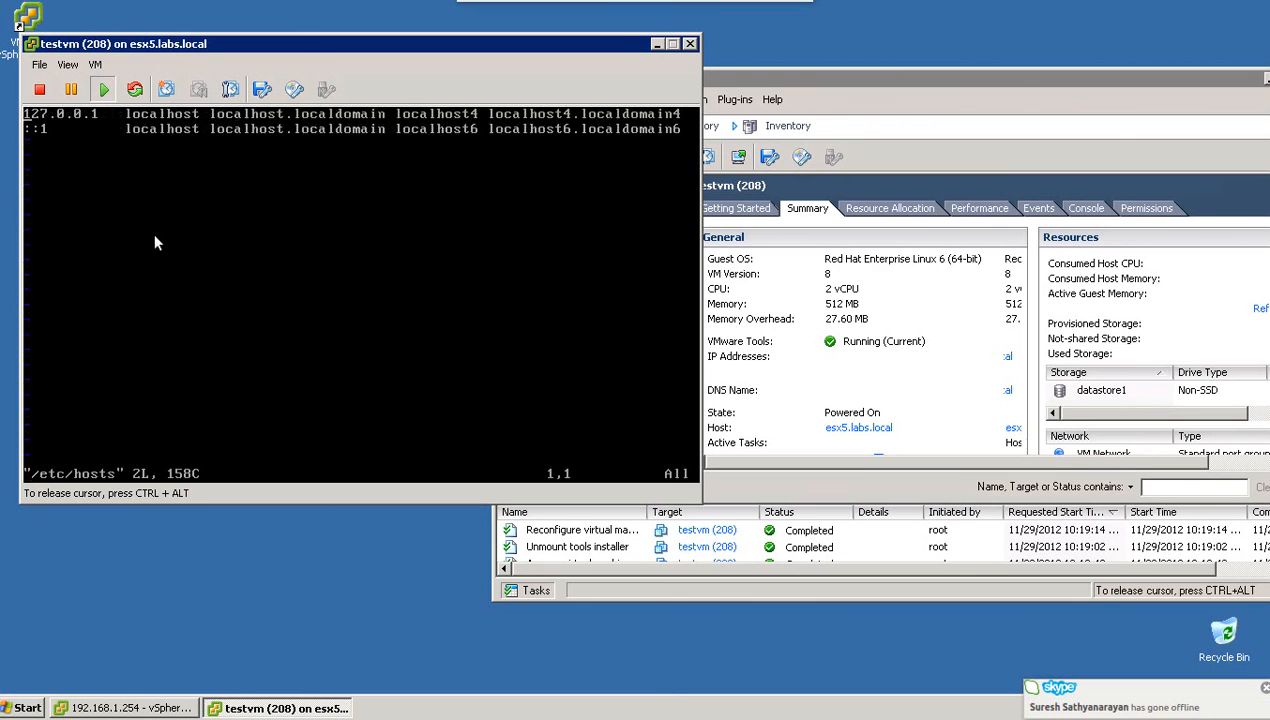
text(o192.1)
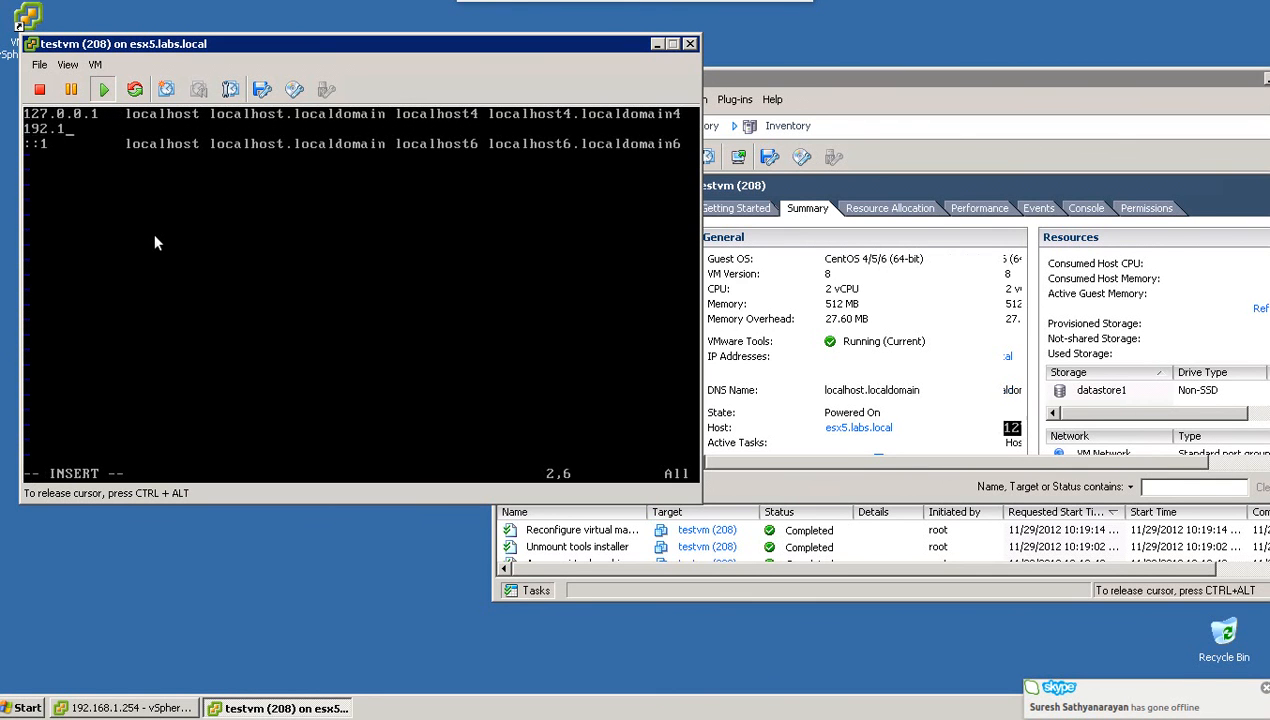
text(68.1.208)
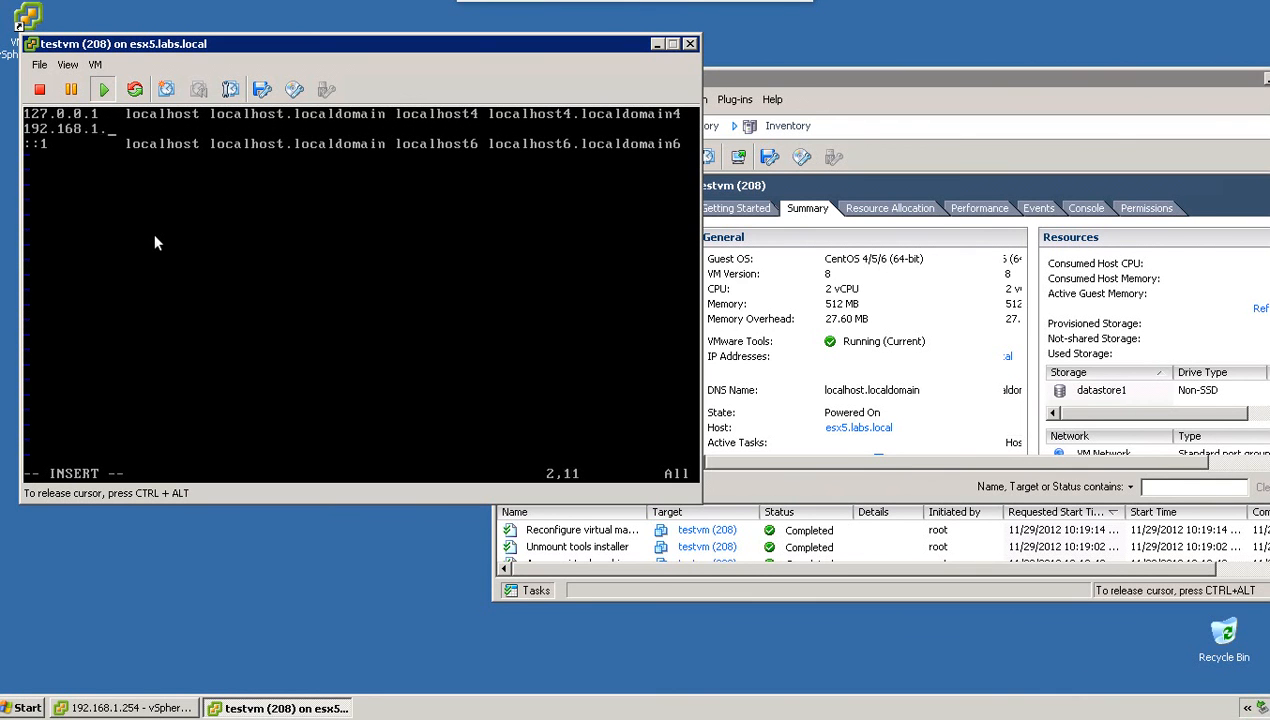
key(Tab)
text(testvm.labs.l)
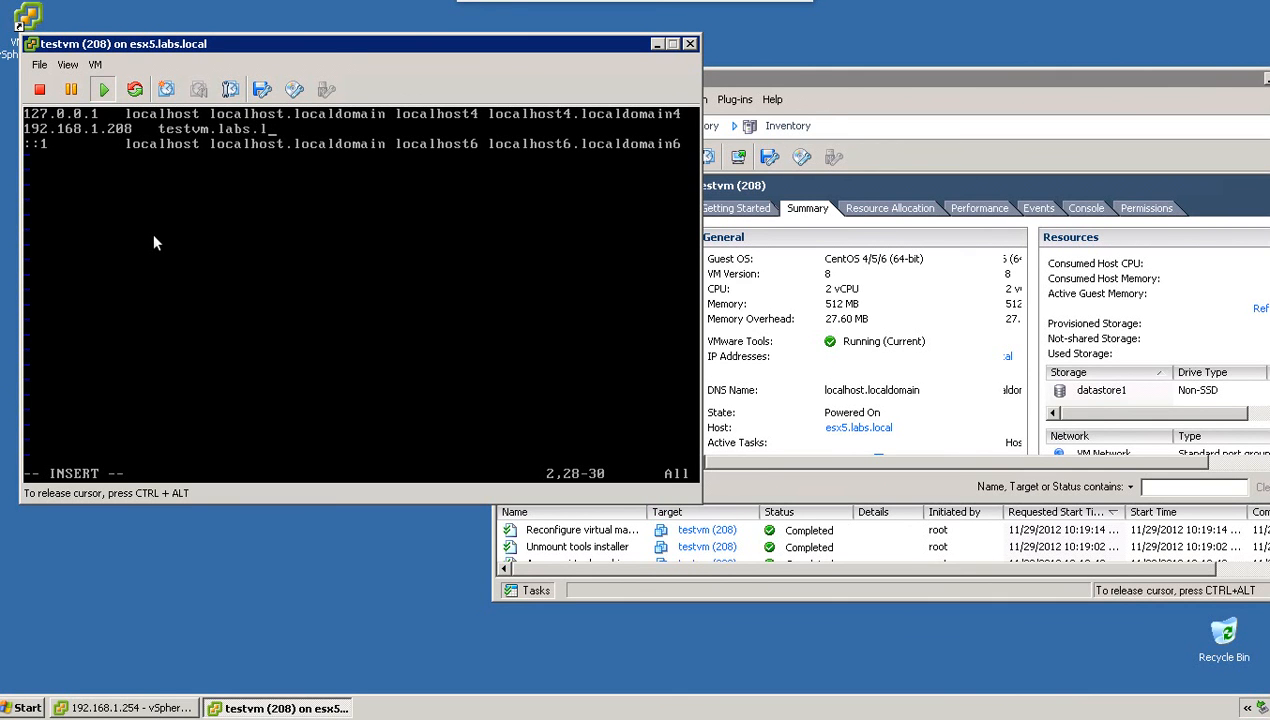
text(ocal)
key(Tab)
text(testvm)
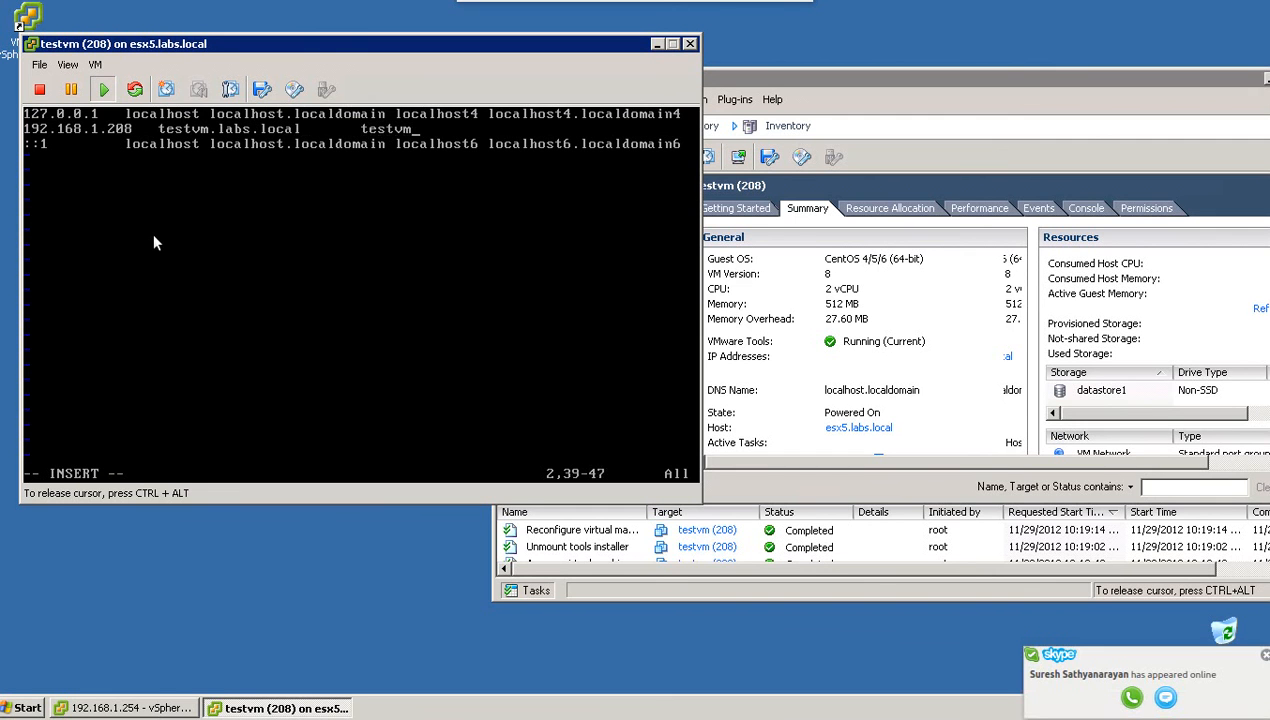
key(Escape)
text(:wq)
key(Return)
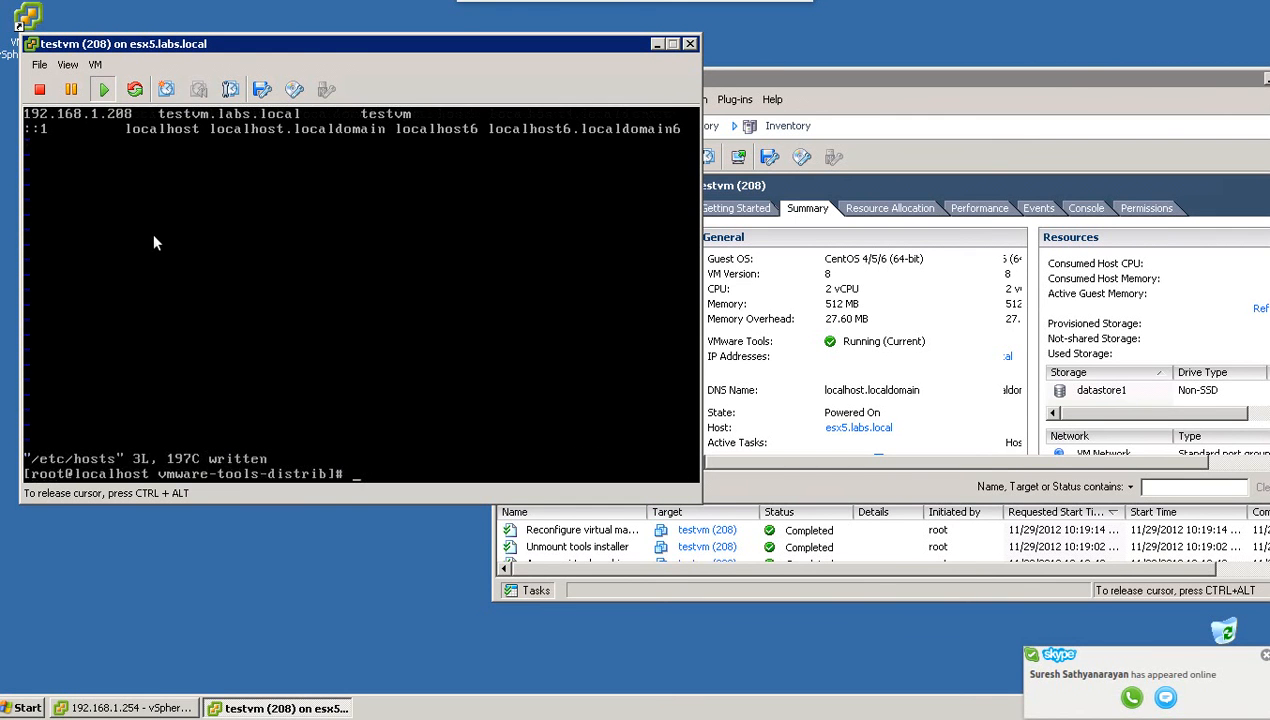
- Open /etc/sysconfig/network in vim
text(vim /etc/hosts)
key(BackSpace)
key(BackSpace)
key(BackSpace)
key(BackSpace)
key(BackSpace)
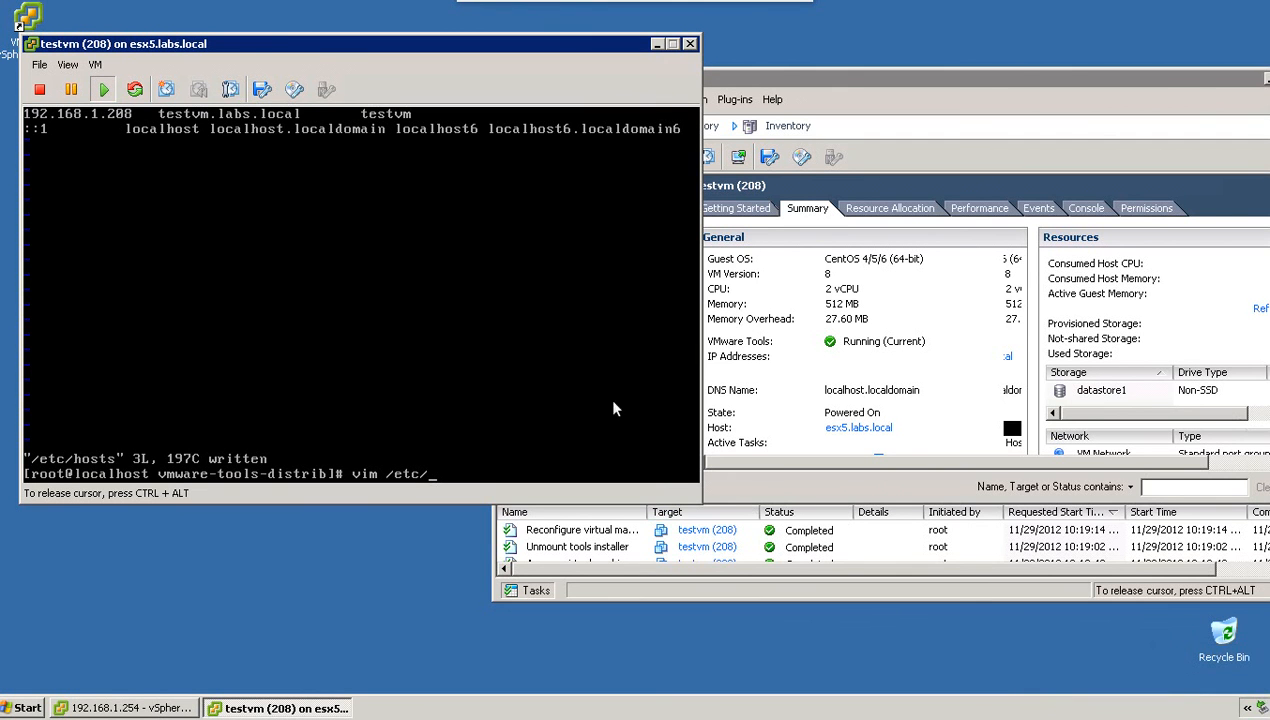
text(sysconfig/network)
key(Return)
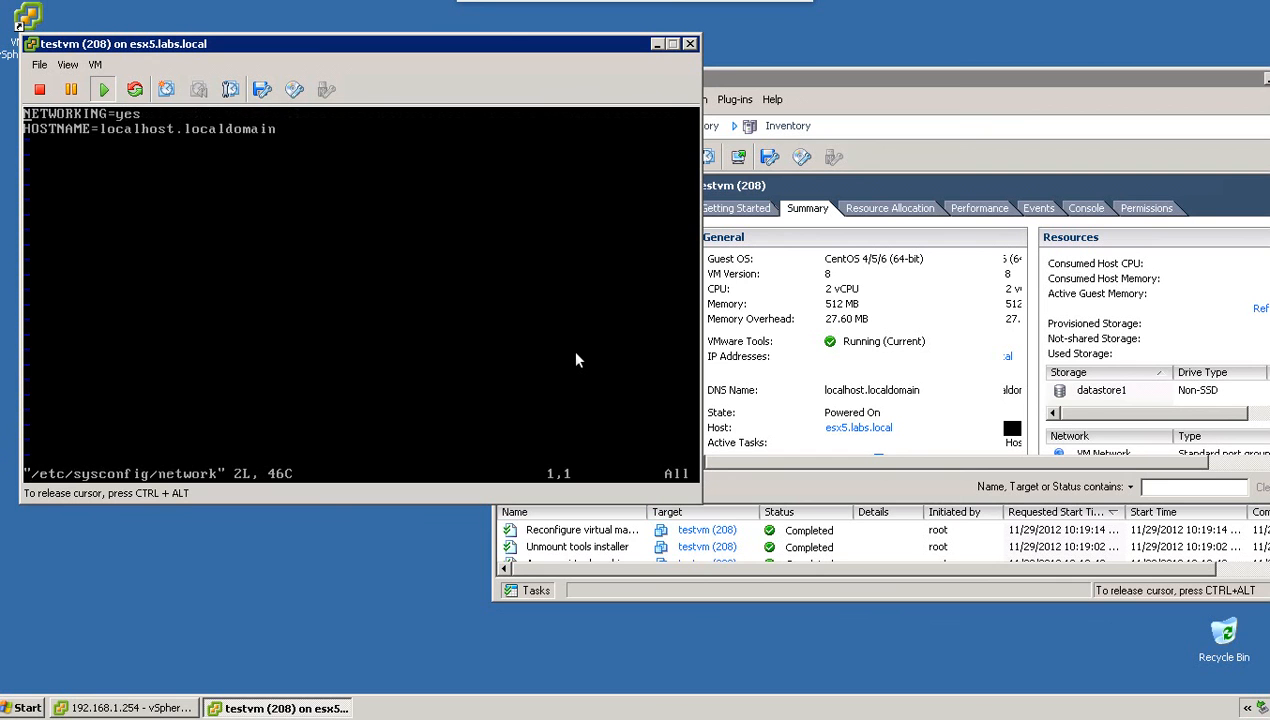
- Replace the HOSTNAME value in /etc/sysconfig/network with testvm
key(Right)
key(Right)
key(Right)
key(Right)
key(Right)
key(Right)
key(Right)
key(Right)
key(Right)
key(Right)
key(Right)
key(Right)
key(Right)
key(Right)
key(Right)
key(Right)
key(Right)
key(Right)
key(Right)
key(Right)
key(End)
key(x)
key(x)
key(x)
key(x)
key(x)
key(x)
key(x)
key(x)
key(x)
key(x)
key(x)
key(x)
key(x)
key(x)
key(x)
key(x)
key(x)
key(x)
key(x)
key(x)
key(x)
text(a)
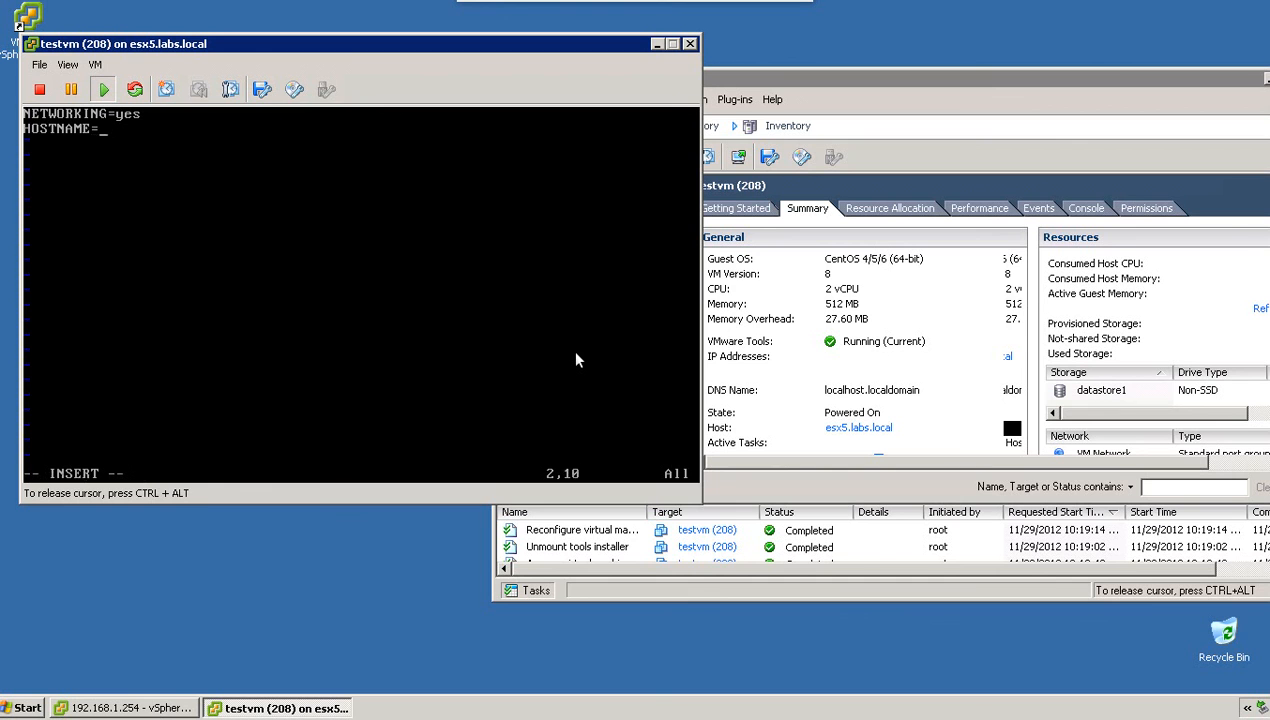
text(testvm)
- Add the line DOMAINNAME=labs.local below HOSTNAME, then save the file and quit vim
key(Return)
text(DOMAINN)
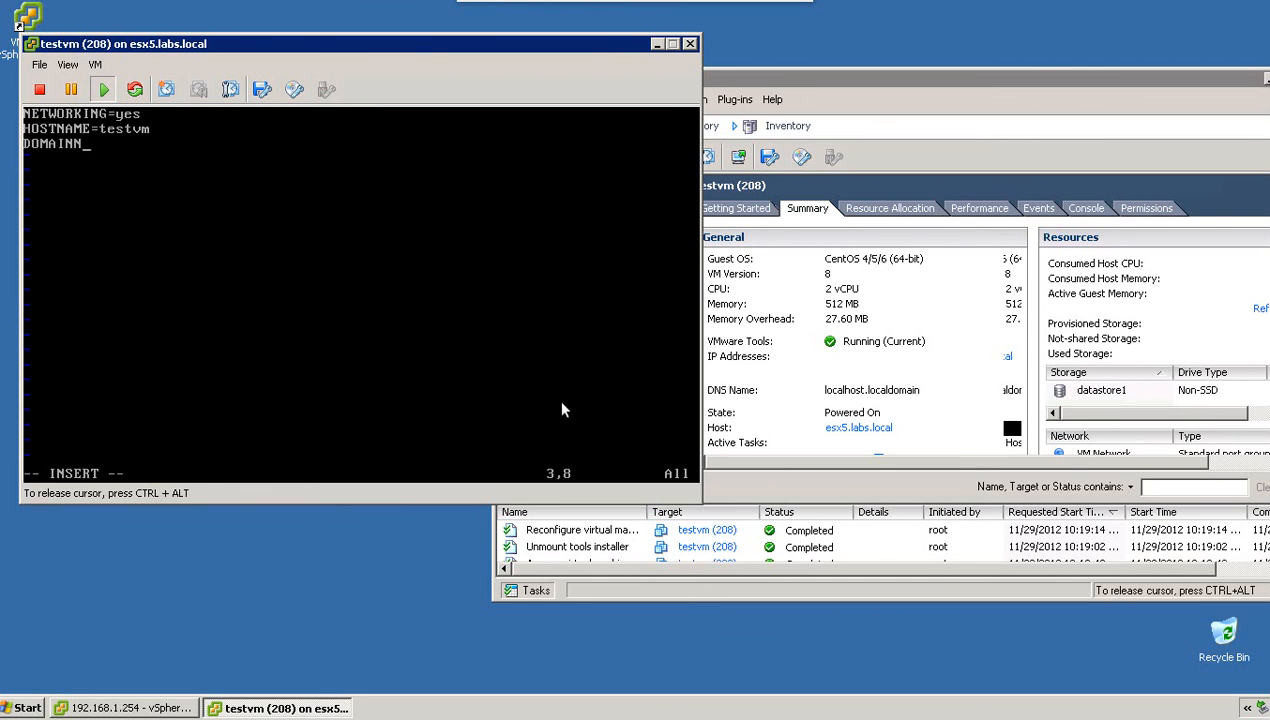
text(AME=labs.local)
key(Escape)
text(:)
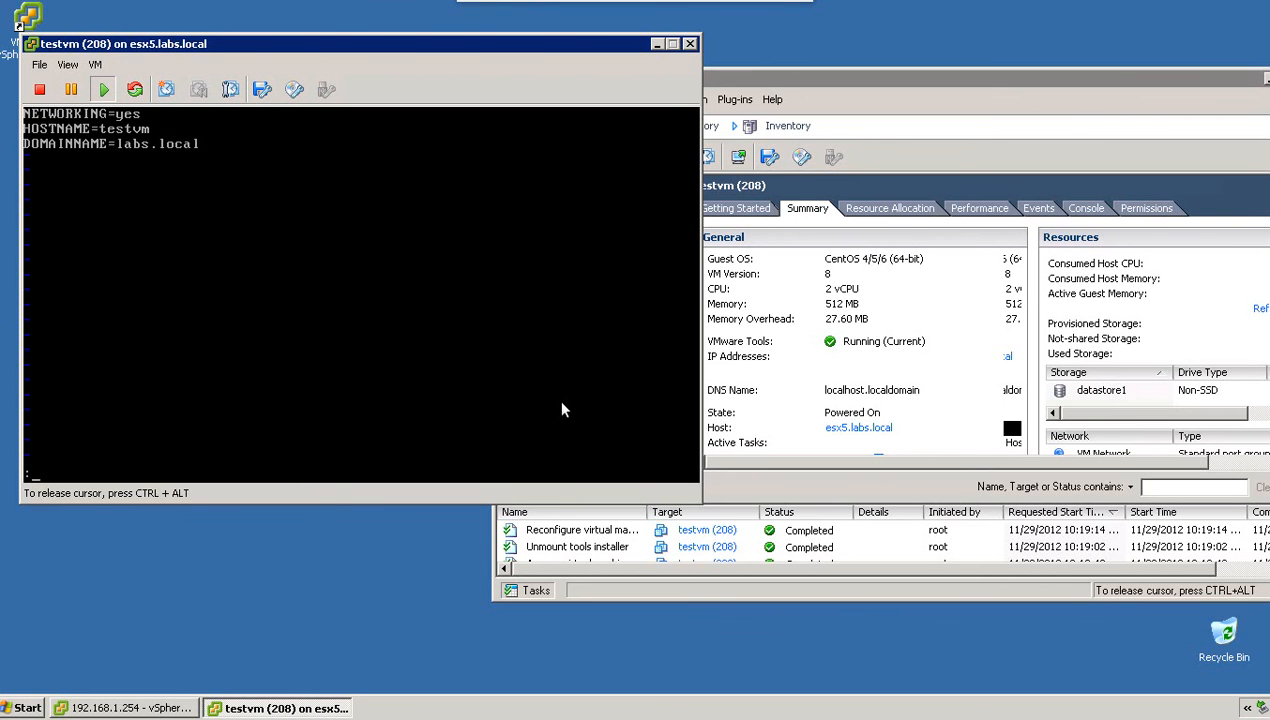
text(wq)
key(Return)
- Open /etc/sysconfig/network-scripts/ifcfg-eth0 in vim
text(vim /etc/sysconfig/network-s)
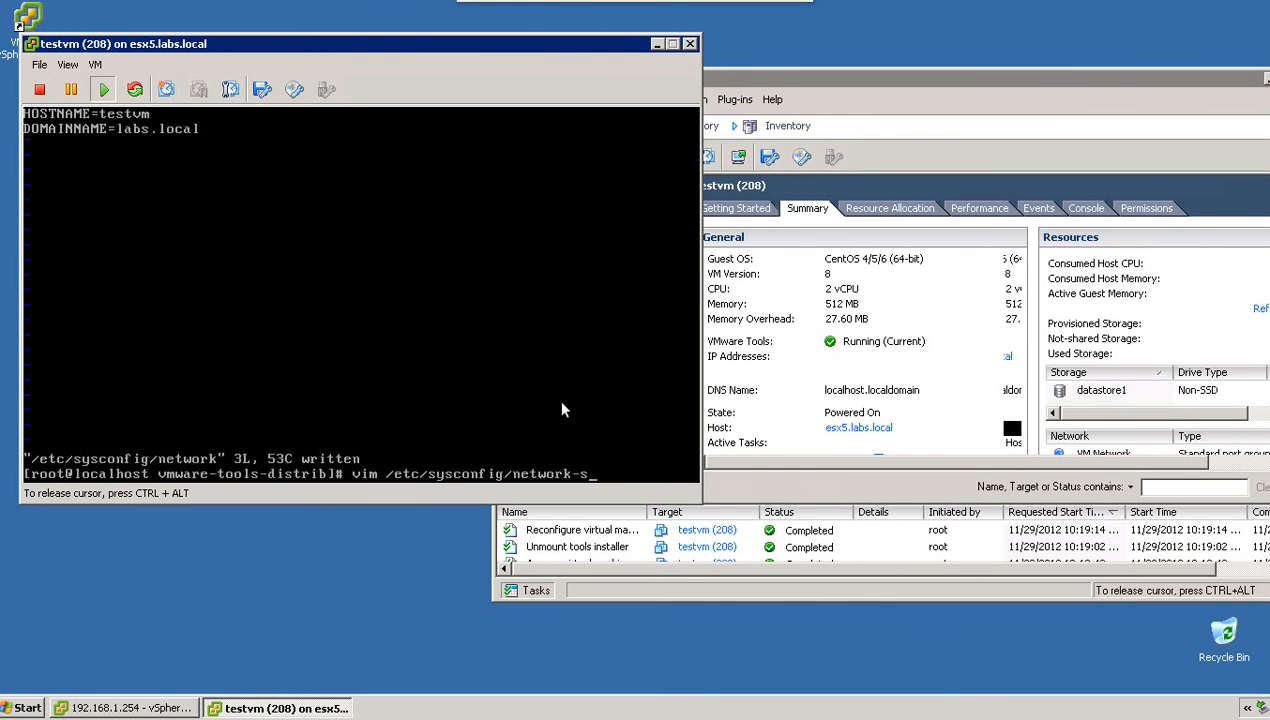
key(Tab)
text(ifc)
key(Tab)
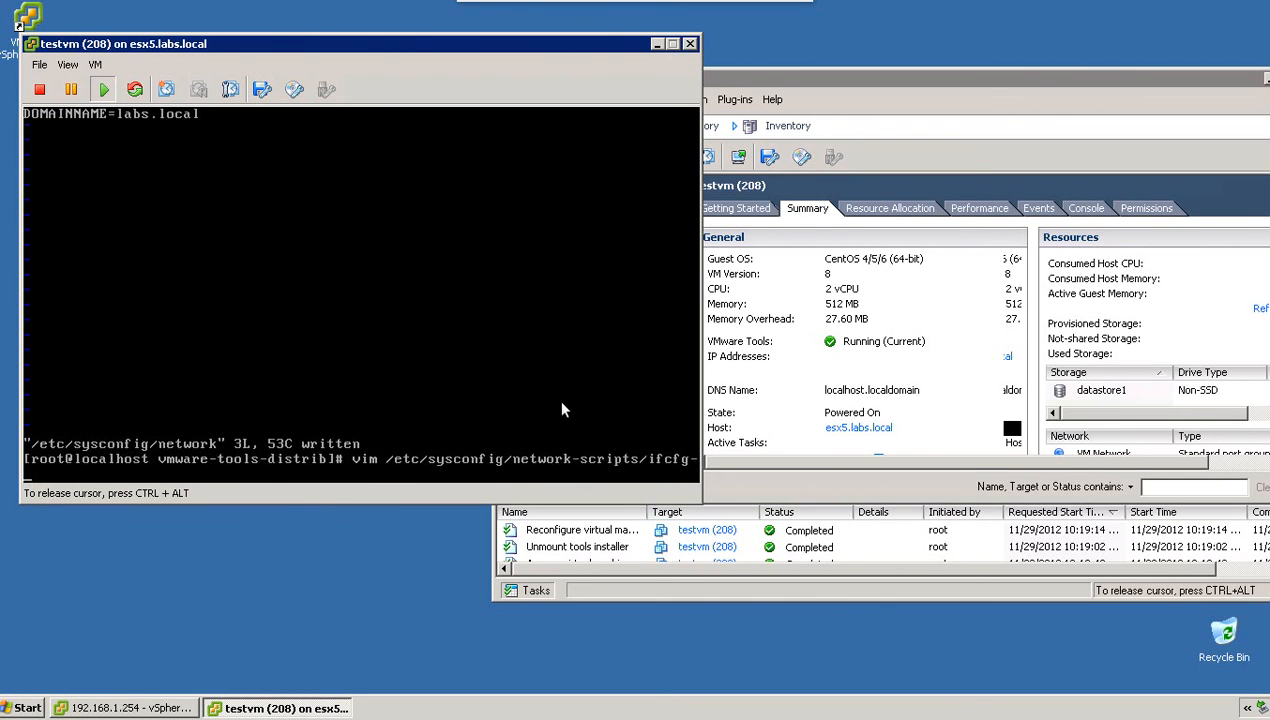
text(e)
key(Tab)
key(Return)
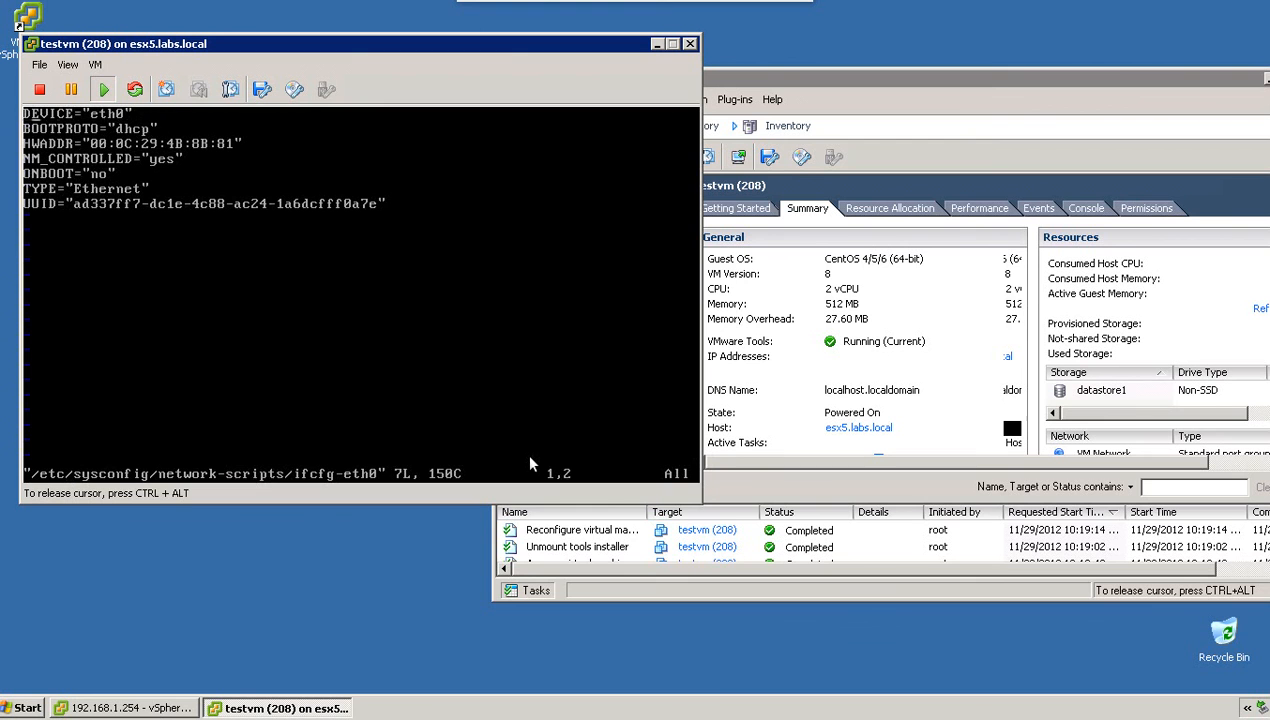
- Set BOOTPROTO to "none" in the eth0 configuration file
key(Right)
key(Right)
key(Right)
key(Right)
key(Right)
key(Right)
key(Right)
key(Right)
key(Right)
key(Right)
key(Right)
key(Down)
key(Left)
key(x)
key(x)
key(x)
key(x)
key(i)
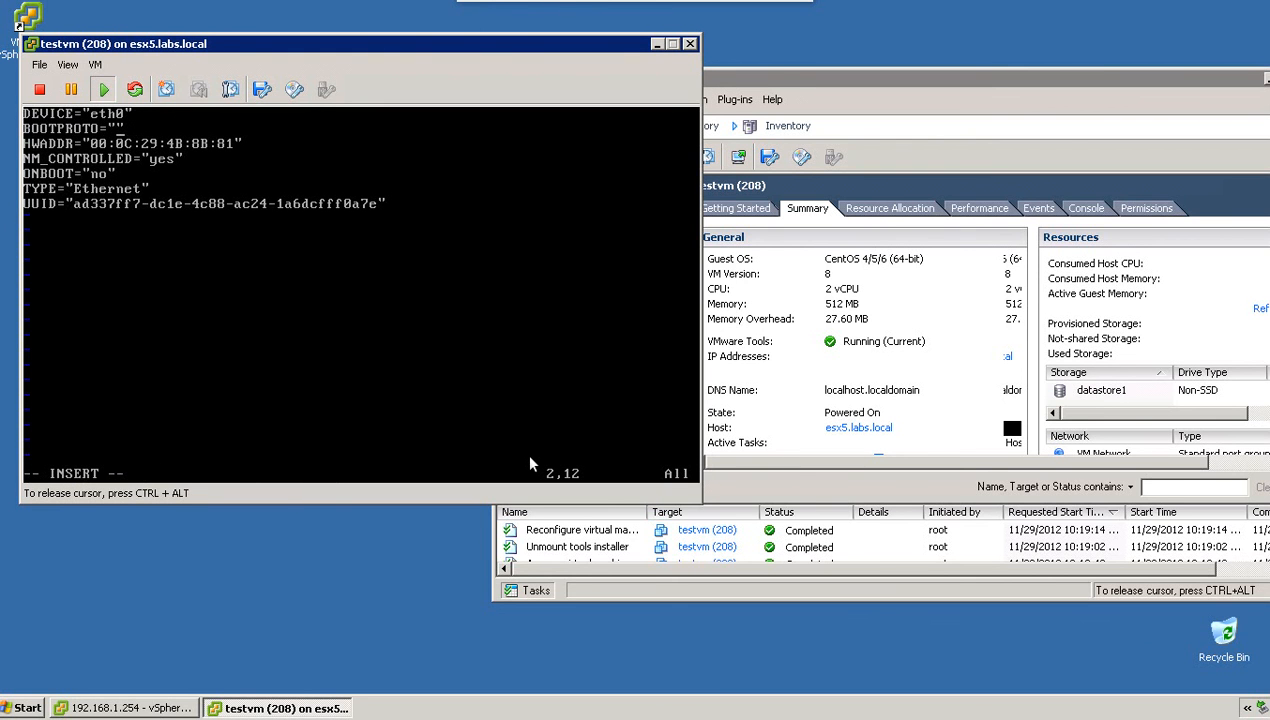
text(none)
key(Escape)
- Set NM_CONTROLLED to "no" and ONBOOT to "yes" for eth0
key(Down)
key(Down)
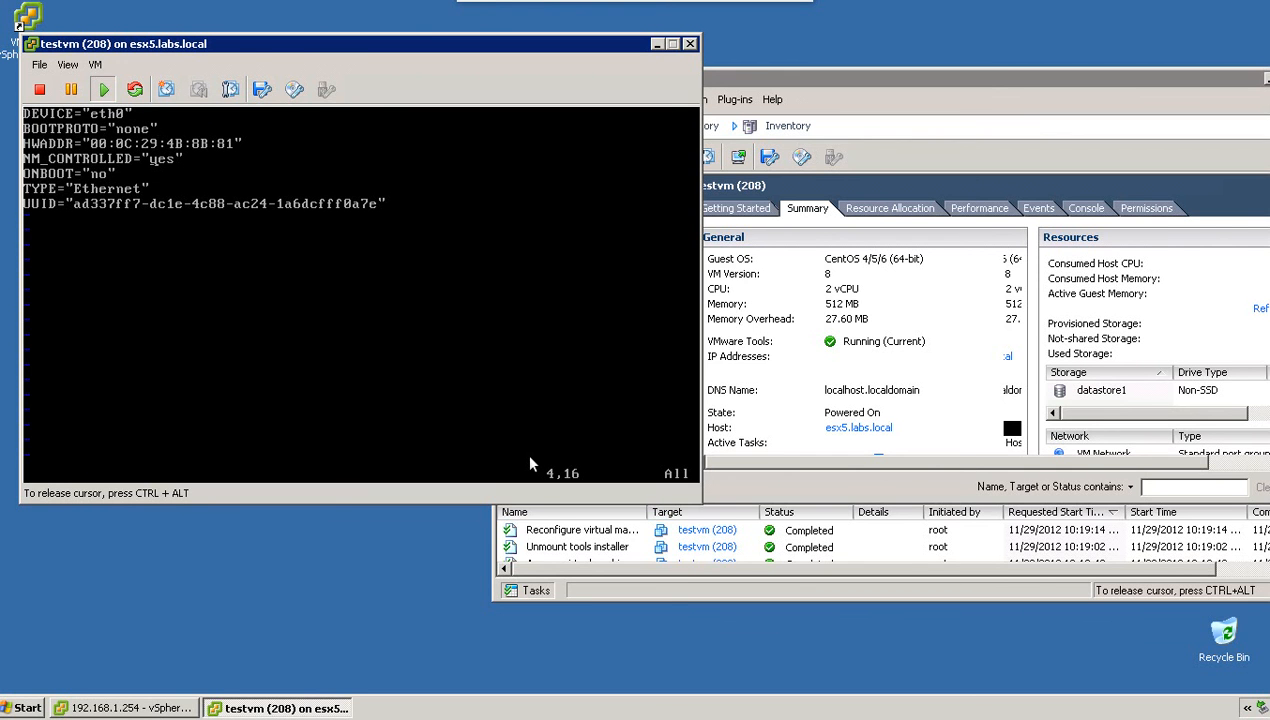
key(x)
key(x)
key(x)
text(ino)
key(Escape)
key(Down)
key(Left)
key(Left)
key(x)
key(x)
text(iyes)
key(Escape)
- Add the line IPADDR=192.168.1.208 below the ONBOOT line
key(o)
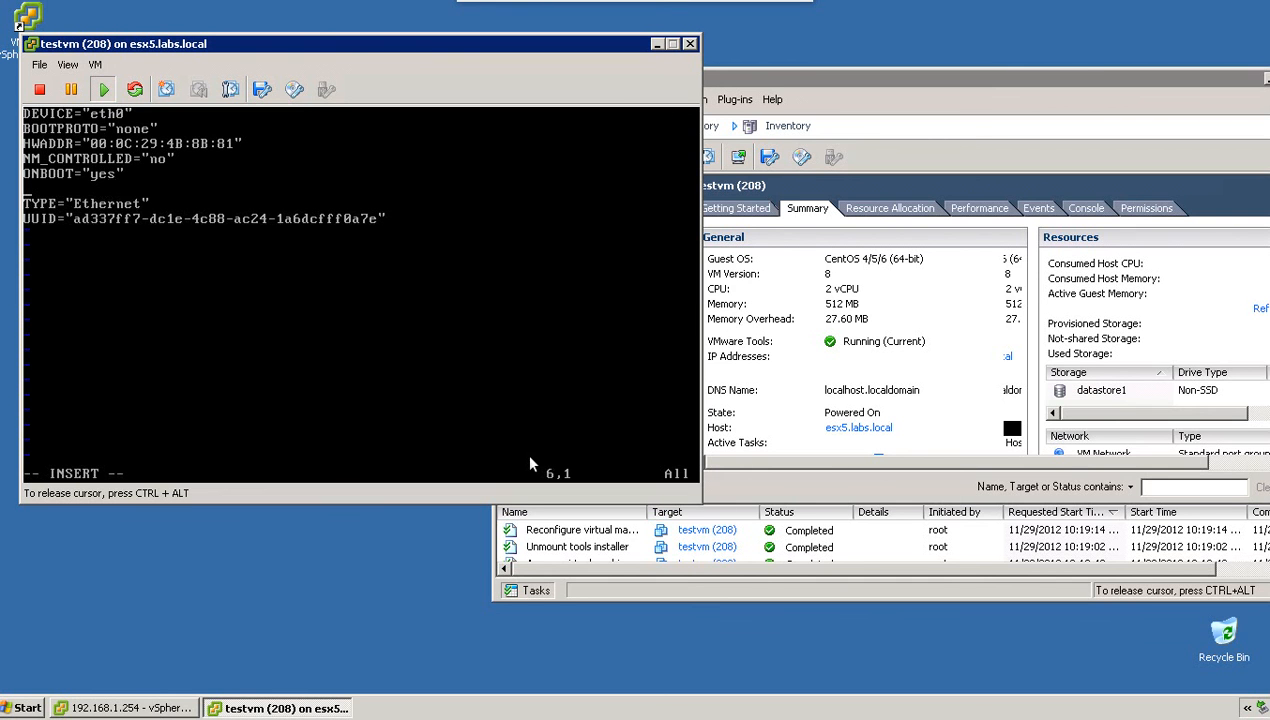
text(IPADDR=192.157)
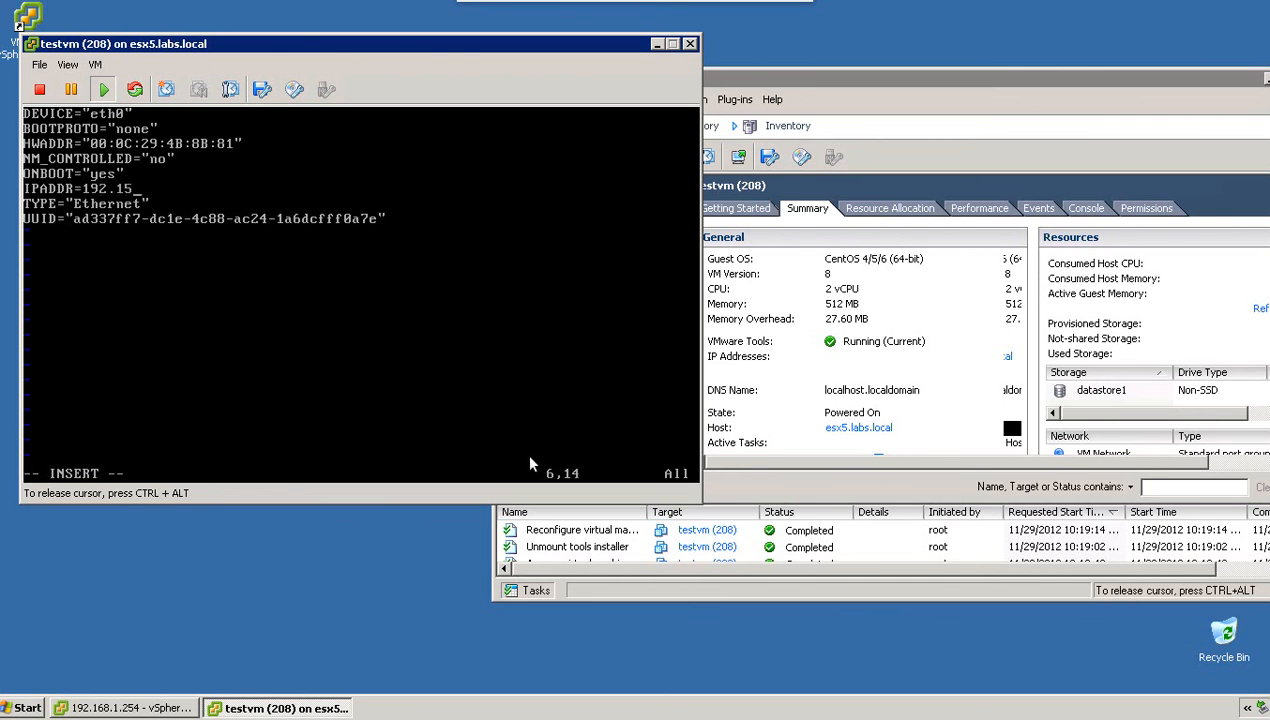
key(BackSpace)
key(BackSpace)
text(68.1.)
key(BackSpace)
key(BackSpace)
text(1.208)
key(Return)
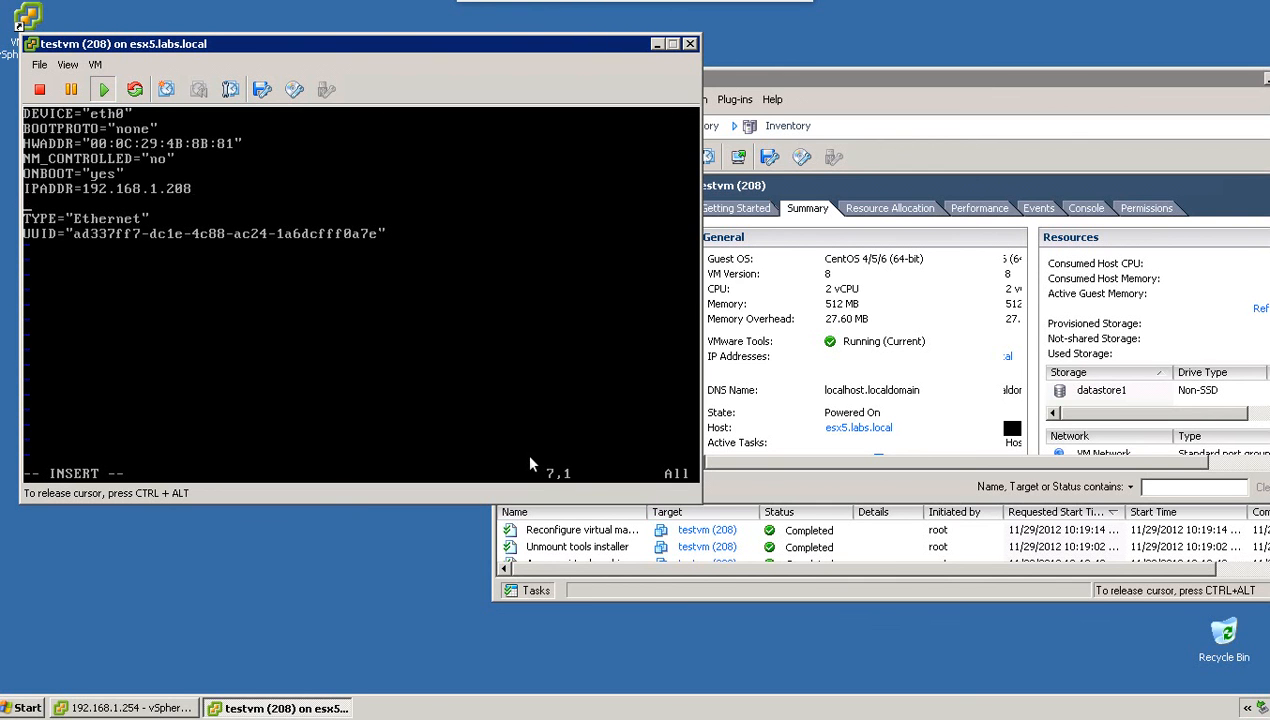
- Add the lines NETMASK=255.255.255.0 and GATEWAY=192.168.1.1 below IPADDR, and save ifcfg-eth0
text(NETMASK=255.255.255.0)
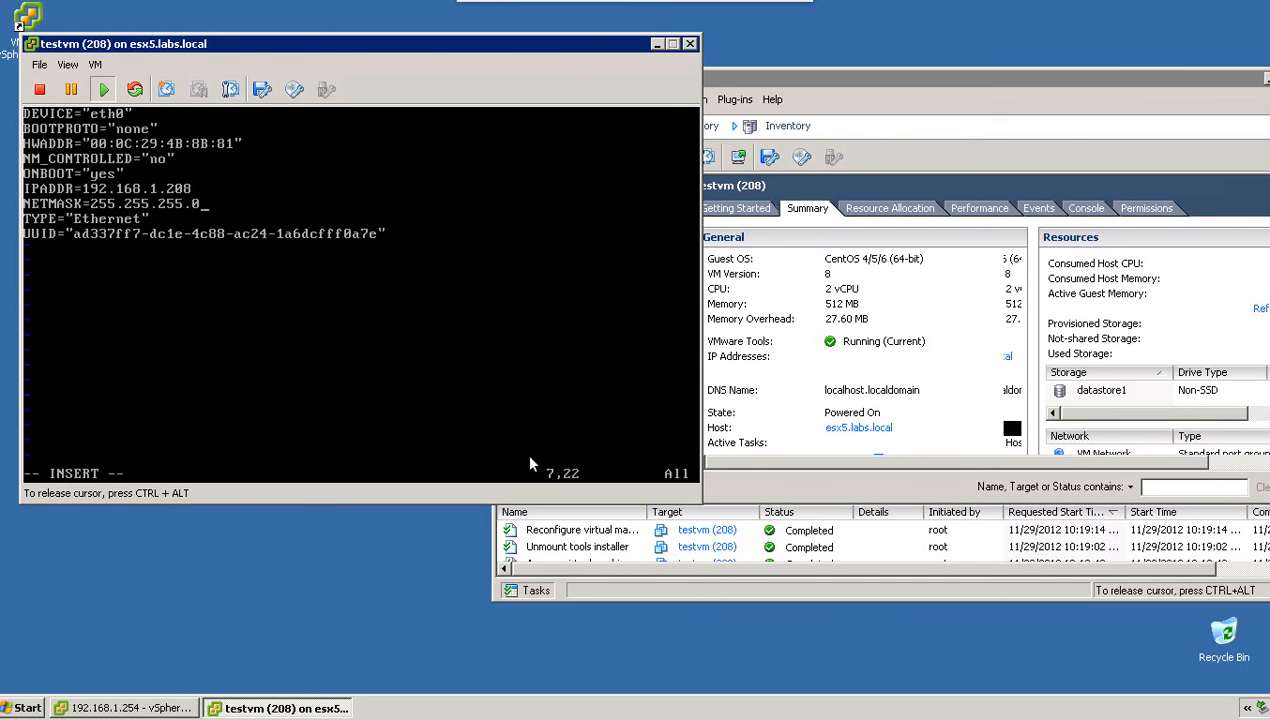
key(Return)
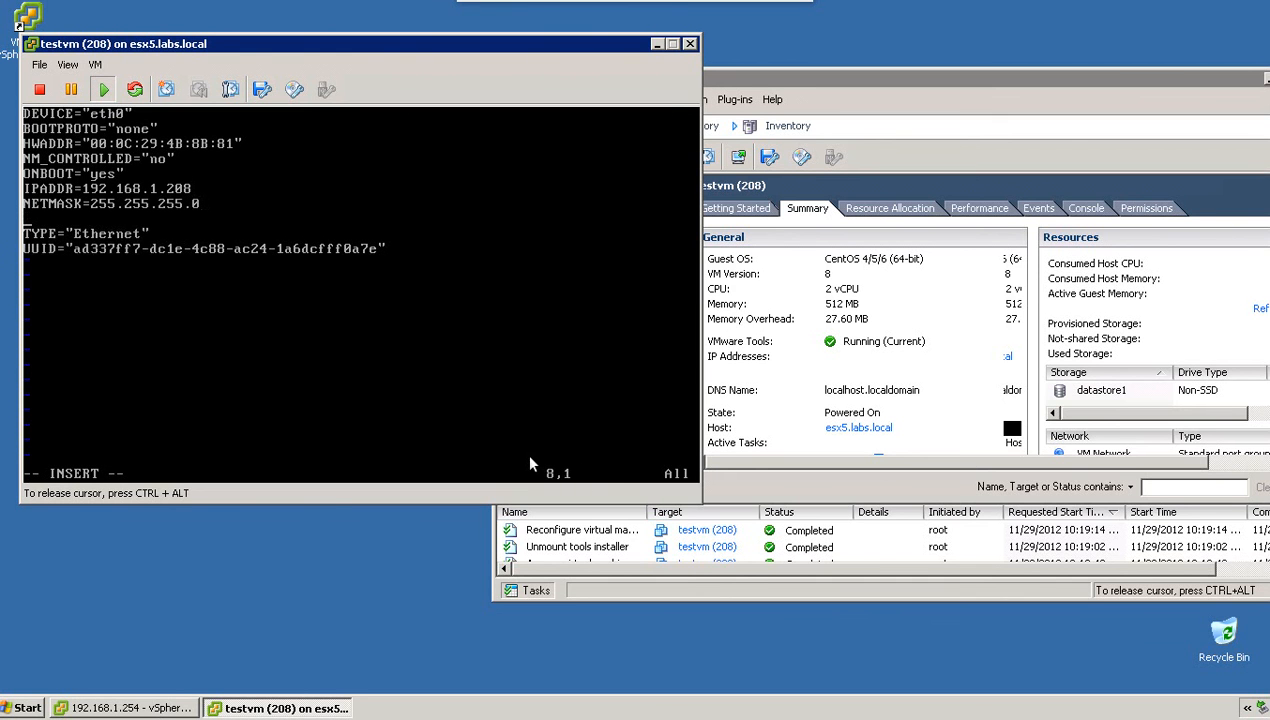
text(GATEWAY=192.168)
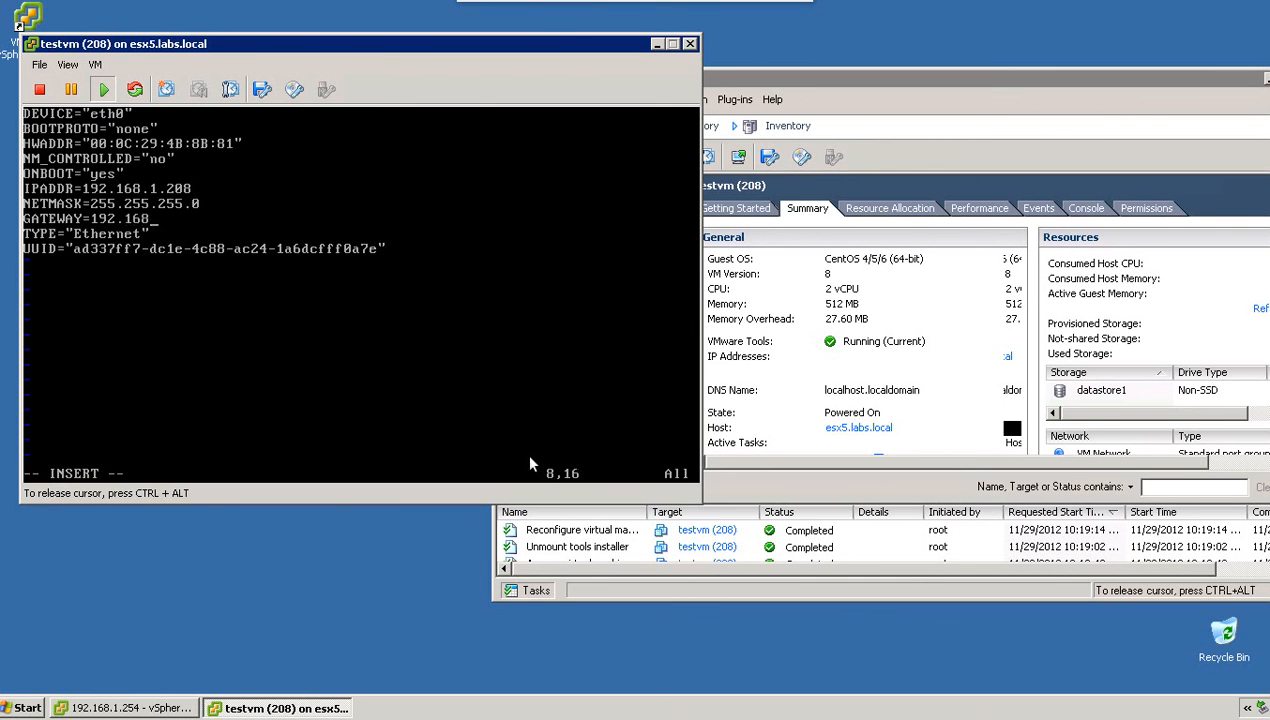
text(.1.1)
key(Escape)
text(:wq)
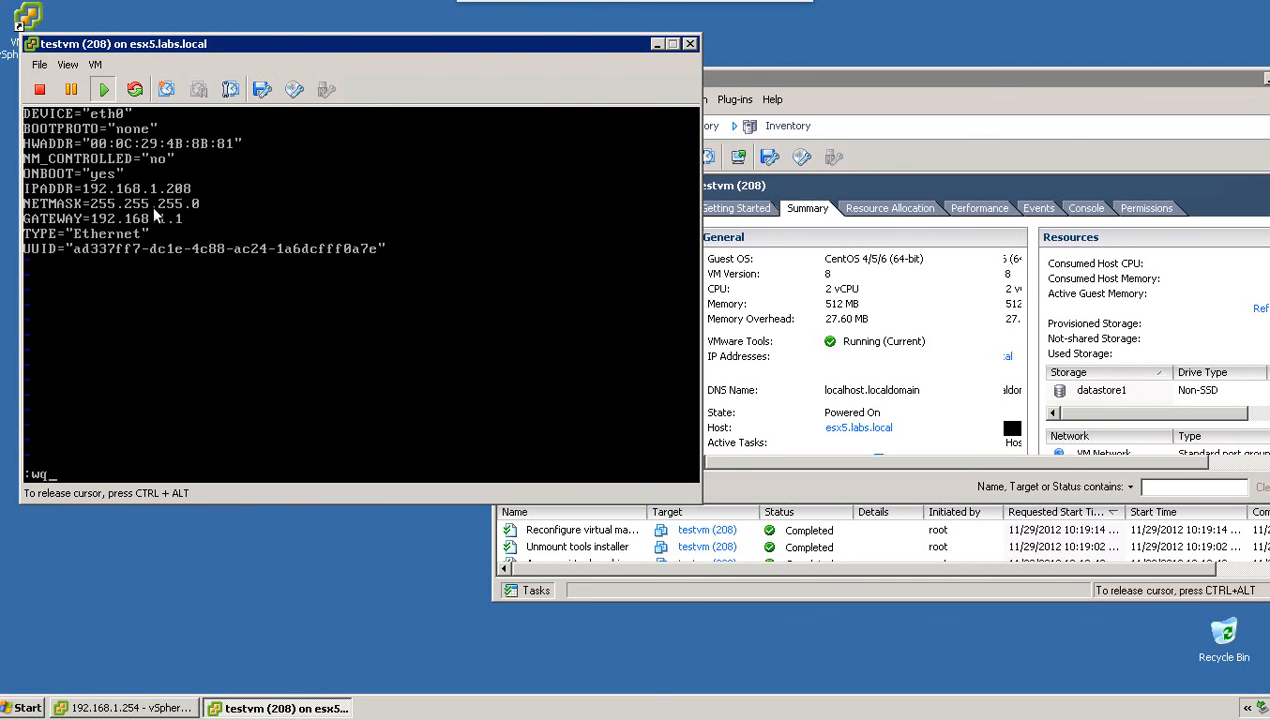
key(Return)
- Restart the network service with /etc/init.d/network restart
key(Up)
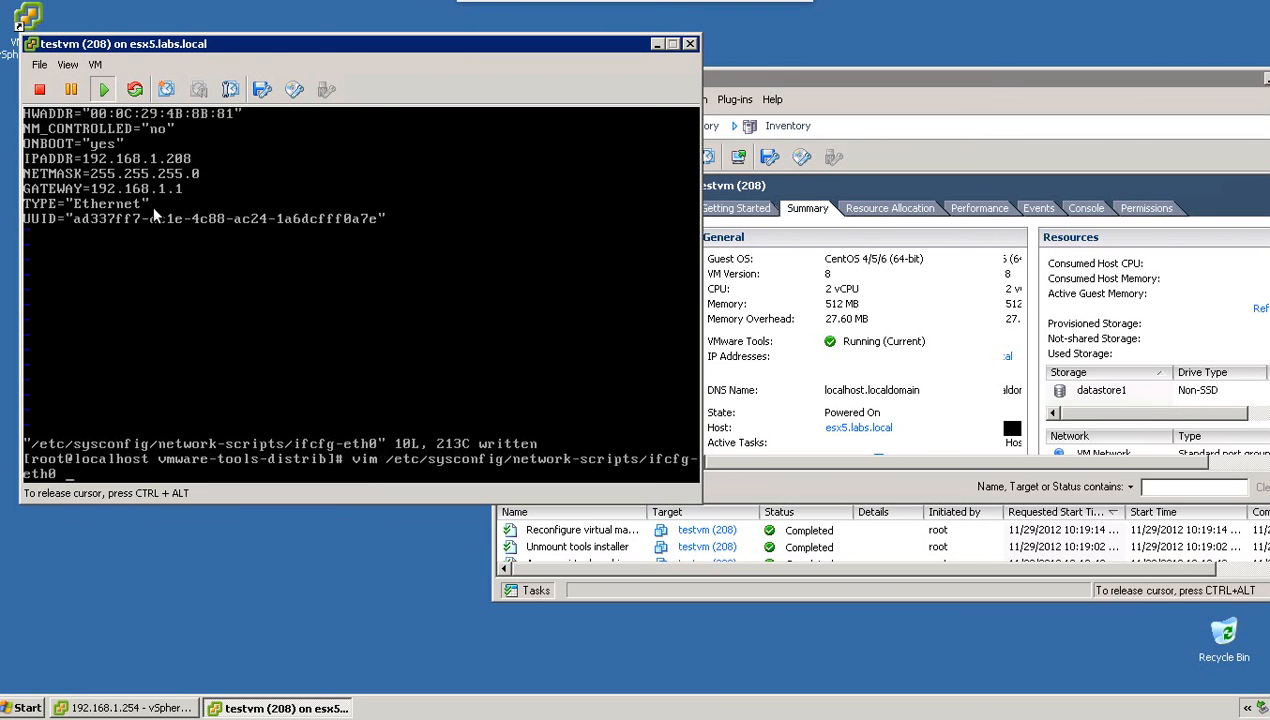
key(ctrl+u)
text(/etc/res)
key(BackSpace)
key(BackSpace)
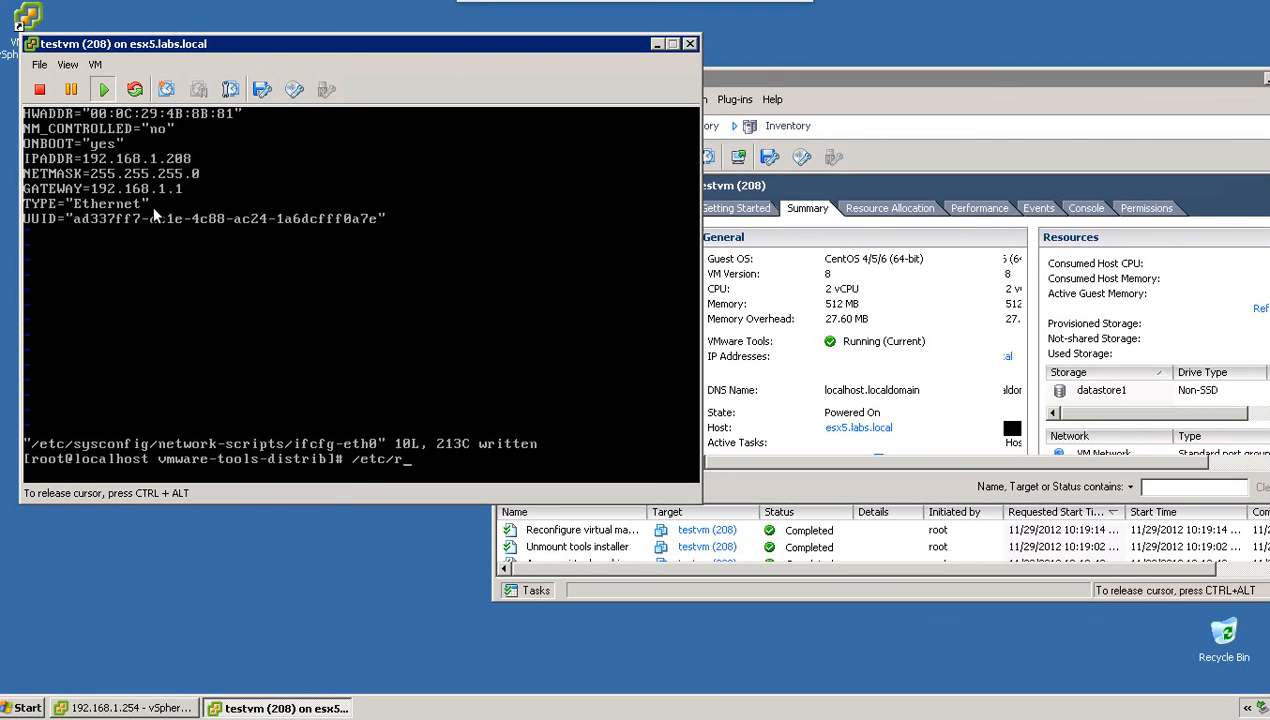
key(BackSpace)
text(init.d/network restart)
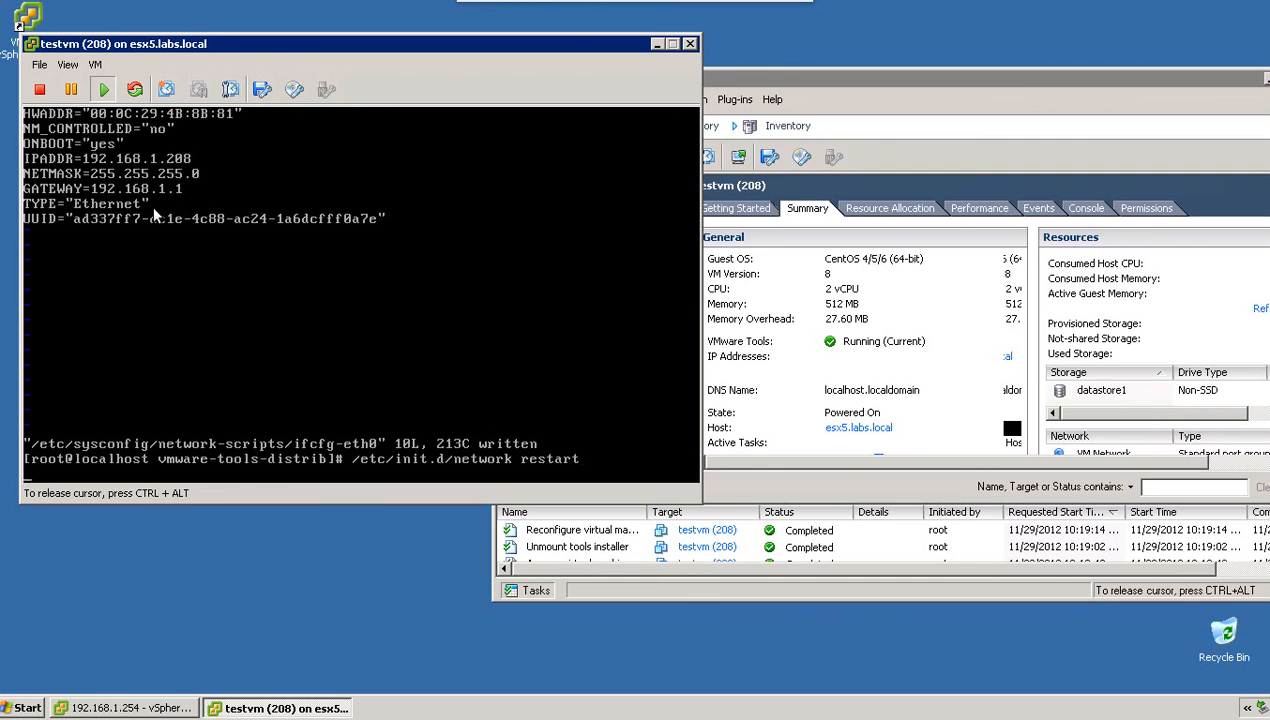
- Run the network service restart and display the interface configuration with ifconfig
key(Return)
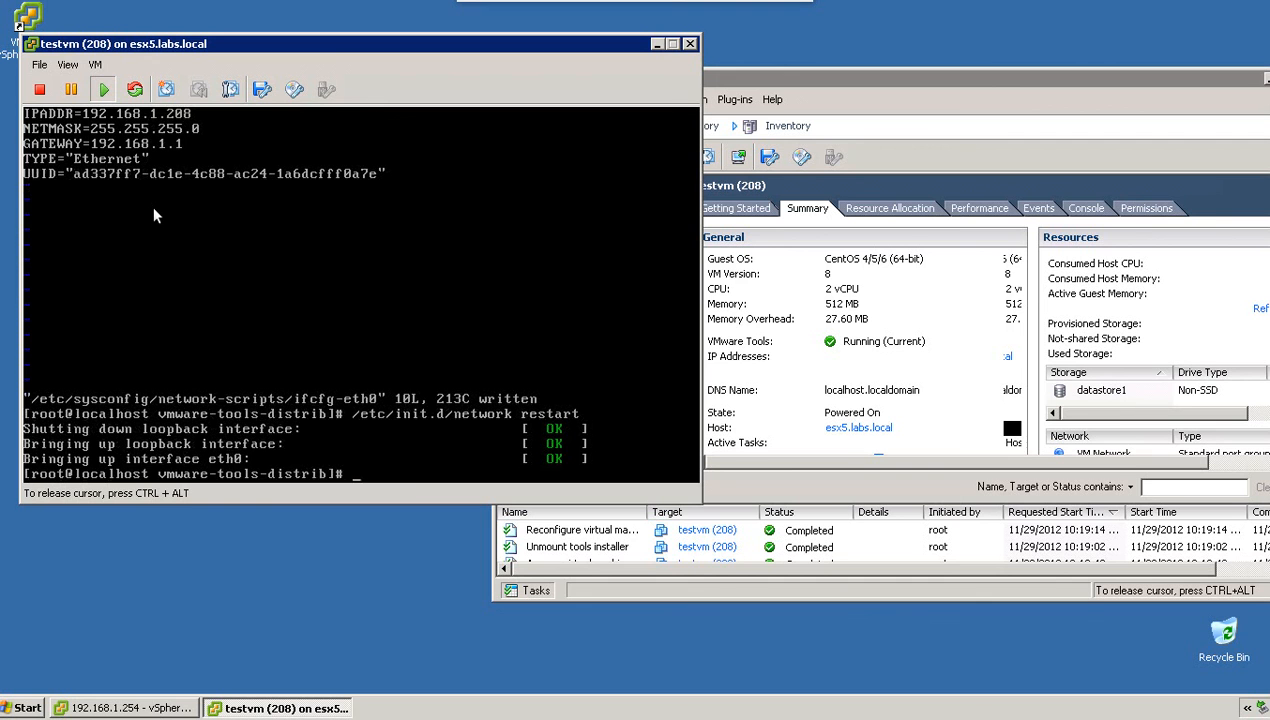
text(ifconfig)
key(Return)
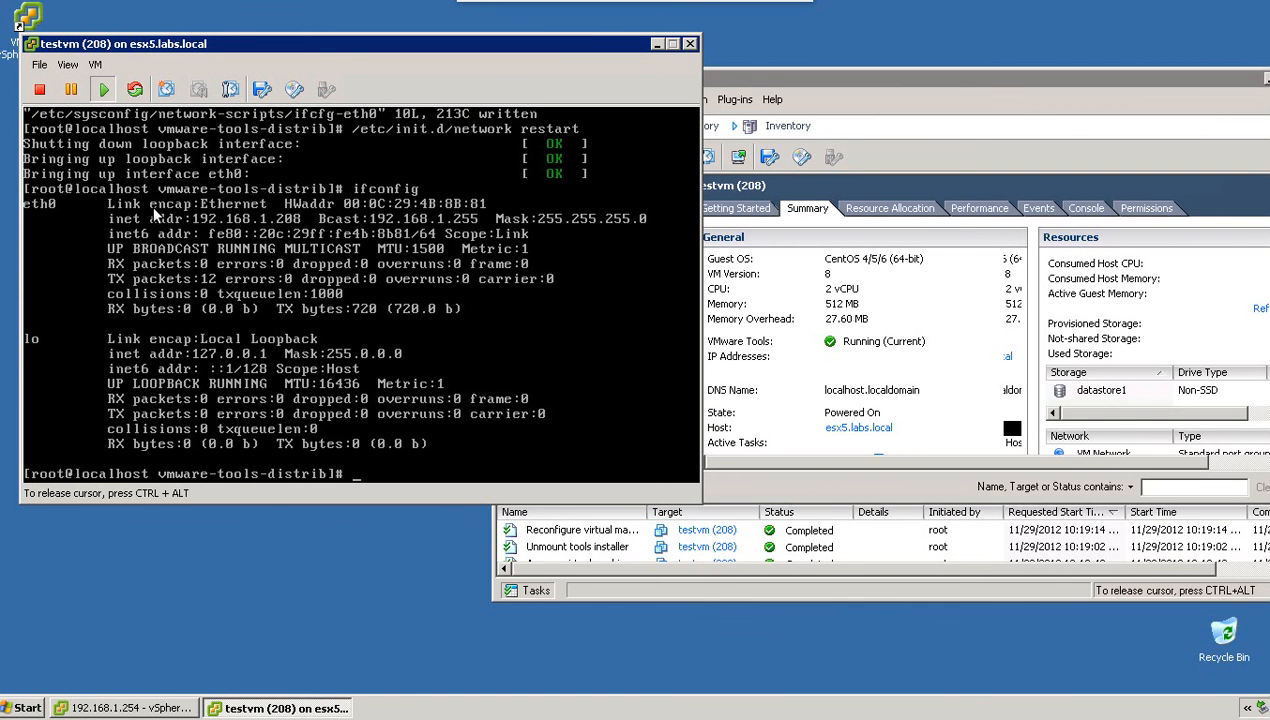
- Open /etc/resolv.conf in vim and add the line nameserver 192.168.1.1 below the search line
text(vim /)
text(etc/resolv.conf)
key(Return)
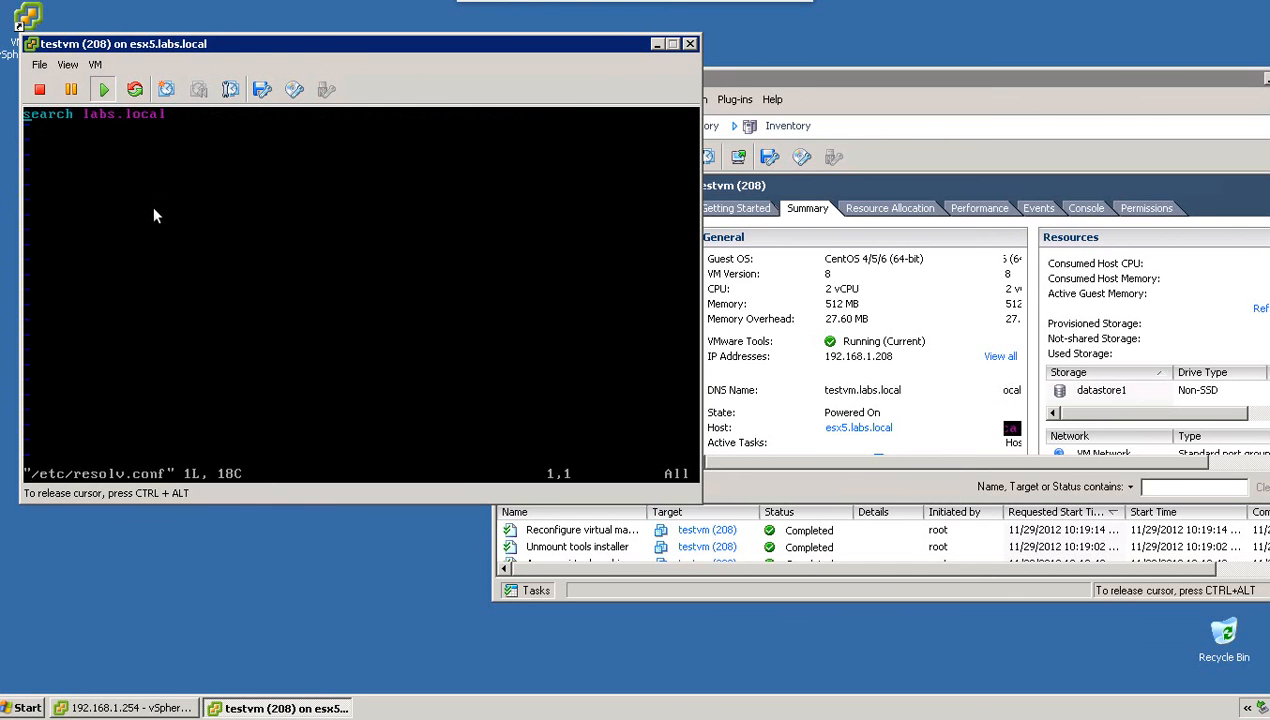
key(o)
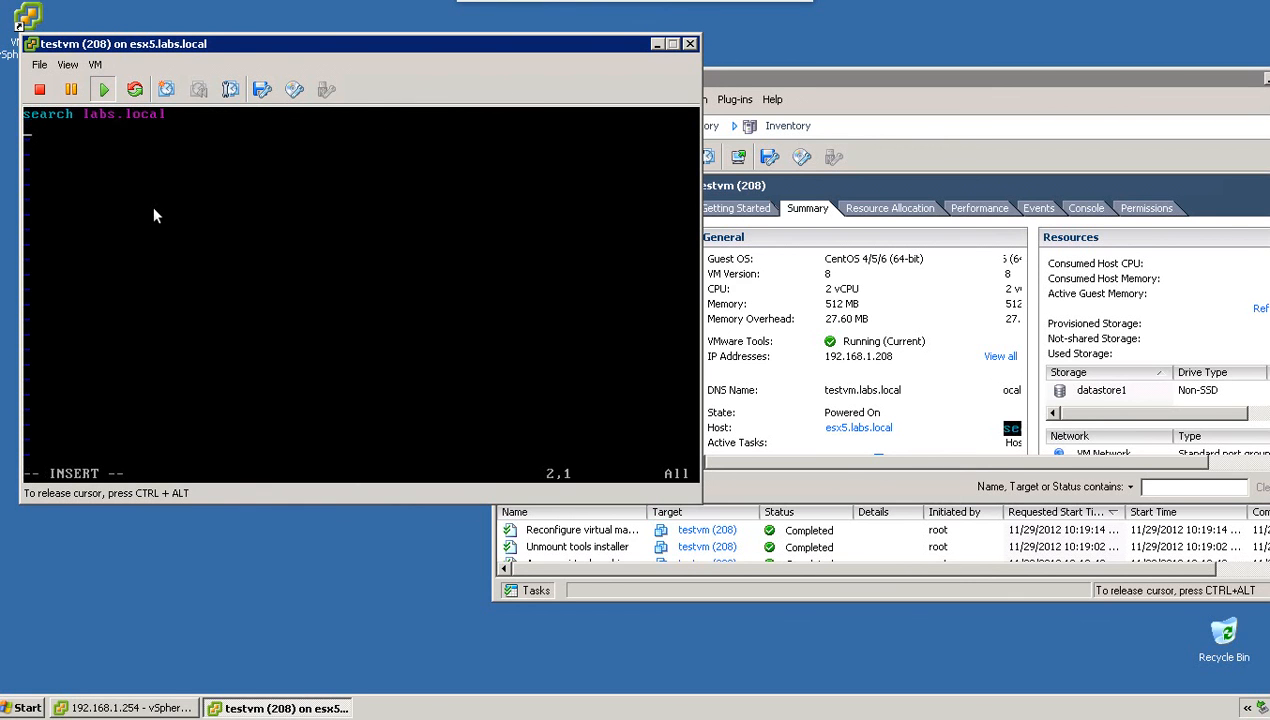
text(ameserver 192.168.1.1)
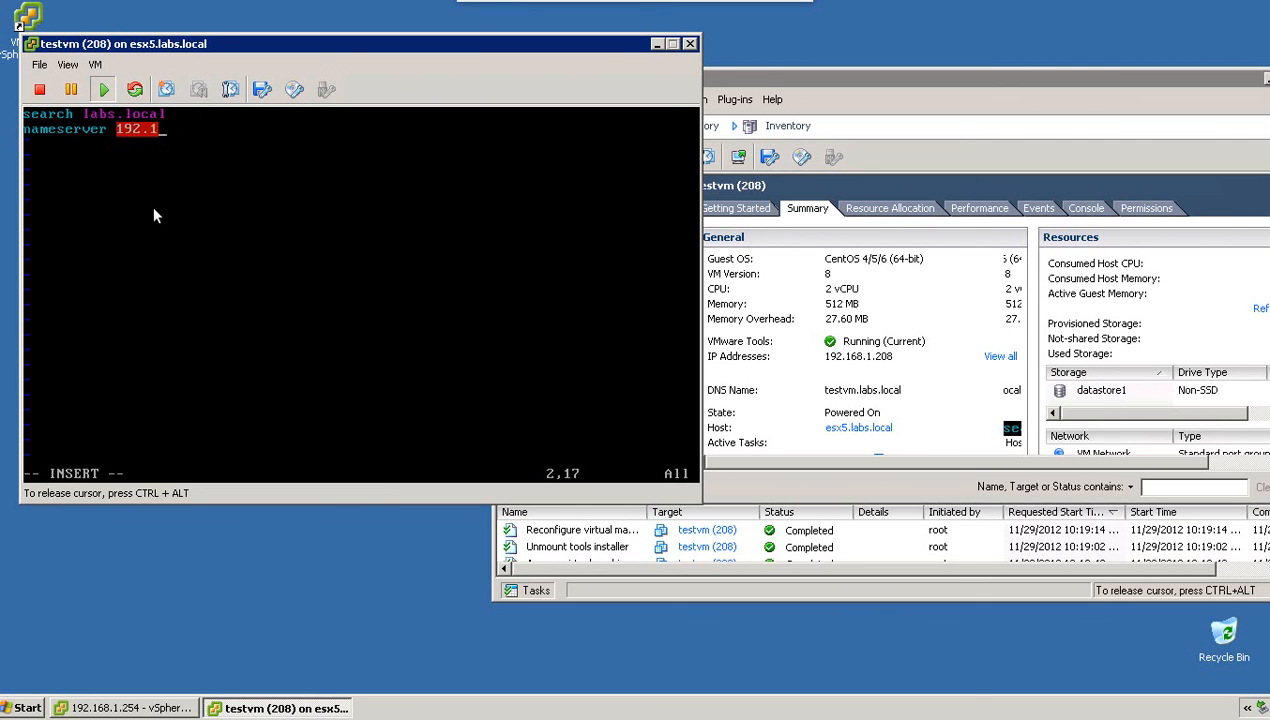
key(Return)
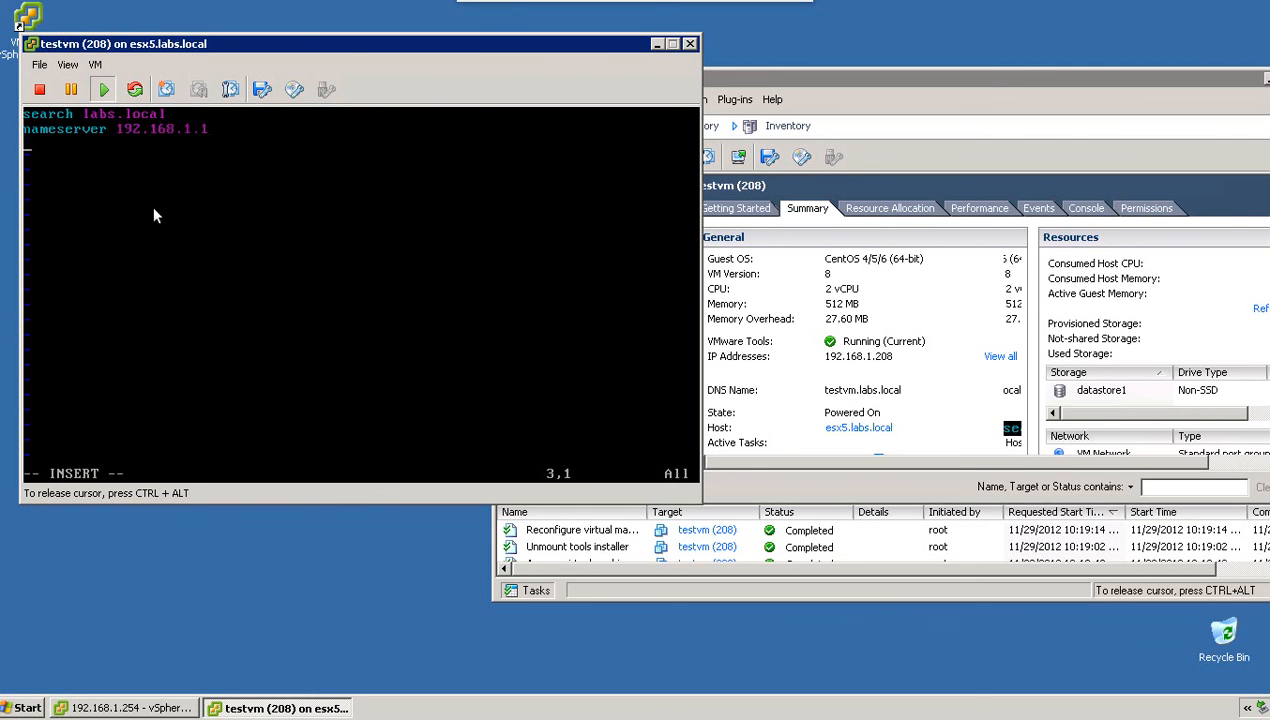
- Add the line nameserver 4.2.2.2 as the second name server, and save resolv.conf
text(nameserver 4.)
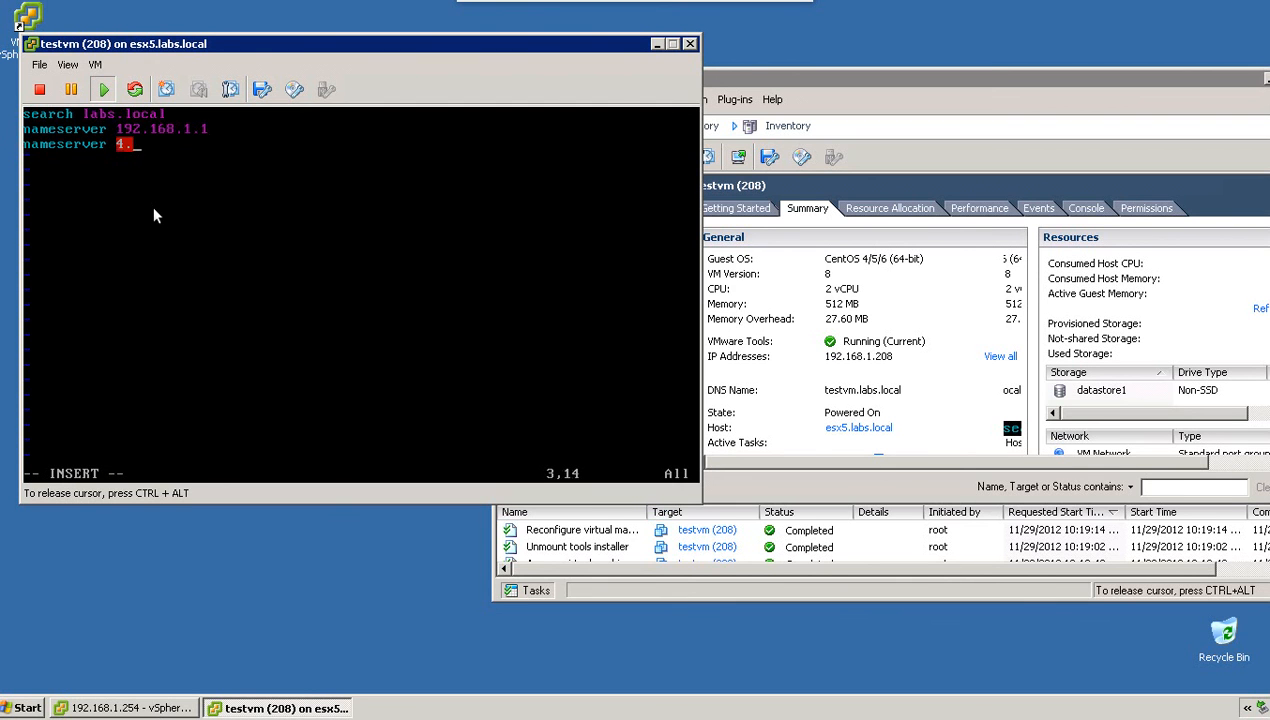
text(2.2.2)
key(Escape)
text(:)
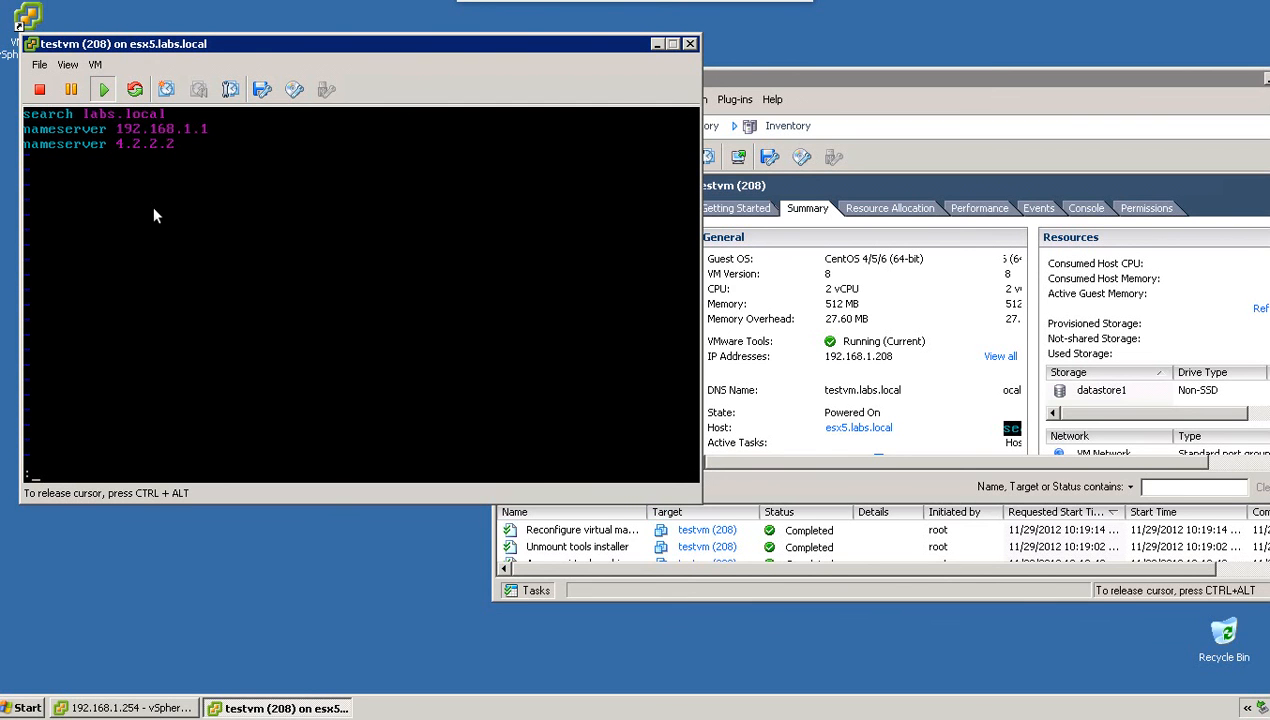
text(wq)
key(Return)
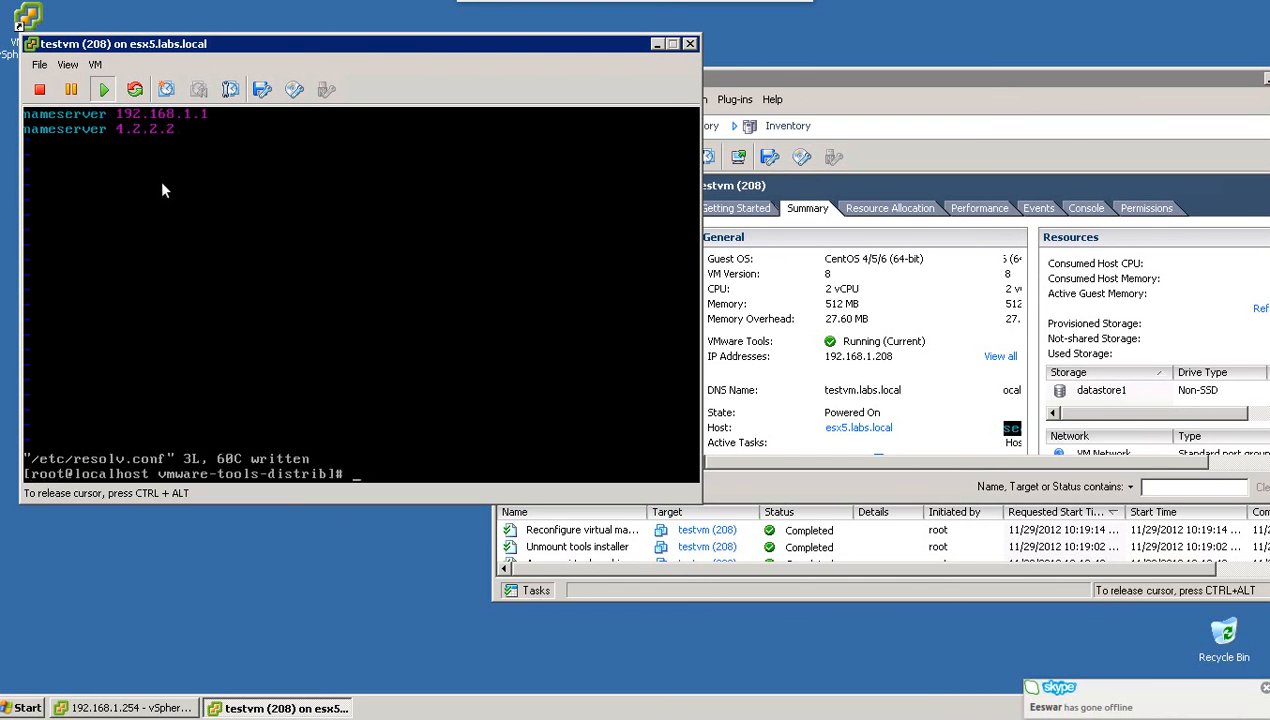
- Restart the guest system with the reboot command
text(revb)
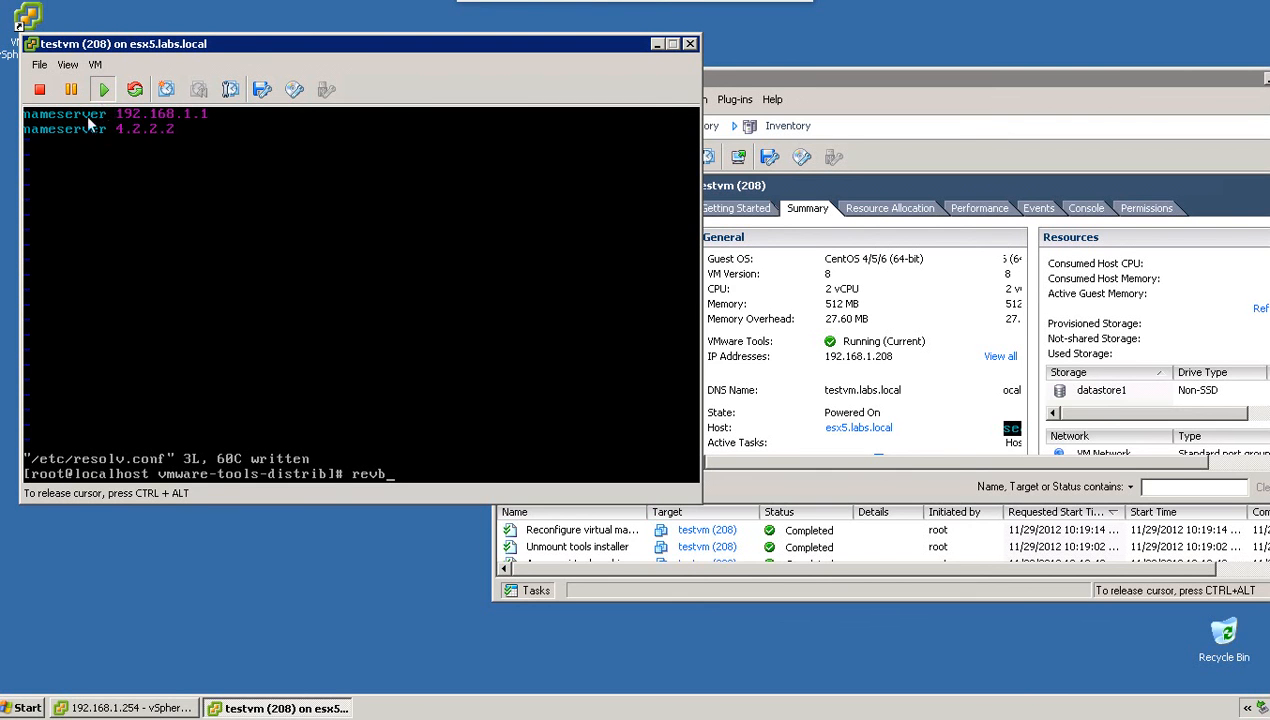
key(BackSpace)
key(BackSpace)
text(boot)
key(Return)
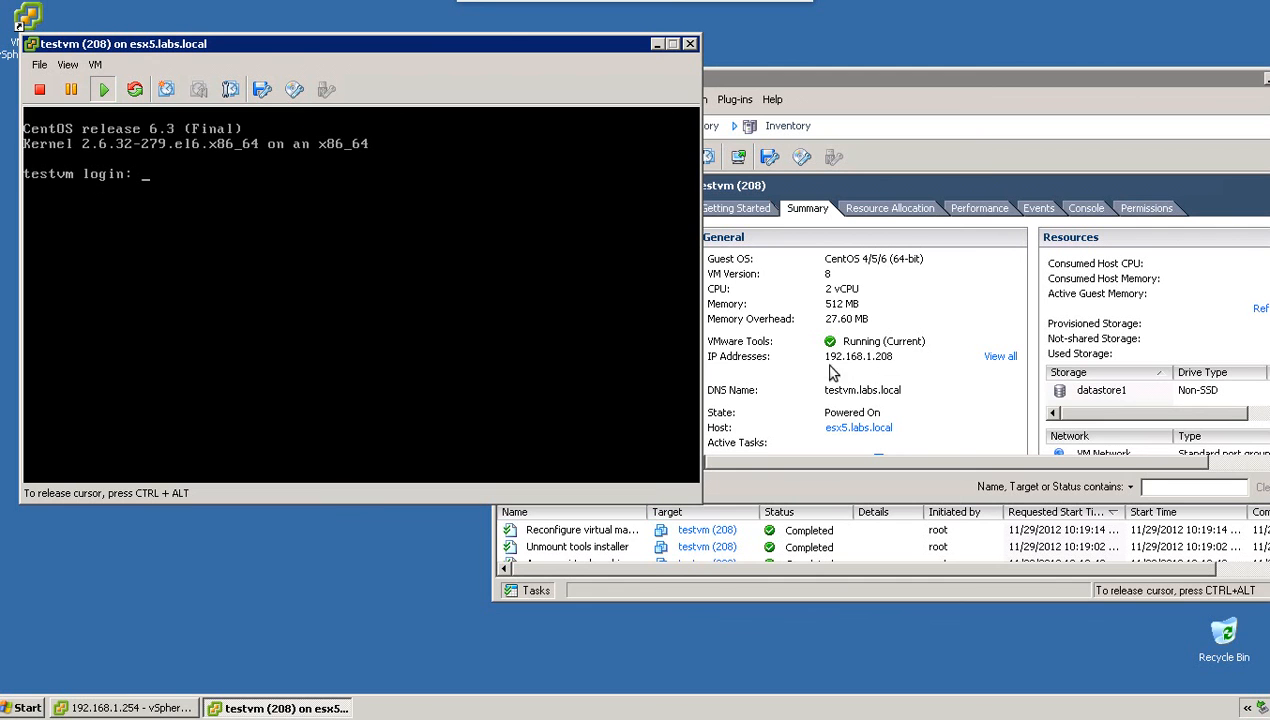
- Log in to the testvm console as root with the account password
text(root)
key(Return)
key(Return)
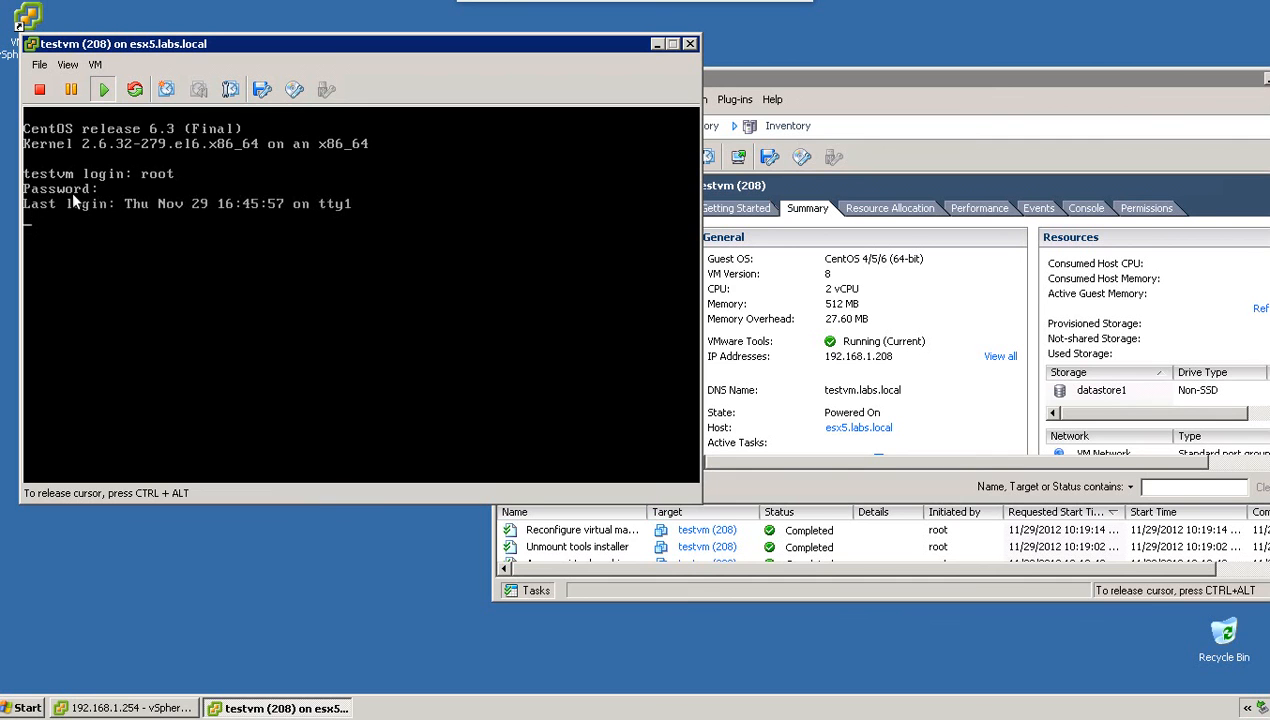
- Check the guest's short host name, fully qualified name and IP address with hostname, hostname -f and hostname -i
text(hostname)
key(Return)
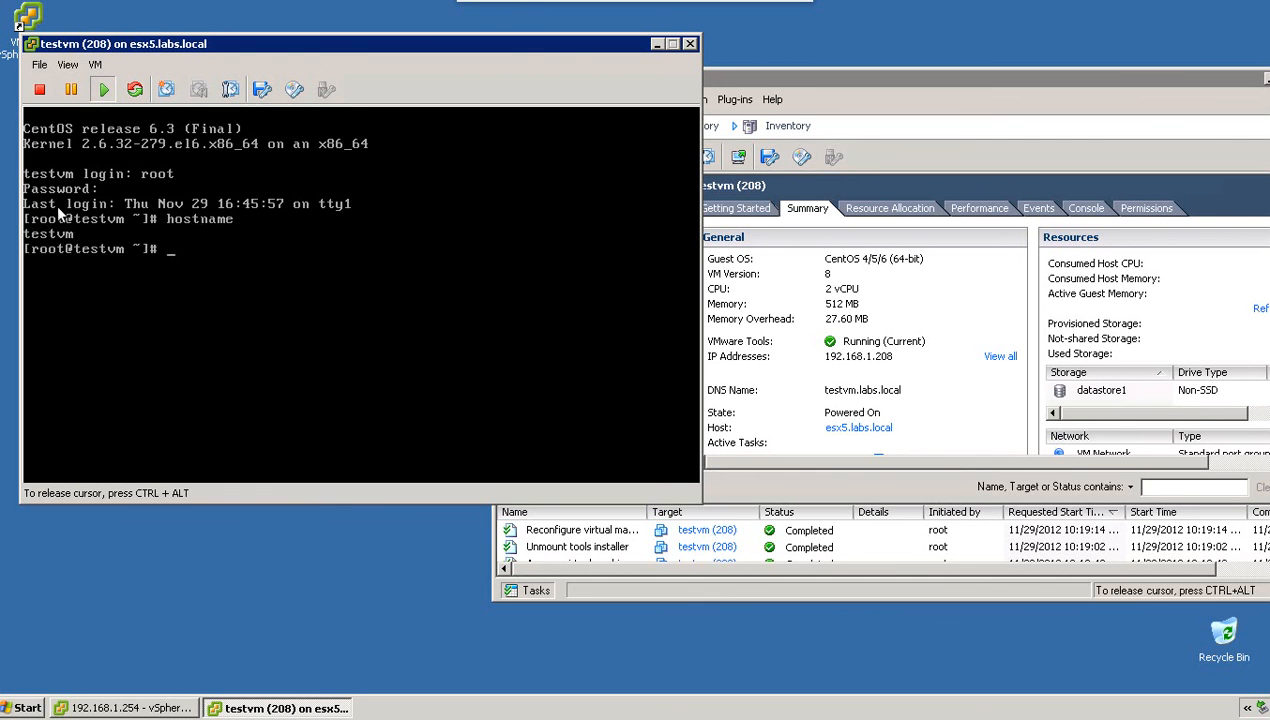
text(hostname -f)
key(Return)
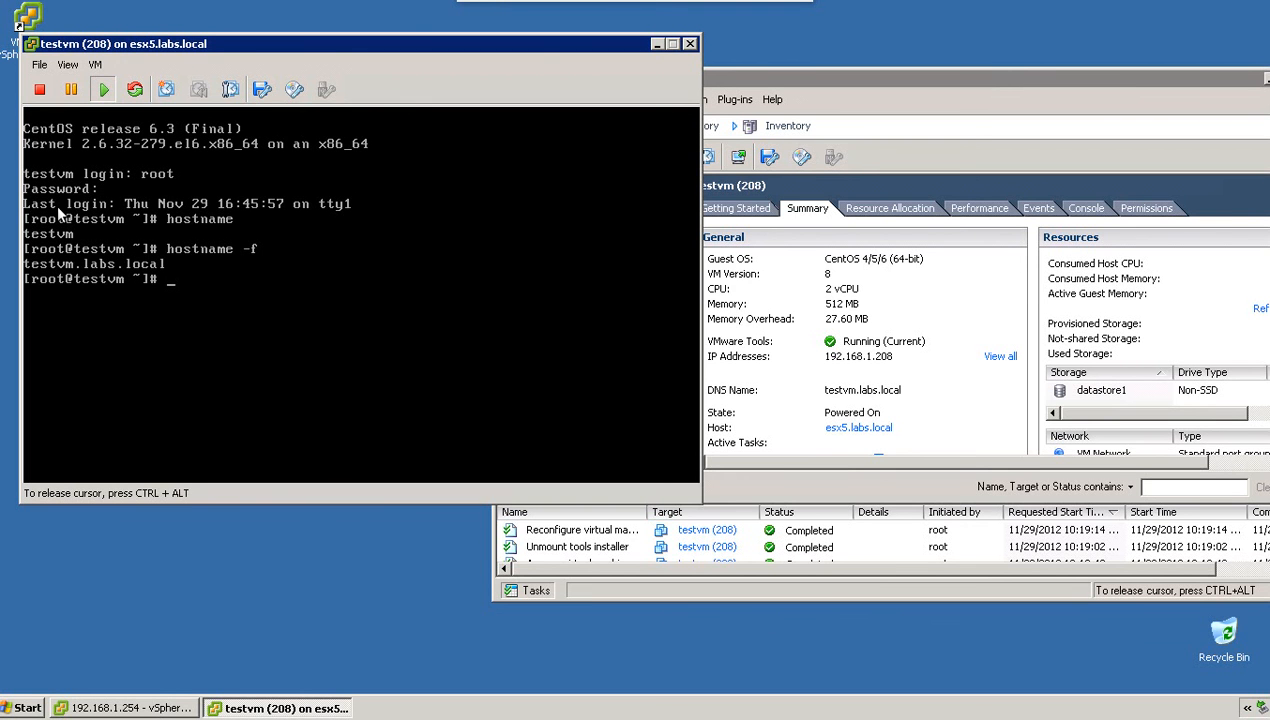
text(hostname -i)
key(Return)
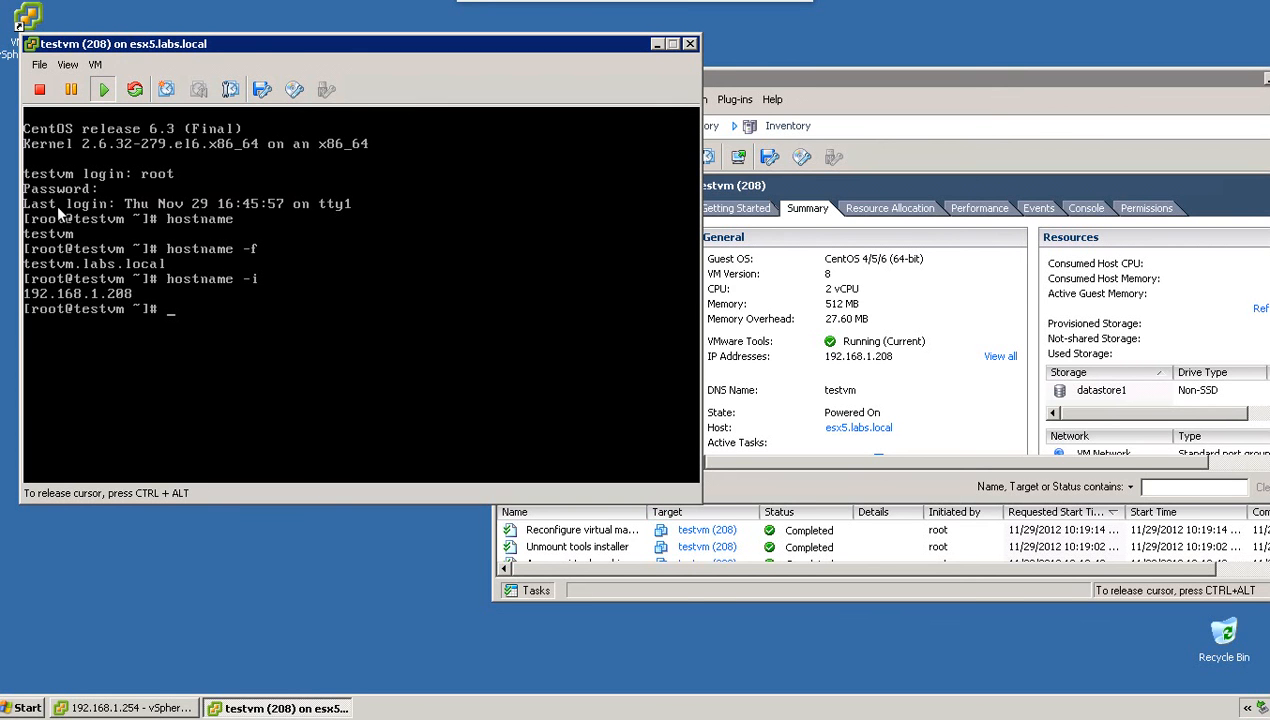
- Minimize the Home-Windows remote desktop session to return to the local desktop
mouse_move(779, 8)
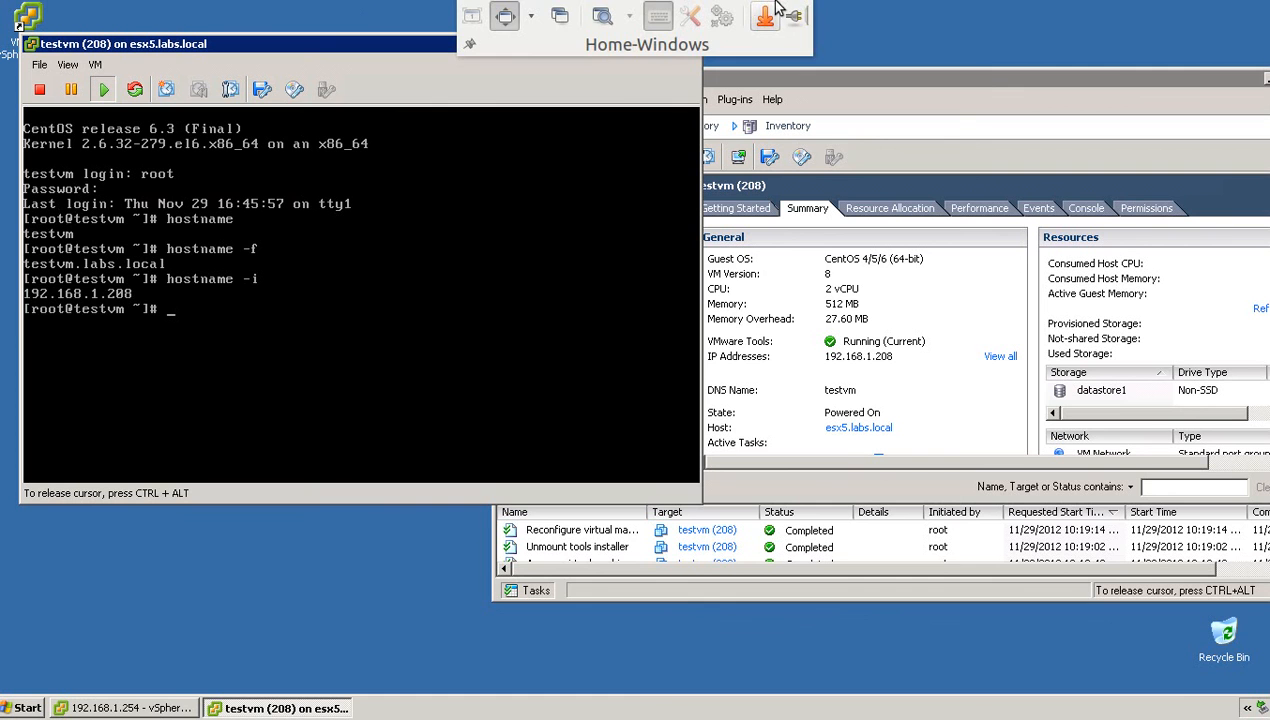
click(763, 16)
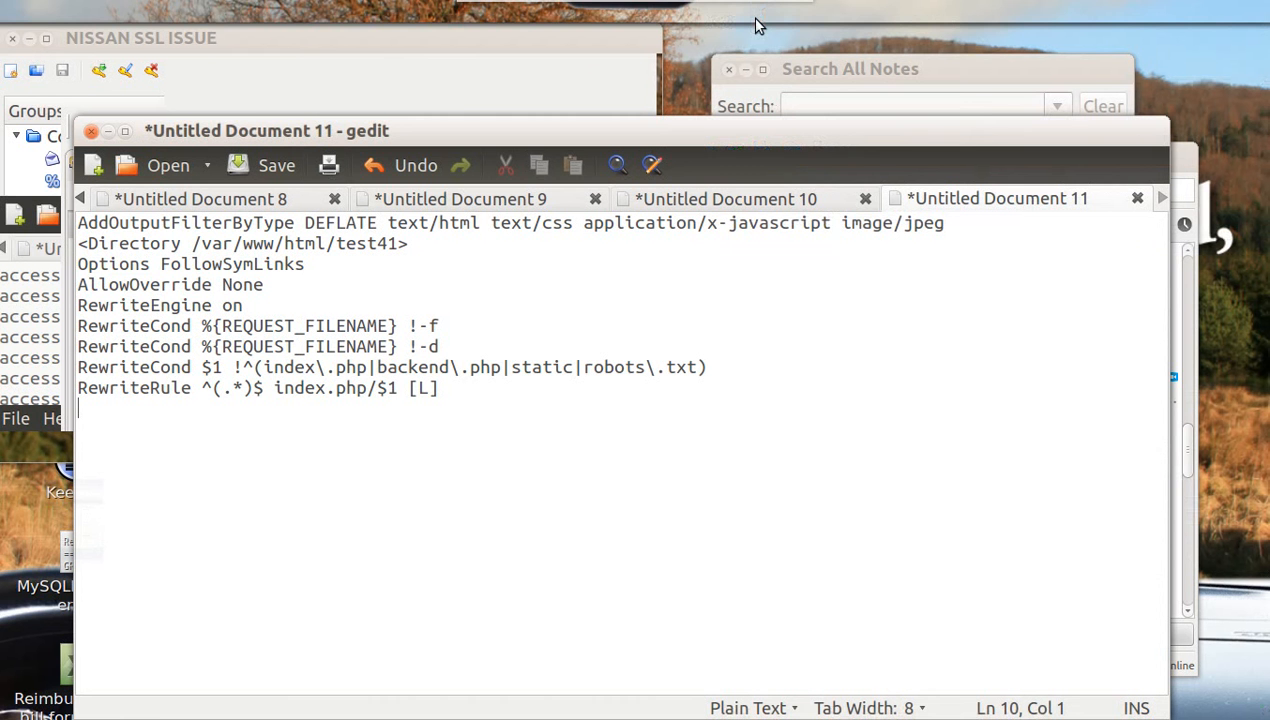